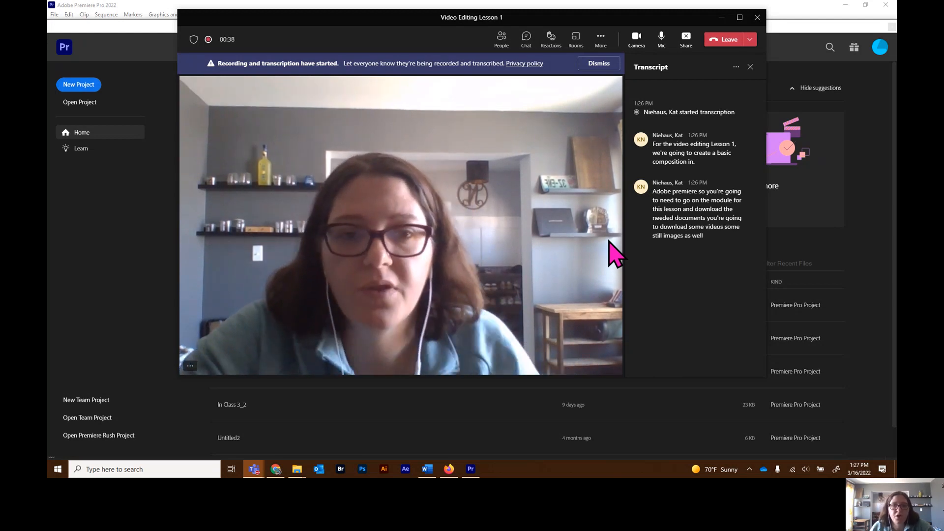
Look through the tutorials on the Learn page and return to the Home screen
{"action": "left_click", "coordinate": [107, 229]}
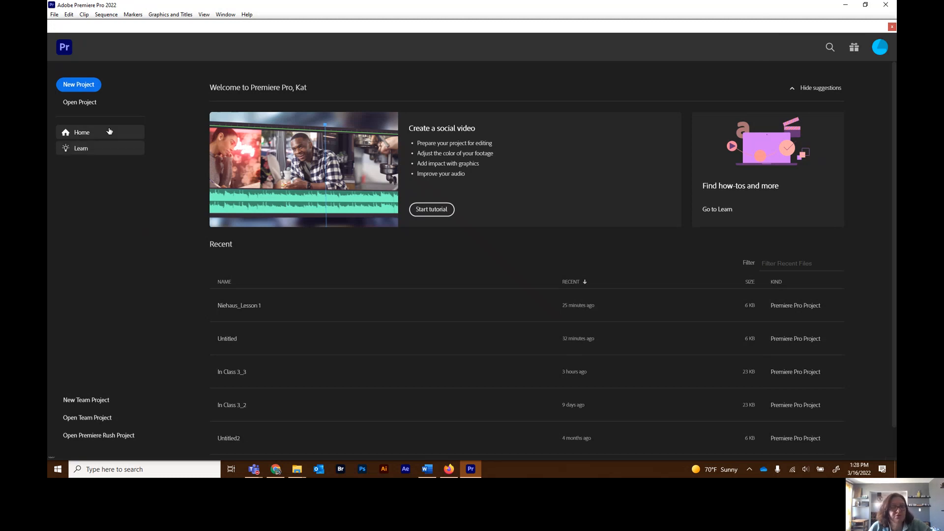
{"action": "left_click", "coordinate": [77, 149]}
{"action": "scroll", "coordinate": [306, 169], "scroll_direction": "down", "scroll_amount": 10}
{"action": "scroll", "coordinate": [306, 169], "scroll_direction": "up", "scroll_amount": 8}
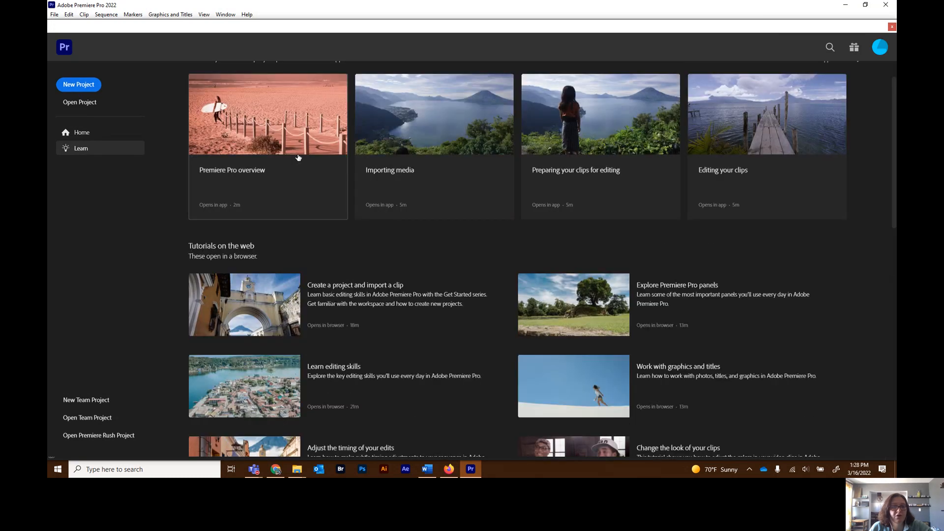
{"action": "scroll", "coordinate": [298, 157], "scroll_direction": "up", "scroll_amount": 1}
{"action": "left_click", "coordinate": [72, 132]}
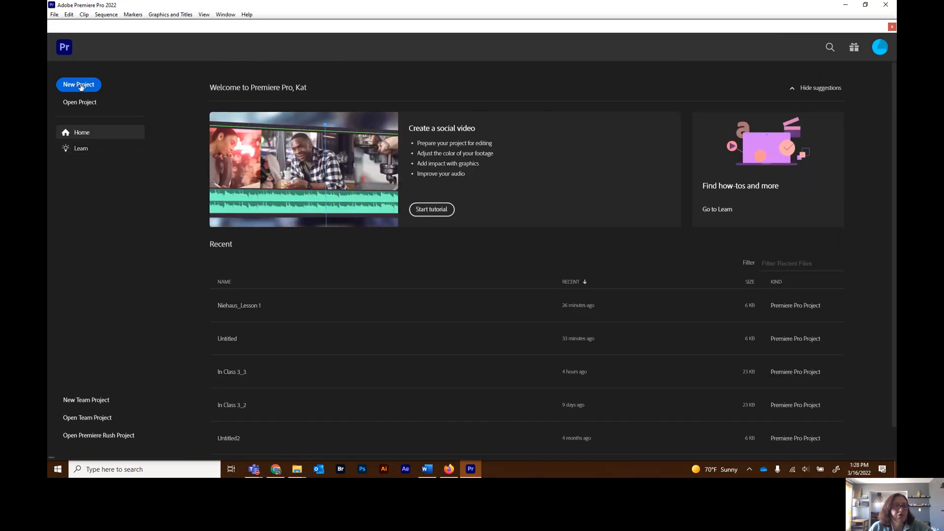
Create a new project named with the surname plus "_Lesson 1" in the "6 Video Editing - Pr" folder, replacing the existing project
{"action": "left_click", "coordinate": [81, 86]}
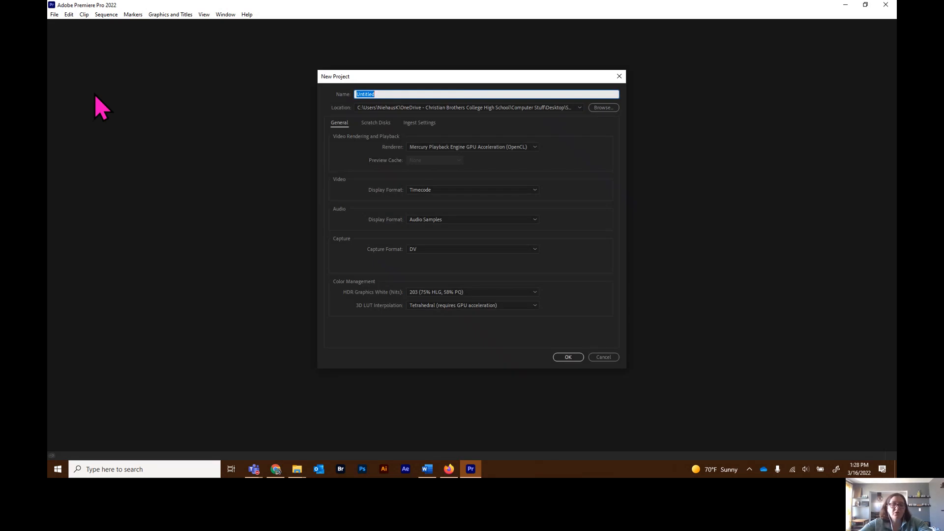
{"action": "type", "text": "Niehaus_Lesson 1"}
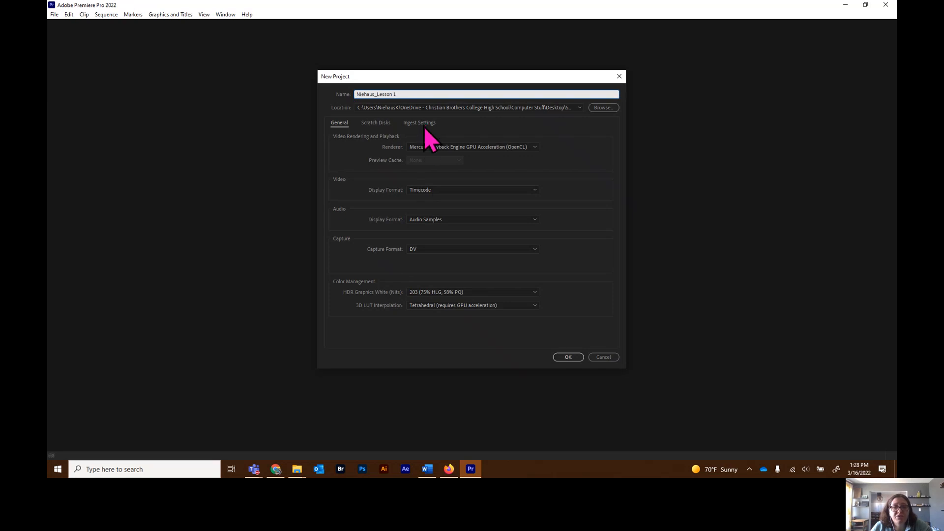
{"action": "left_click", "coordinate": [609, 108]}
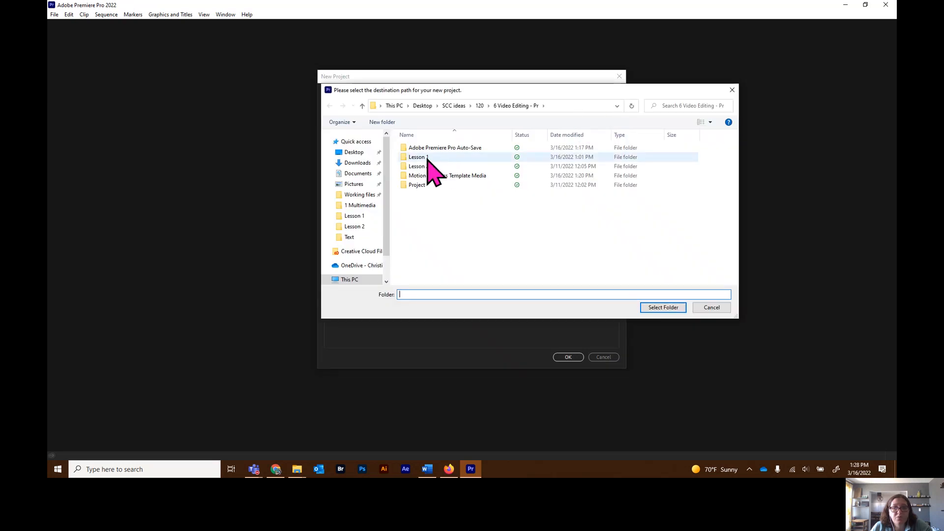
{"action": "left_click", "coordinate": [664, 308]}
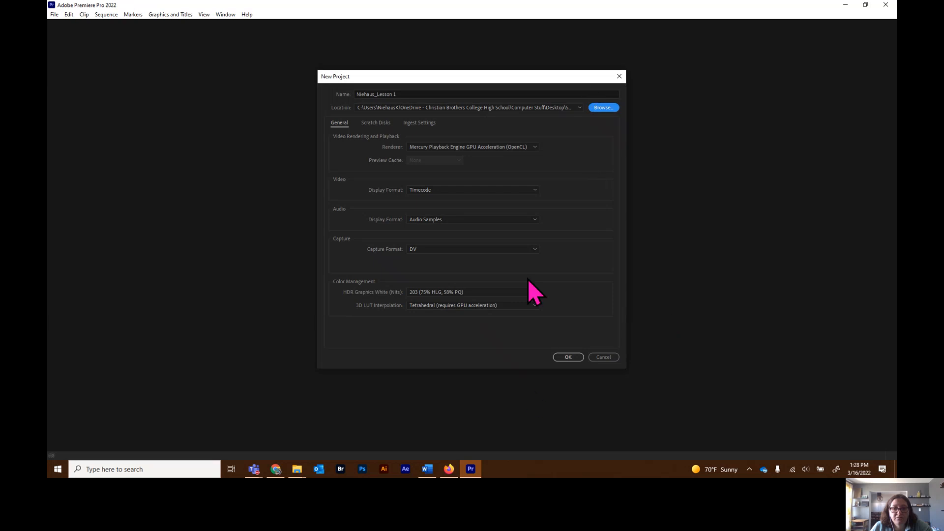
{"action": "left_click", "coordinate": [569, 358]}
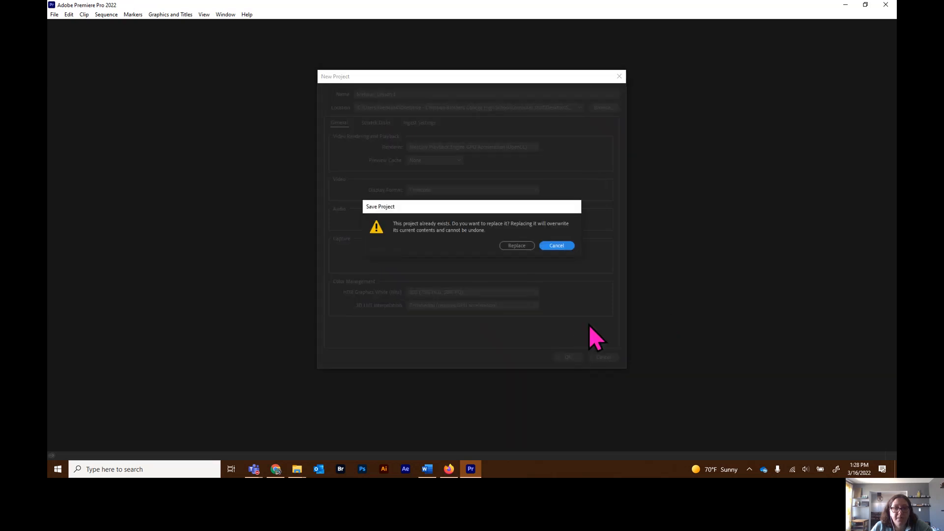
{"action": "left_click", "coordinate": [518, 245]}
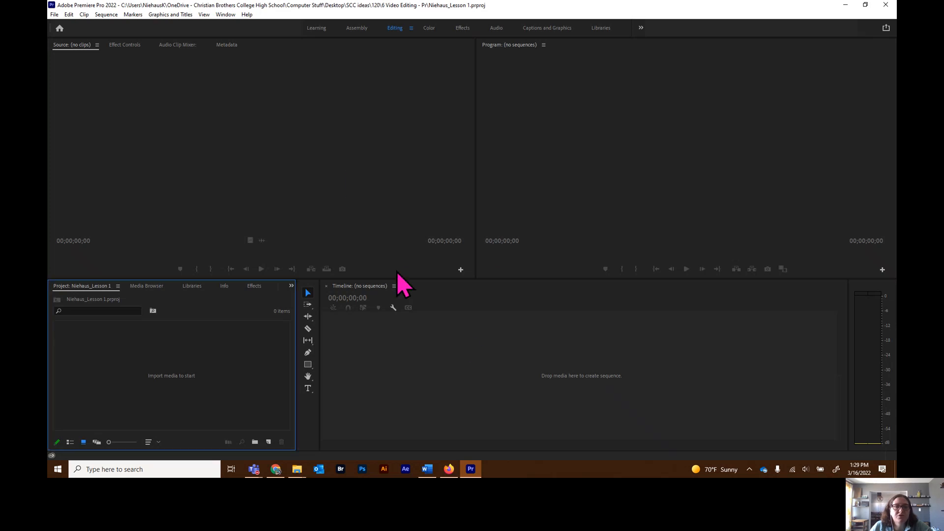
Reset the Editing workspace to its saved layout
{"action": "left_click", "coordinate": [222, 14]}
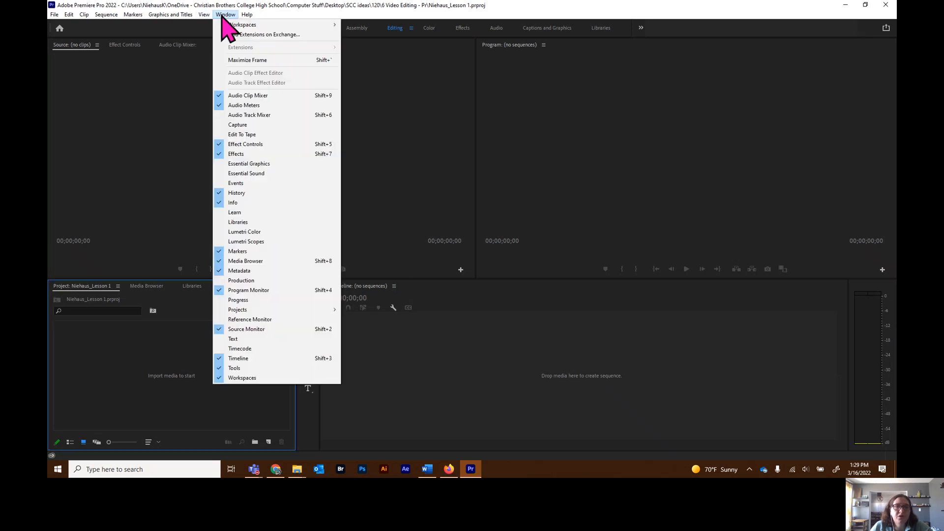
{"action": "mouse_move", "coordinate": [235, 25]}
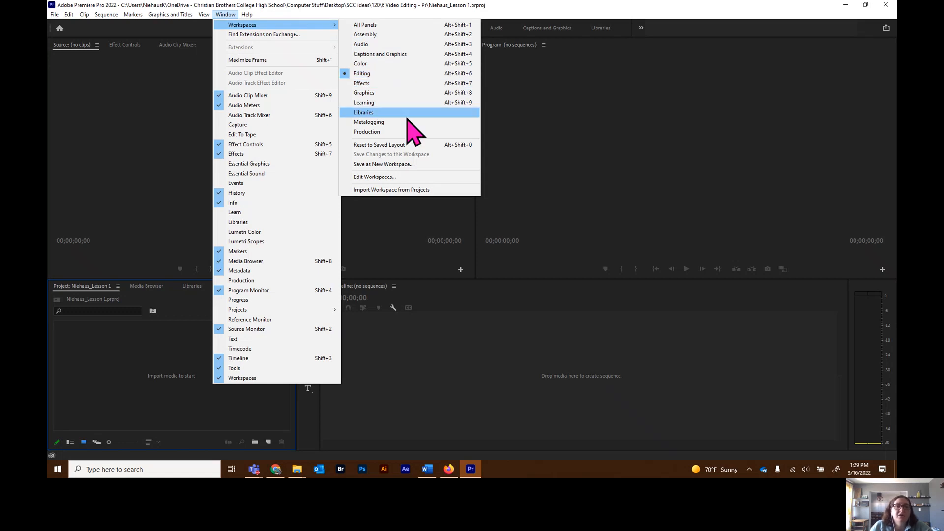
{"action": "left_click", "coordinate": [390, 146]}
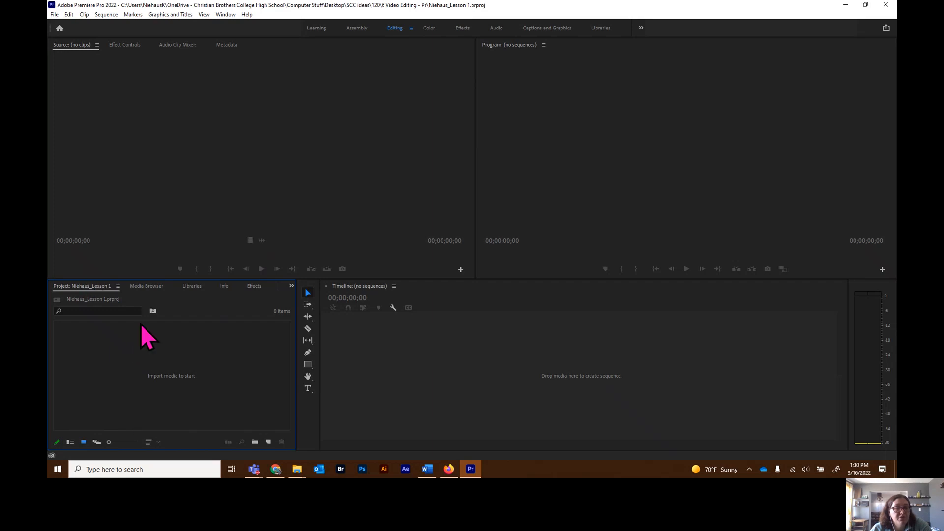
Import the Bird, Trail and Waves MP4 videos, the flower and sunrise JPG images and the Visionary MP3 from the Lesson 1 folder
{"action": "right_click", "coordinate": [156, 376]}
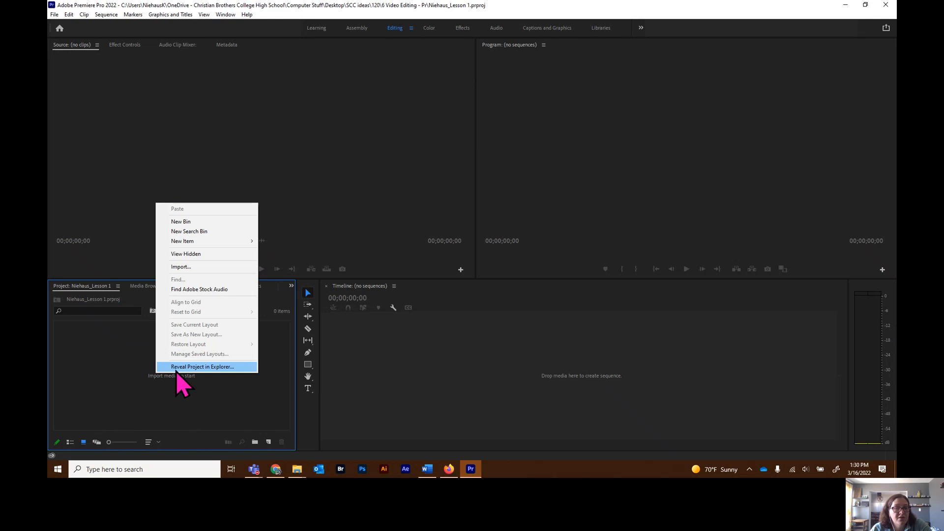
{"action": "left_click", "coordinate": [193, 269]}
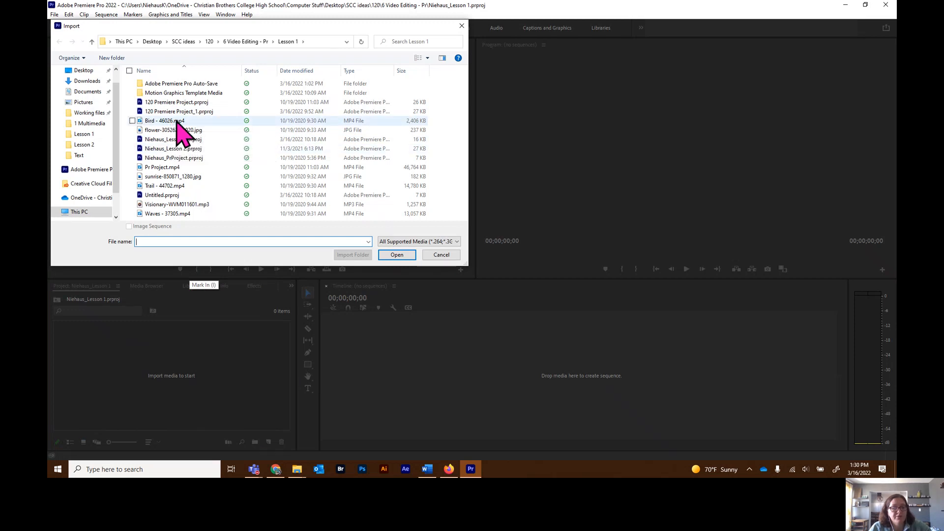
{"action": "left_click", "coordinate": [179, 122]}
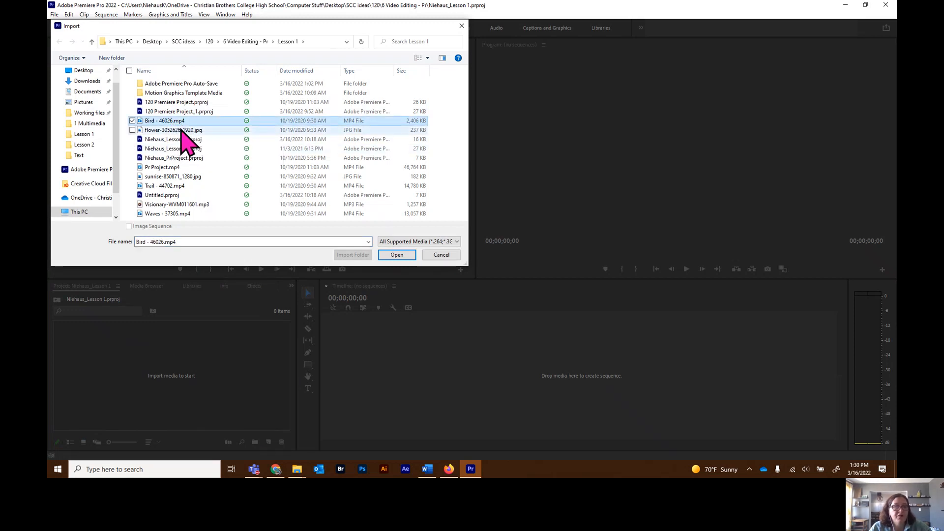
{"action": "left_click", "coordinate": [179, 130], "text": "ctrl"}
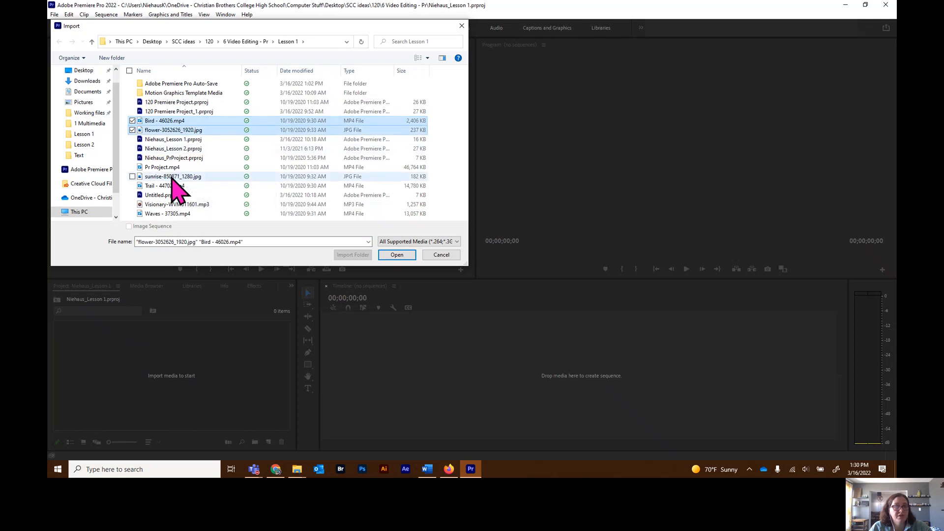
{"action": "left_click", "coordinate": [175, 176], "text": "ctrl"}
{"action": "left_click", "coordinate": [175, 186], "text": "ctrl"}
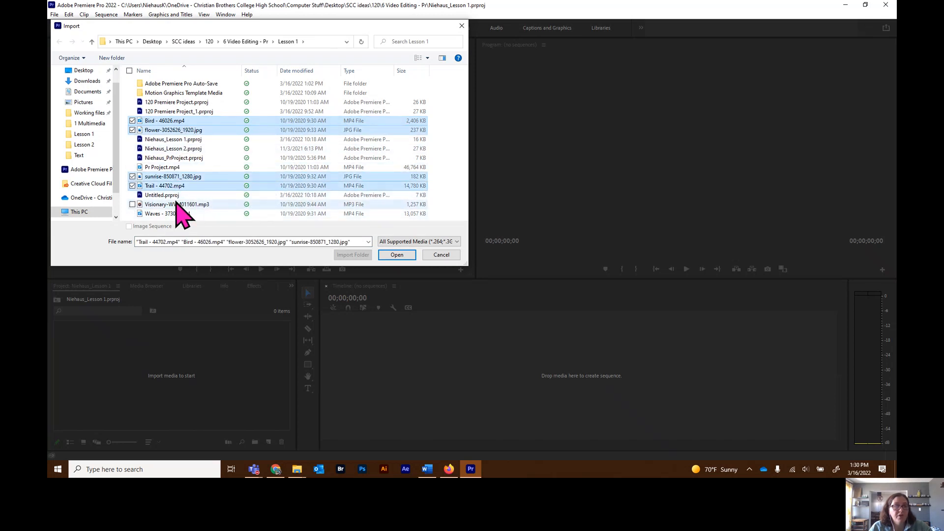
{"action": "left_click", "coordinate": [176, 205], "text": "ctrl"}
{"action": "left_click", "coordinate": [177, 214], "text": "ctrl"}
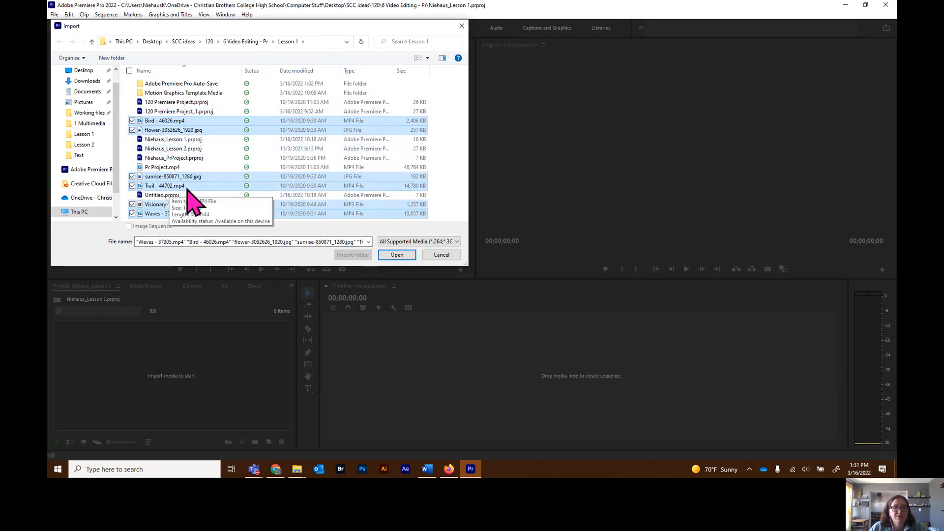
{"action": "left_click", "coordinate": [399, 257]}
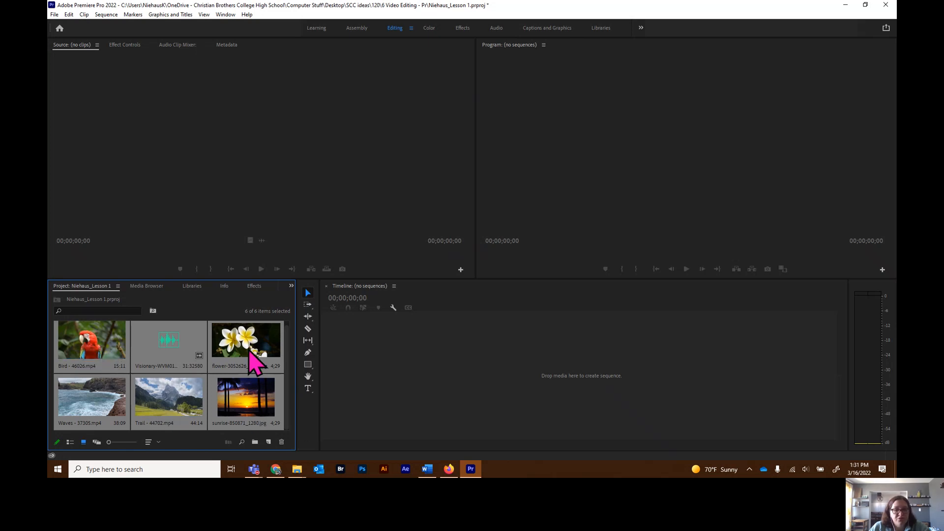
Show the project media as icons and create a sequence by placing the flower image in the empty timeline
{"action": "left_click", "coordinate": [70, 442]}
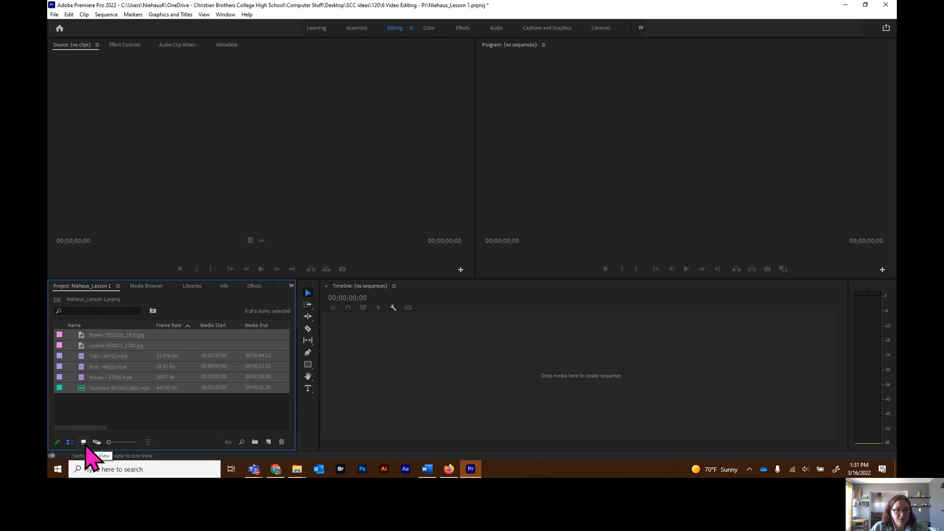
{"action": "left_click", "coordinate": [84, 442]}
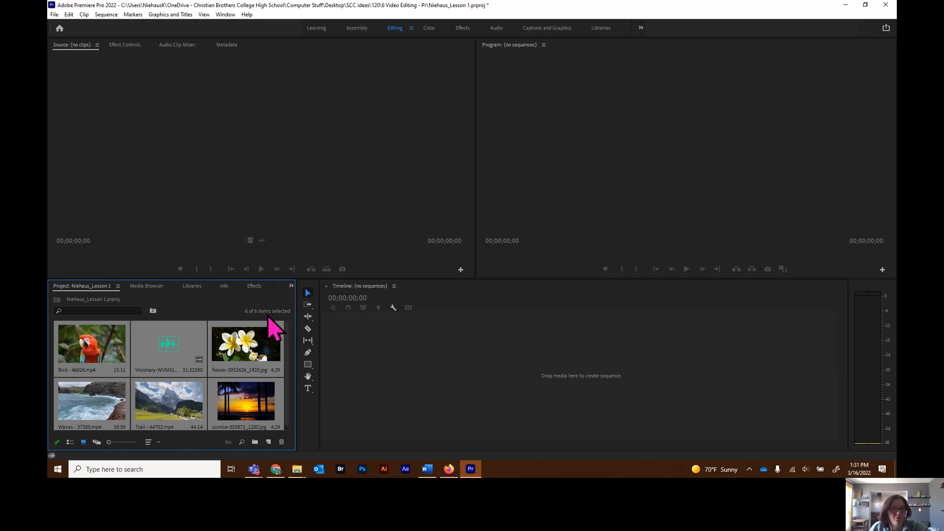
{"action": "left_click", "coordinate": [253, 348]}
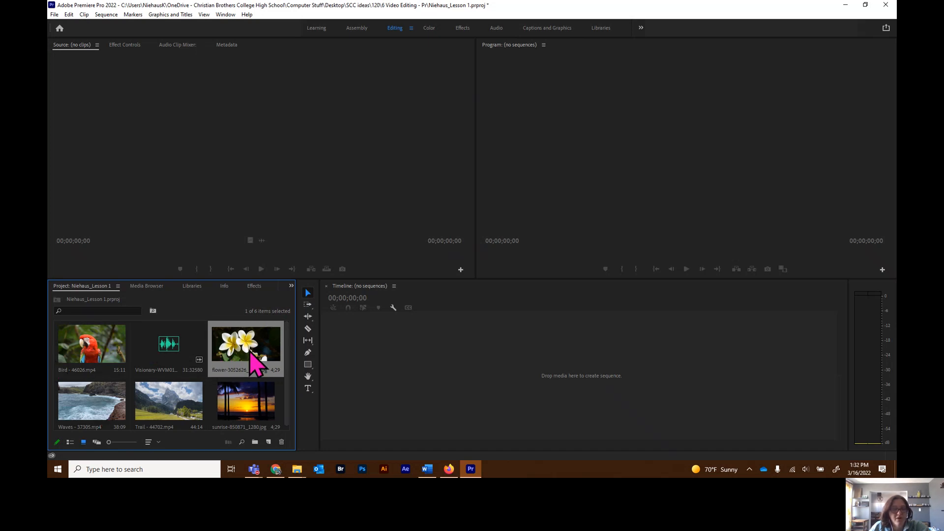
{"action": "left_click_drag", "start_coordinate": [254, 351], "coordinate": [364, 348]}
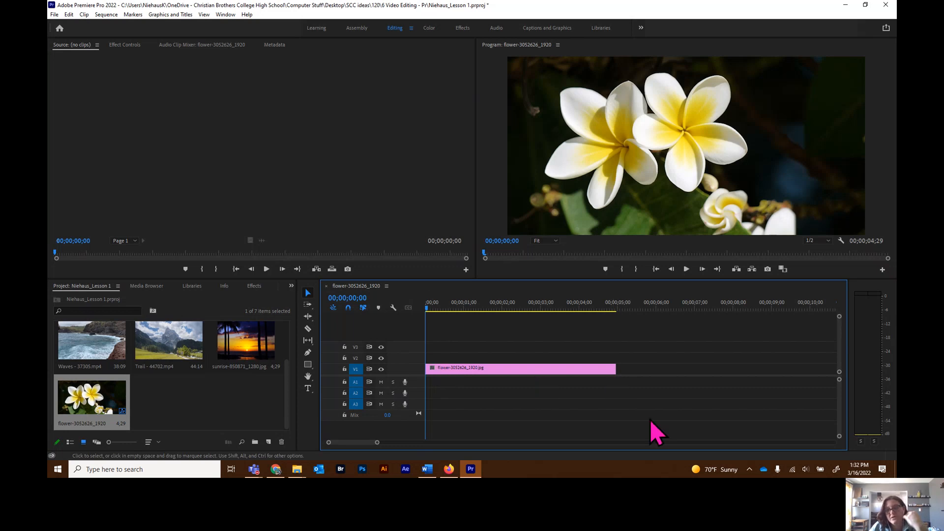
{"action": "left_click_drag", "start_coordinate": [366, 443], "coordinate": [341, 441]}
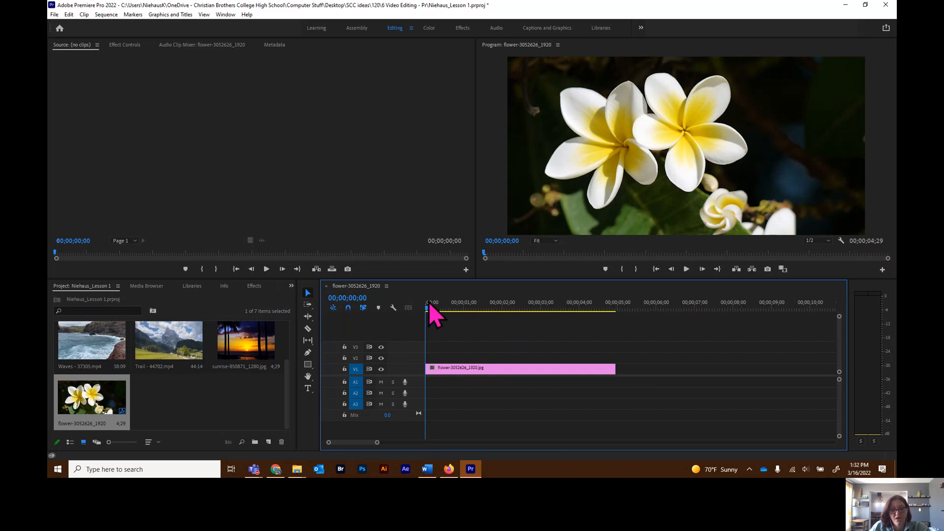
{"action": "mouse_move", "coordinate": [427, 314]}
{"action": "left_mouse_down"}
{"action": "mouse_move", "coordinate": [456, 316]}
{"action": "mouse_move", "coordinate": [430, 316]}
{"action": "left_mouse_up"}
{"action": "left_click_drag", "start_coordinate": [377, 442], "coordinate": [435, 447]}
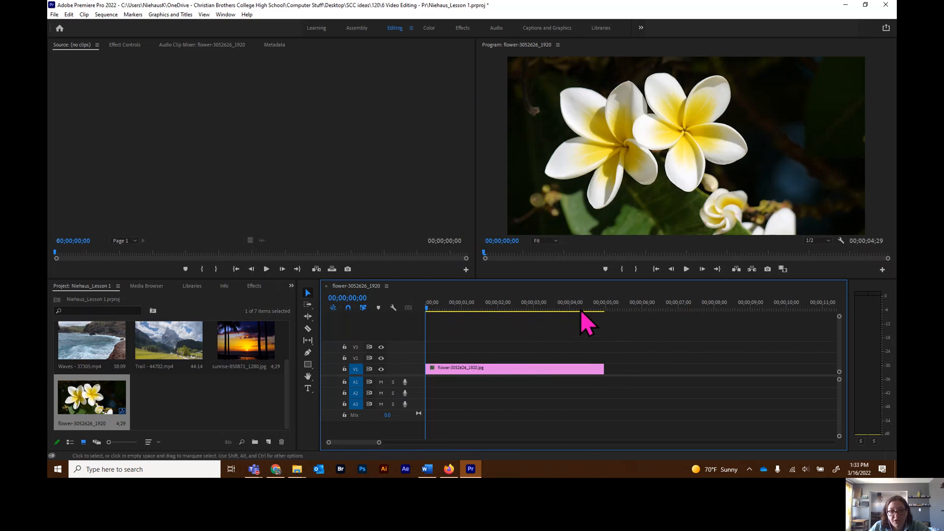
{"action": "left_click_drag", "start_coordinate": [427, 308], "coordinate": [386, 312]}
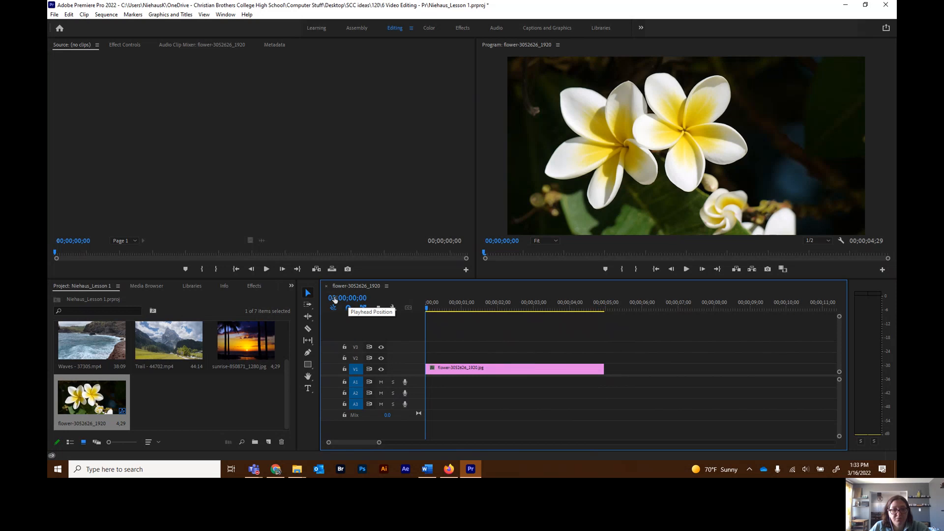
Move the timeline playhead to exactly 00;00;05;00
{"action": "left_click", "coordinate": [355, 299]}
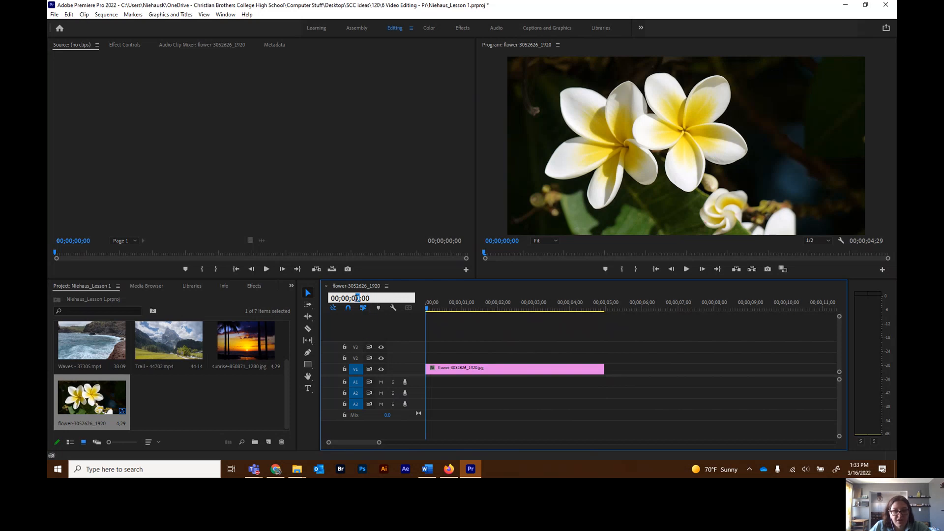
{"action": "double_click", "coordinate": [388, 294]}
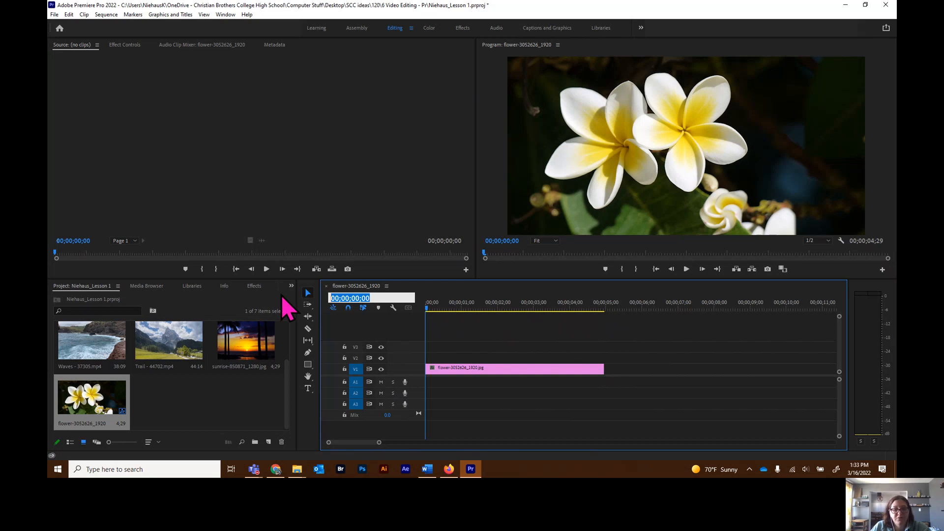
{"action": "type", "text": "5"}
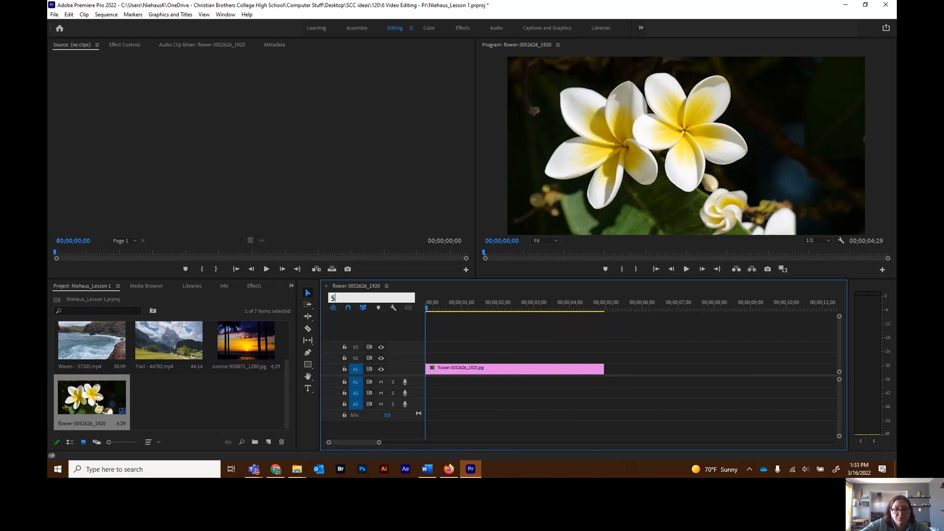
{"action": "type", "text": "00"}
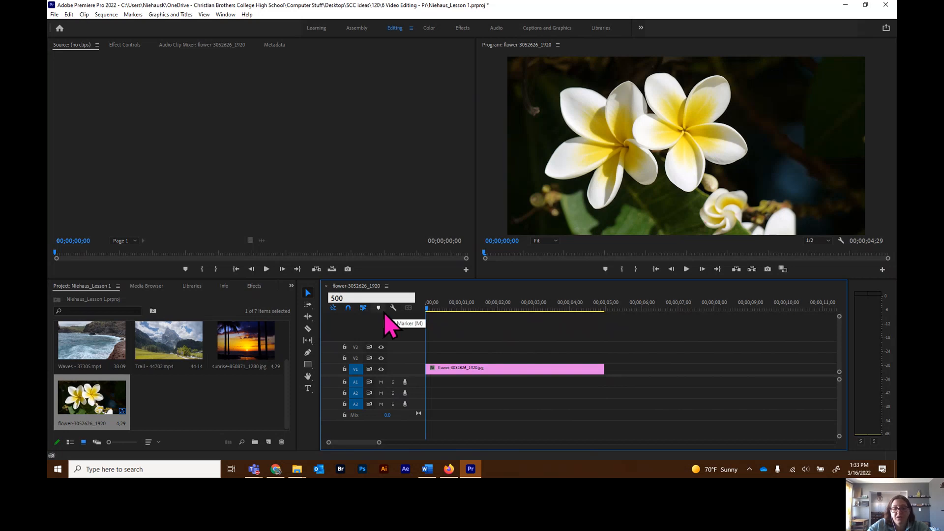
{"action": "key", "text": "Return"}
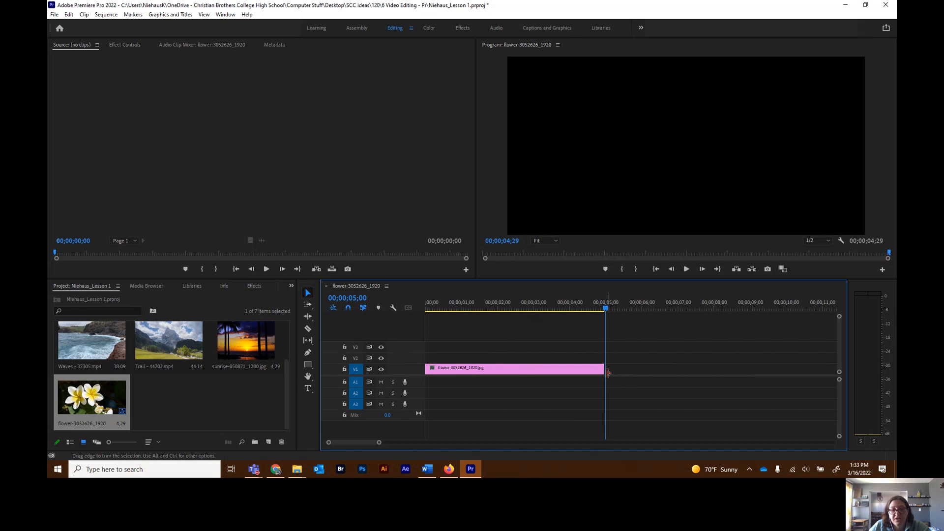
Extend the end of the flower clip on V1 to the playhead at 00;00;05;00 and select the clip
{"action": "left_click_drag", "start_coordinate": [379, 442], "coordinate": [360, 444]}
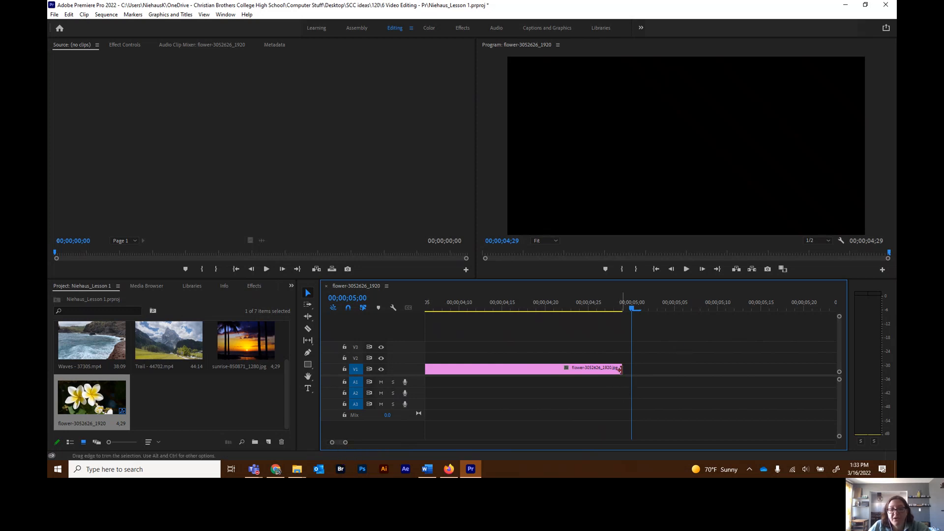
{"action": "left_click_drag", "start_coordinate": [620, 370], "coordinate": [499, 371]}
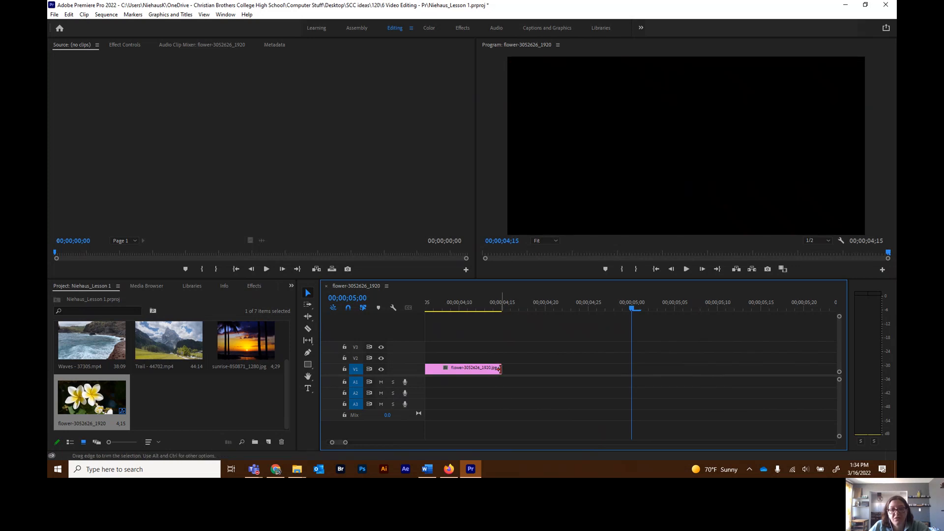
{"action": "left_click_drag", "start_coordinate": [500, 369], "coordinate": [630, 367]}
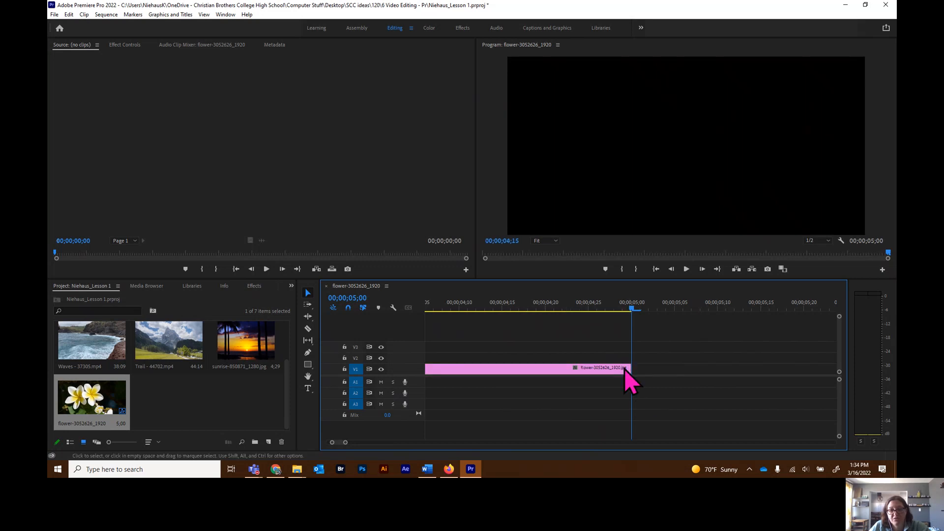
{"action": "left_click", "coordinate": [492, 370]}
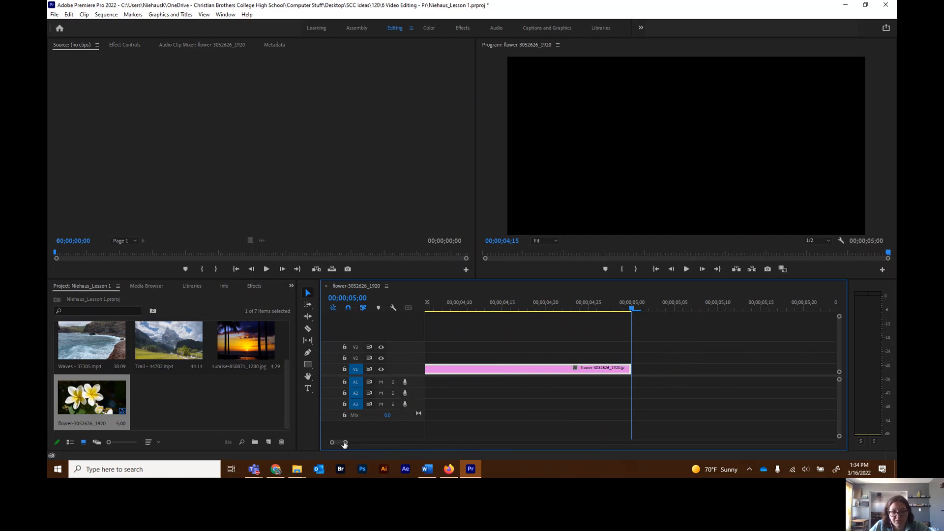
Zoom the timeline out and narrow the Project and Tools panels to make the timeline wider, showing the first project media items
{"action": "left_click_drag", "start_coordinate": [345, 442], "coordinate": [422, 453]}
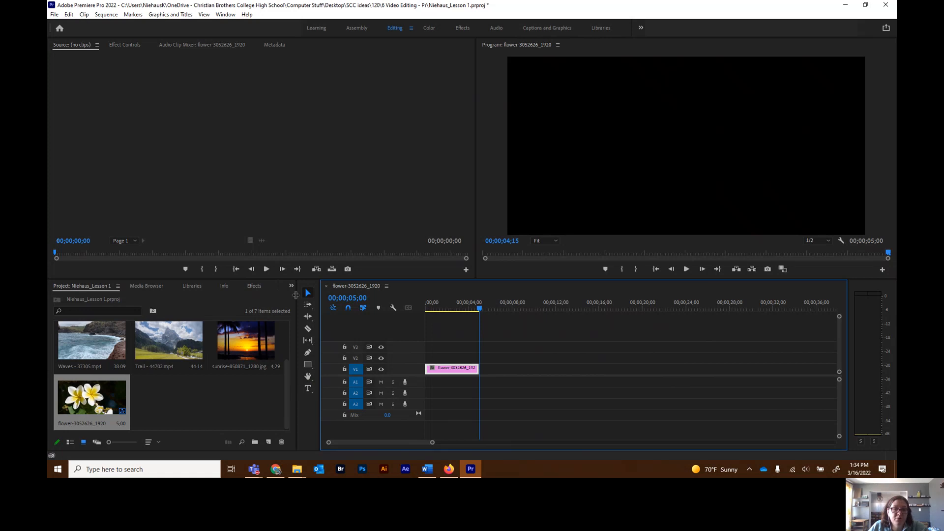
{"action": "left_click_drag", "start_coordinate": [296, 346], "coordinate": [190, 345]}
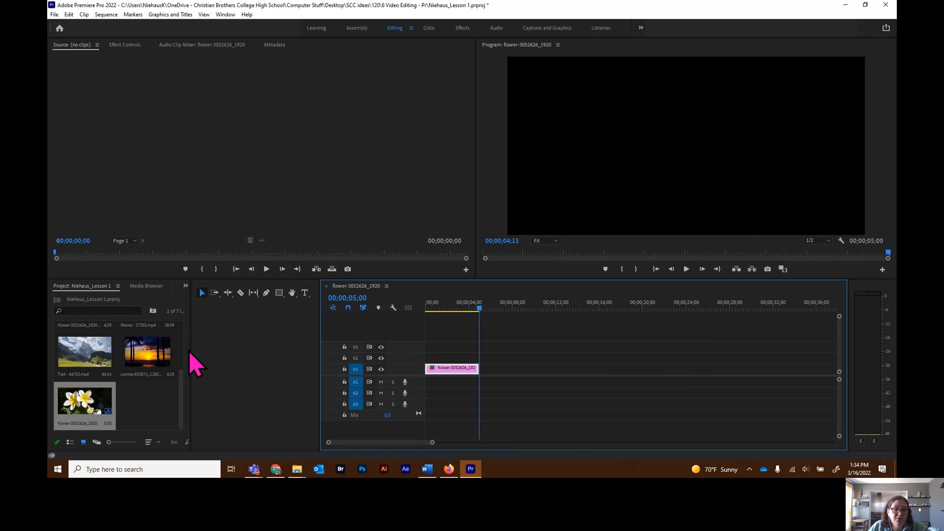
{"action": "left_click", "coordinate": [108, 443]}
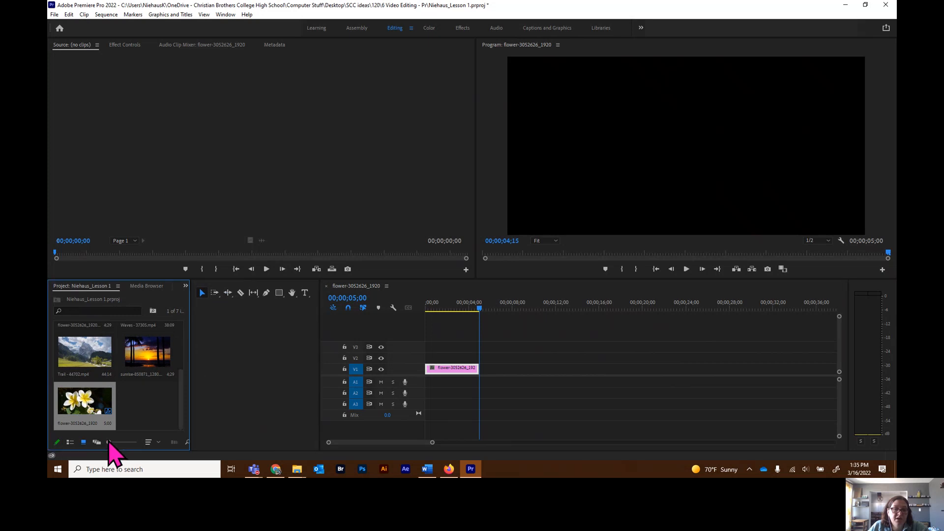
{"action": "left_click_drag", "start_coordinate": [179, 397], "coordinate": [185, 337]}
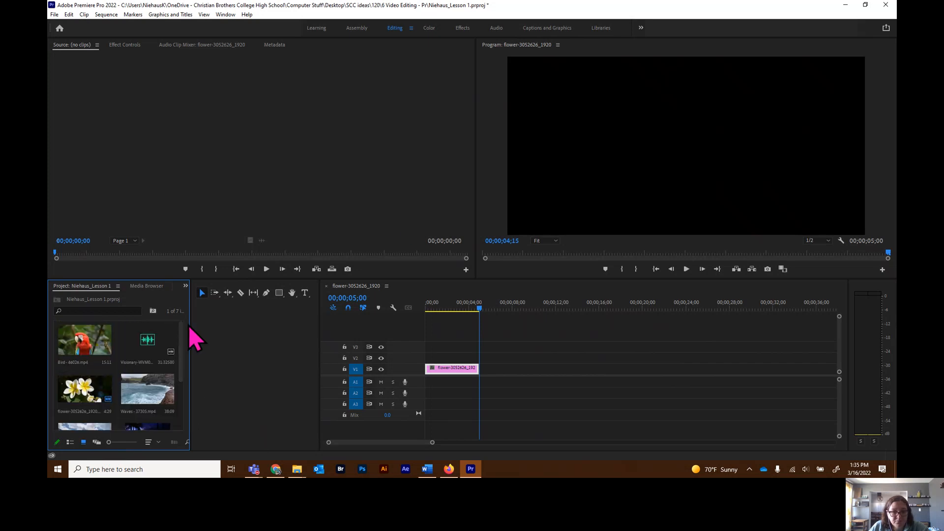
{"action": "left_click_drag", "start_coordinate": [319, 322], "coordinate": [216, 327]}
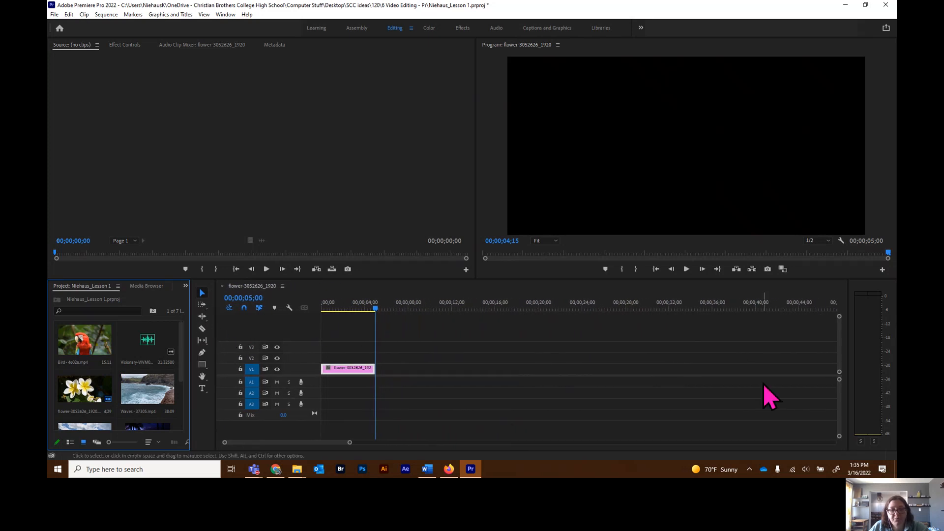
Play the flower clip from the start of the sequence and return the playhead to 00;00;00;00
{"action": "left_click", "coordinate": [341, 374]}
{"action": "left_click_drag", "start_coordinate": [376, 305], "coordinate": [314, 308]}
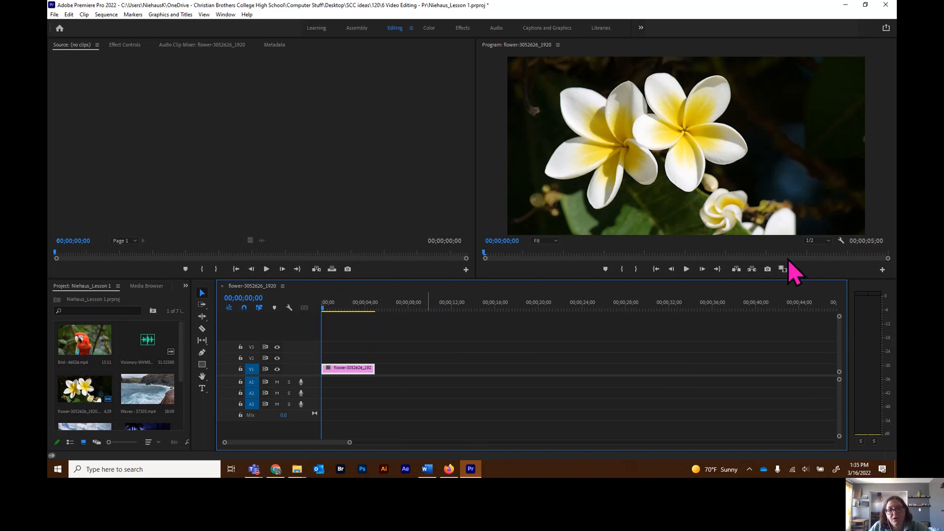
{"action": "left_click", "coordinate": [687, 270]}
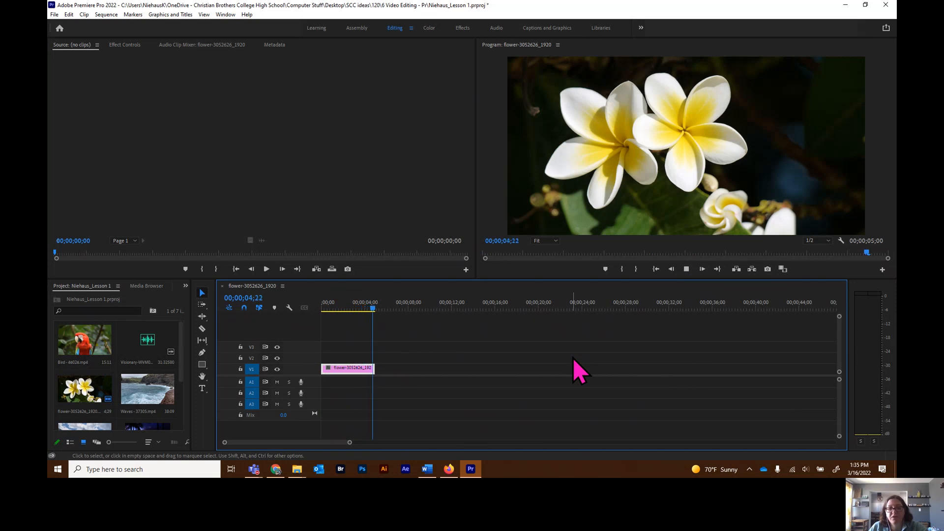
{"action": "key", "text": "space"}
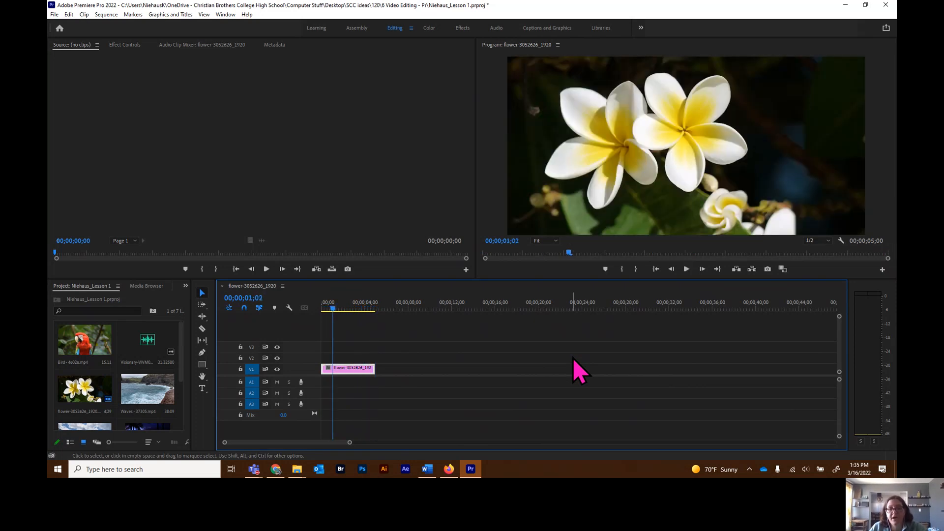
{"action": "left_click_drag", "start_coordinate": [332, 310], "coordinate": [318, 313]}
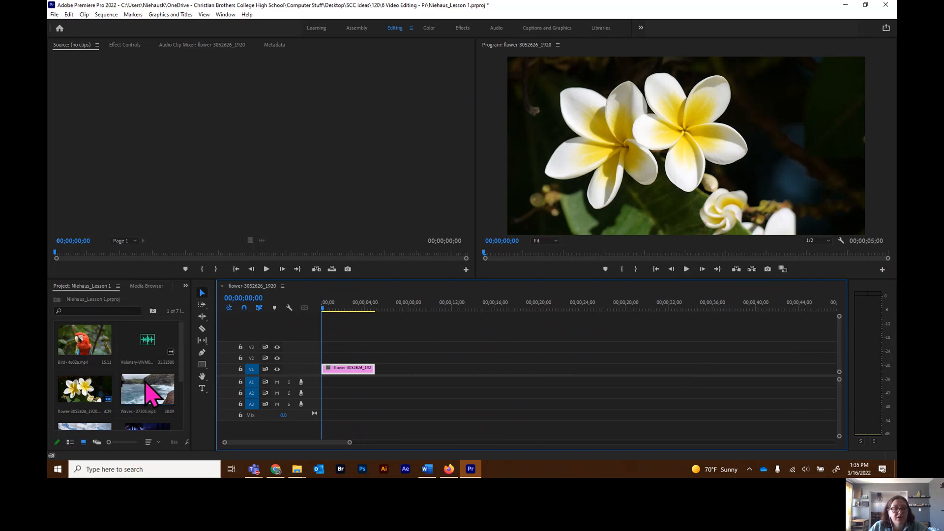
Add the Trail video to V1 directly after the flower clip and open it in the Source monitor
{"action": "scroll", "coordinate": [149, 391], "scroll_direction": "down", "scroll_amount": 2}
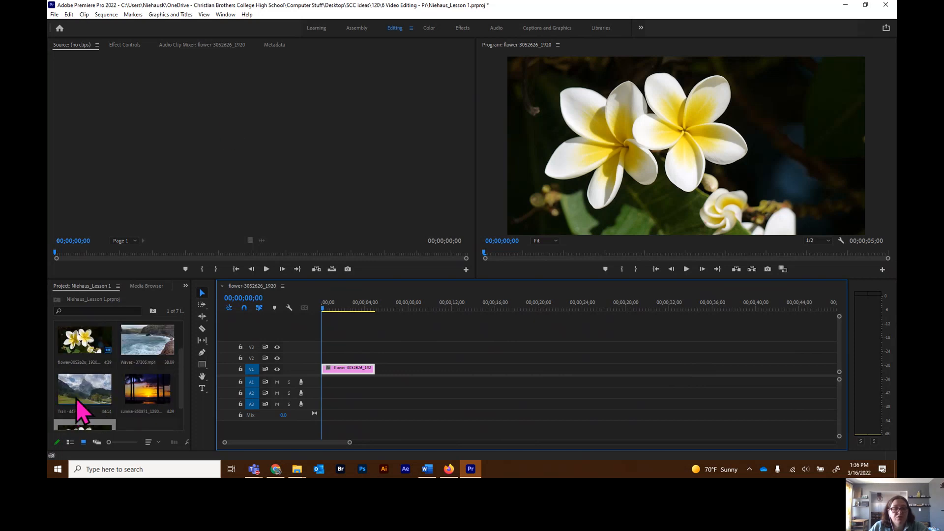
{"action": "left_click_drag", "start_coordinate": [87, 403], "coordinate": [380, 373]}
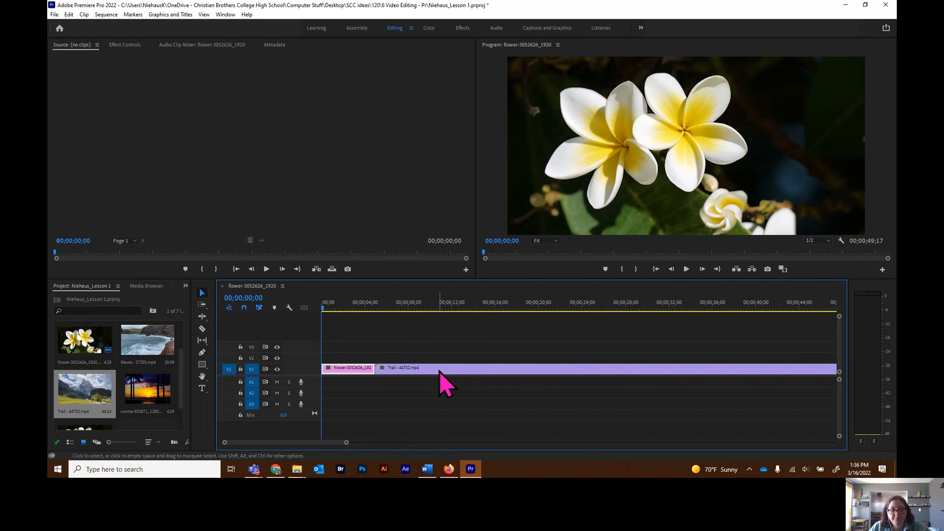
{"action": "left_click", "coordinate": [406, 371]}
{"action": "double_click", "coordinate": [405, 371]}
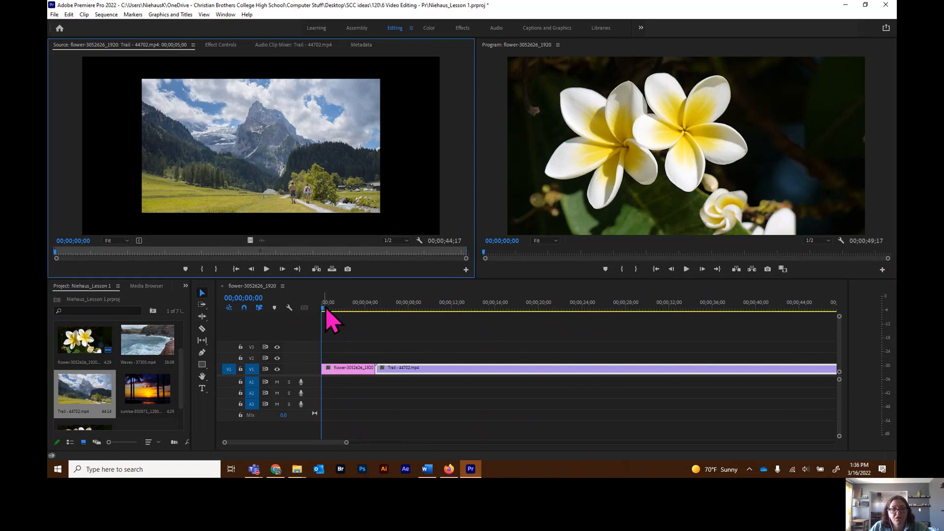
Move the timeline playhead into the Trail clip at 00;00;08;17
{"action": "left_click_drag", "start_coordinate": [322, 308], "coordinate": [378, 312]}
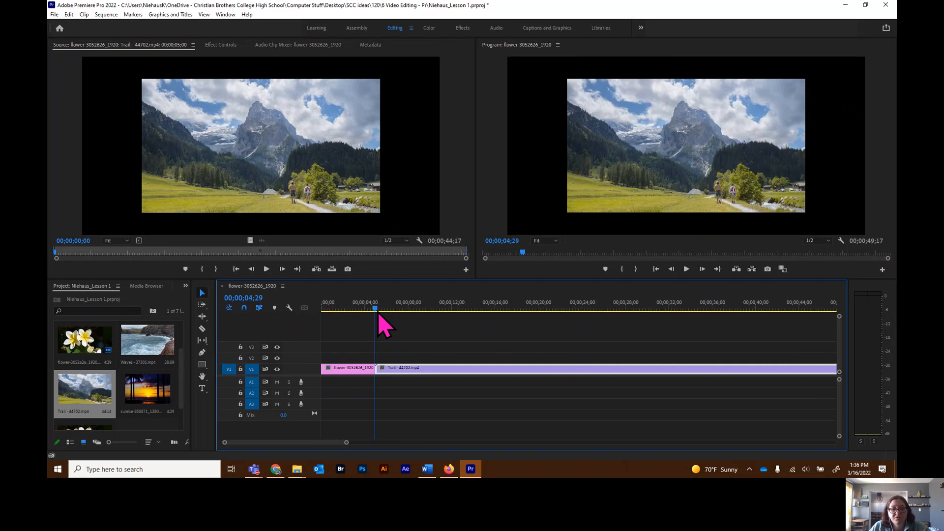
{"action": "key", "text": "Home"}
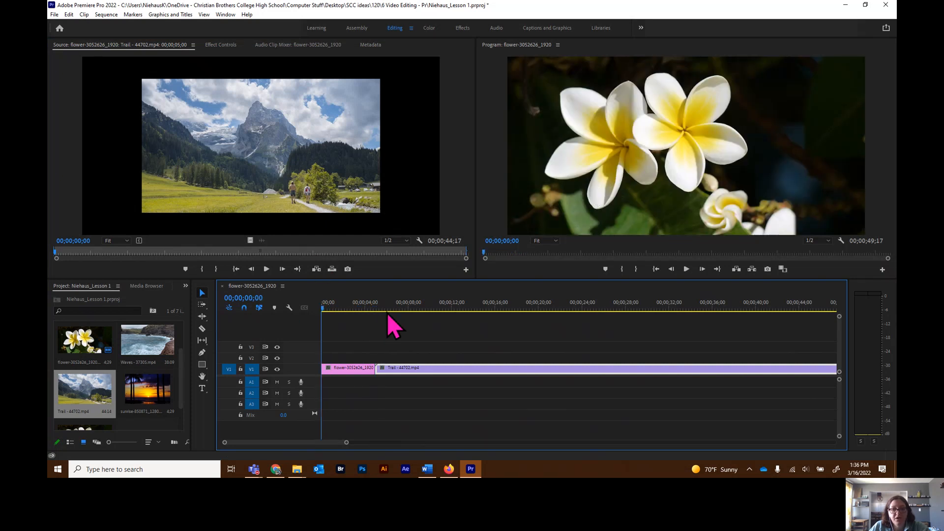
{"action": "left_click_drag", "start_coordinate": [323, 312], "coordinate": [418, 315]}
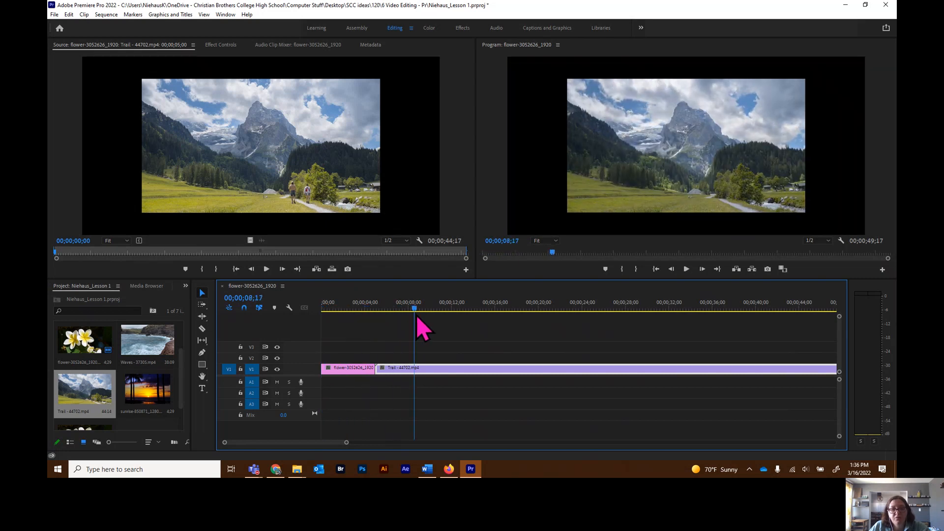
Try Scale to Frame Size on the Trail clip and undo the scaling
{"action": "right_click", "coordinate": [586, 372]}
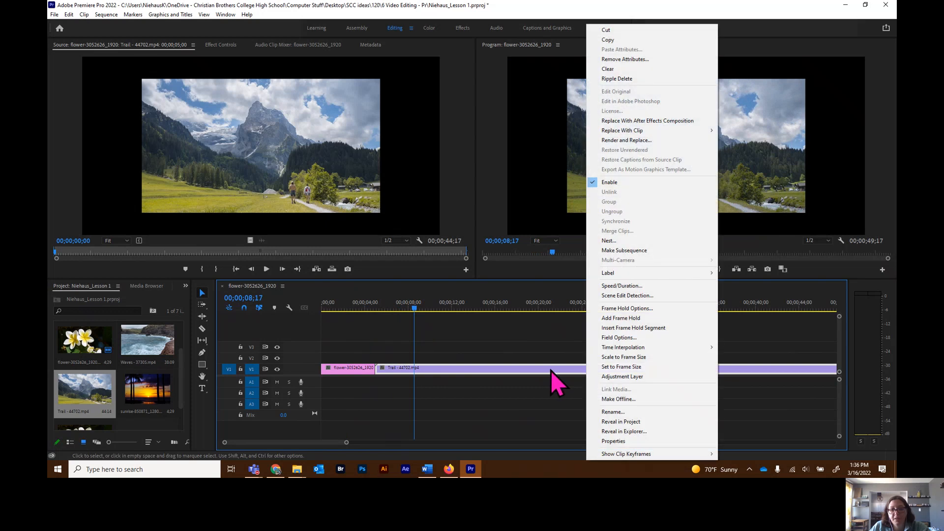
{"action": "left_click", "coordinate": [551, 371]}
{"action": "right_click", "coordinate": [552, 371]}
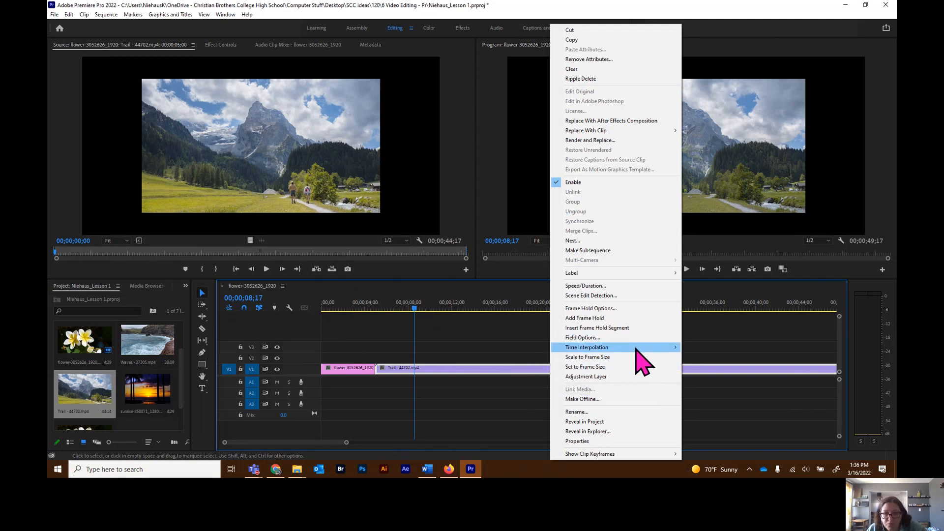
{"action": "left_click", "coordinate": [591, 359]}
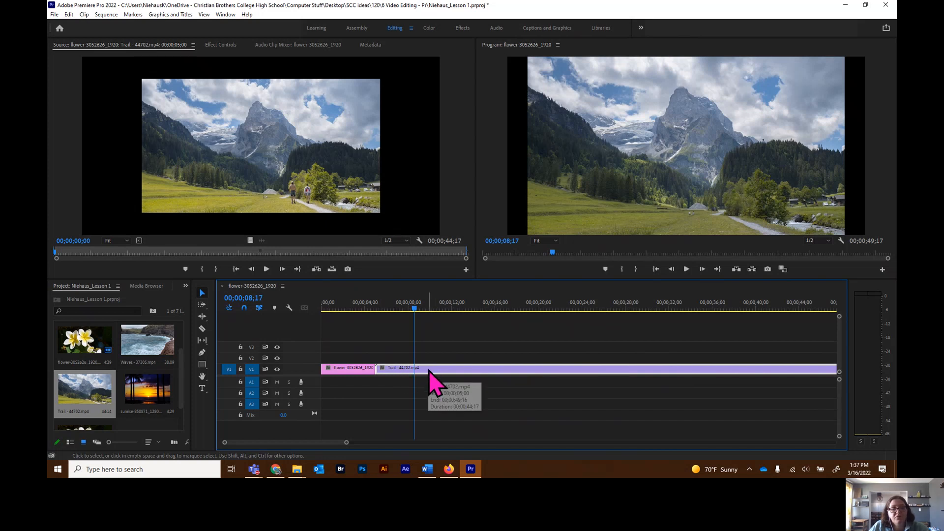
{"action": "key", "text": "ctrl+z"}
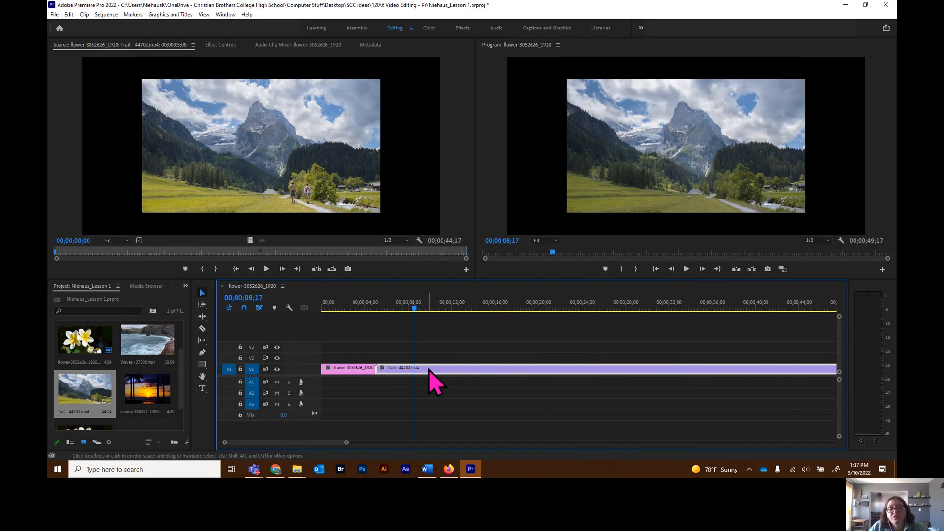
Apply Set to Frame Size to the Trail clip and enlarge it in the Program monitor until it fills the frame's width
{"action": "right_click", "coordinate": [431, 371]}
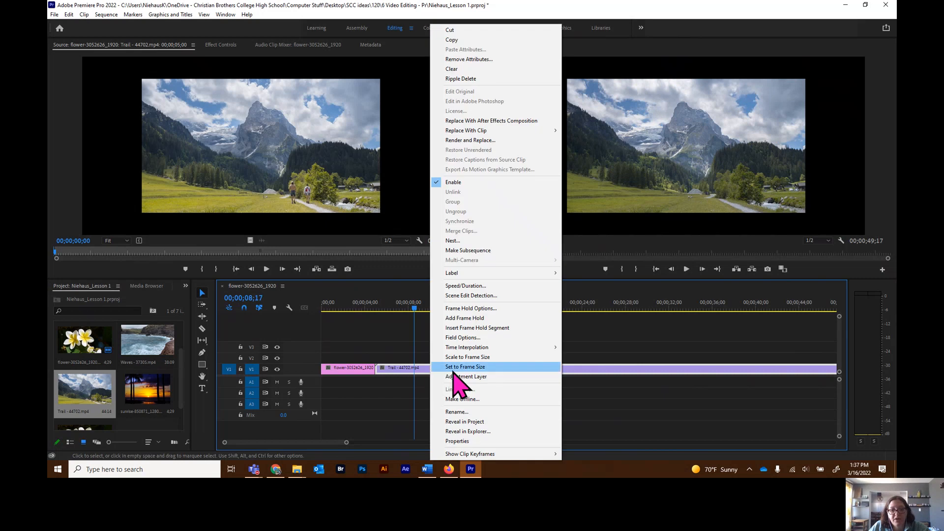
{"action": "left_click", "coordinate": [459, 369]}
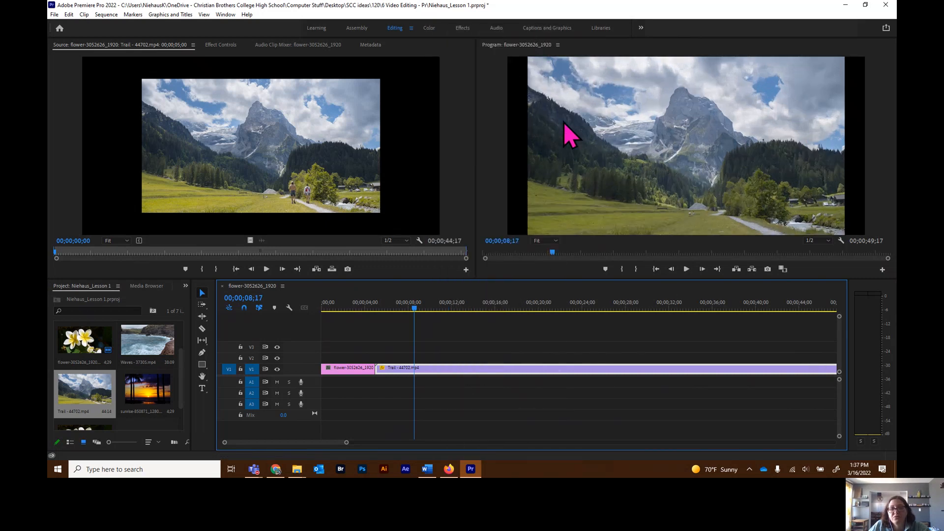
{"action": "left_click", "coordinate": [593, 128]}
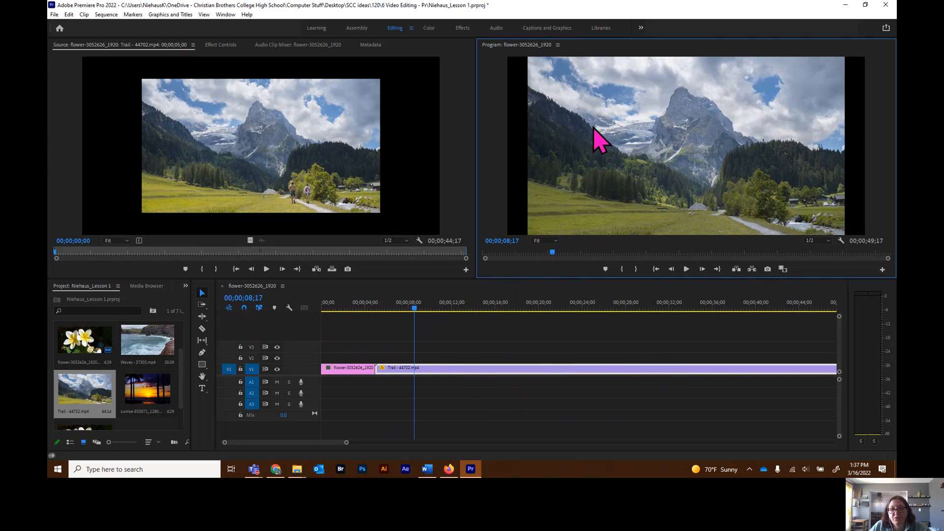
{"action": "left_click", "coordinate": [580, 127]}
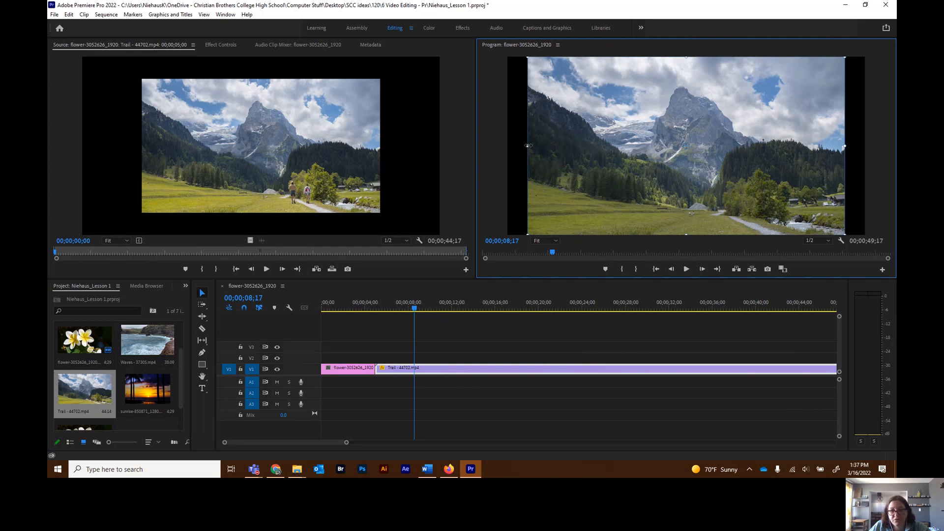
{"action": "left_click_drag", "start_coordinate": [528, 145], "coordinate": [508, 146]}
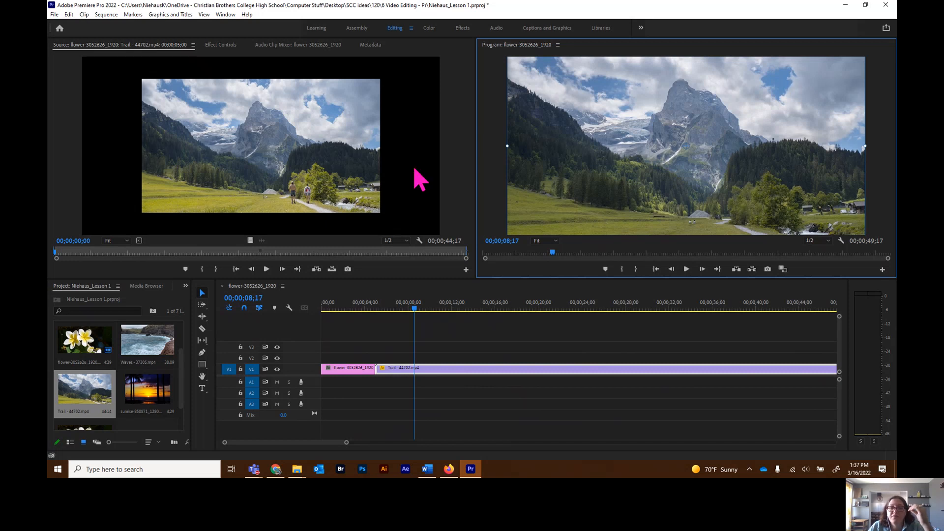
{"action": "left_click", "coordinate": [487, 170]}
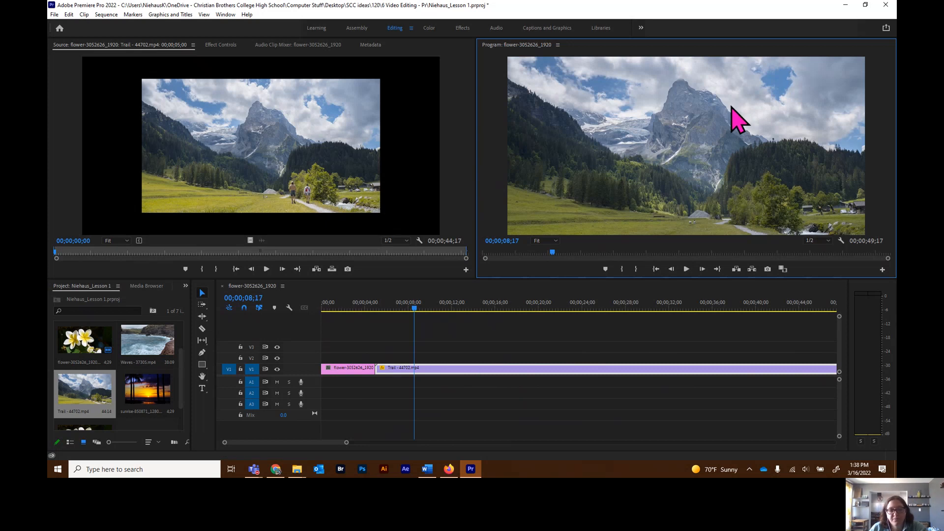
Open the Trail clip from the timeline in the Source monitor and set its source playhead to 00;00;16;00
{"action": "left_click", "coordinate": [441, 372]}
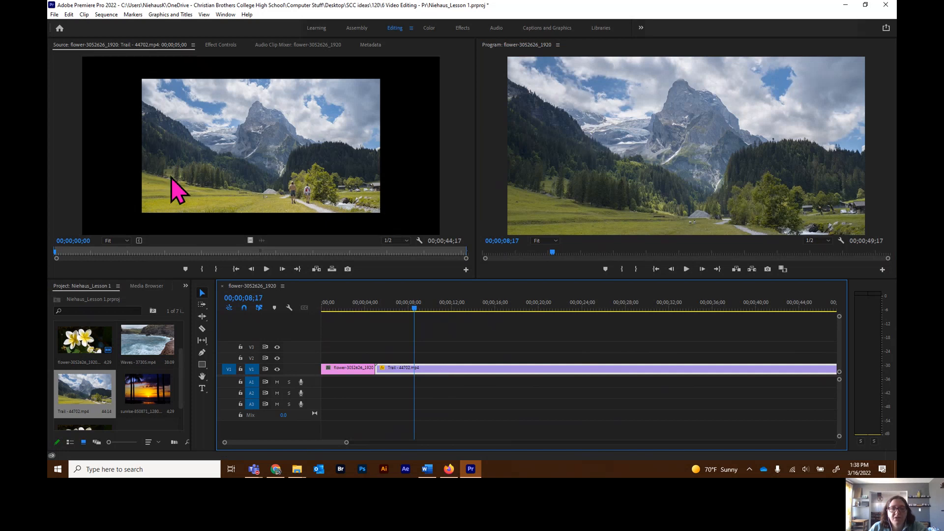
{"action": "double_click", "coordinate": [447, 371]}
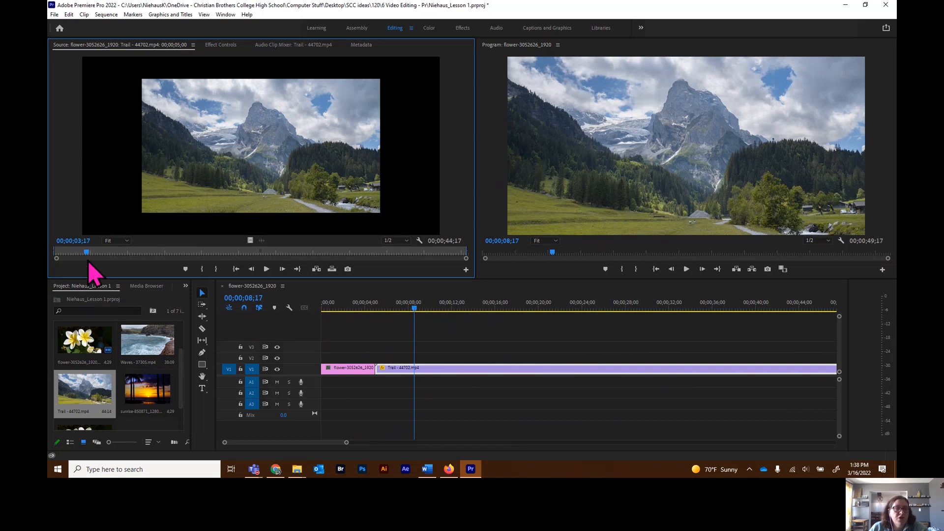
{"action": "left_click_drag", "start_coordinate": [85, 254], "coordinate": [200, 247]}
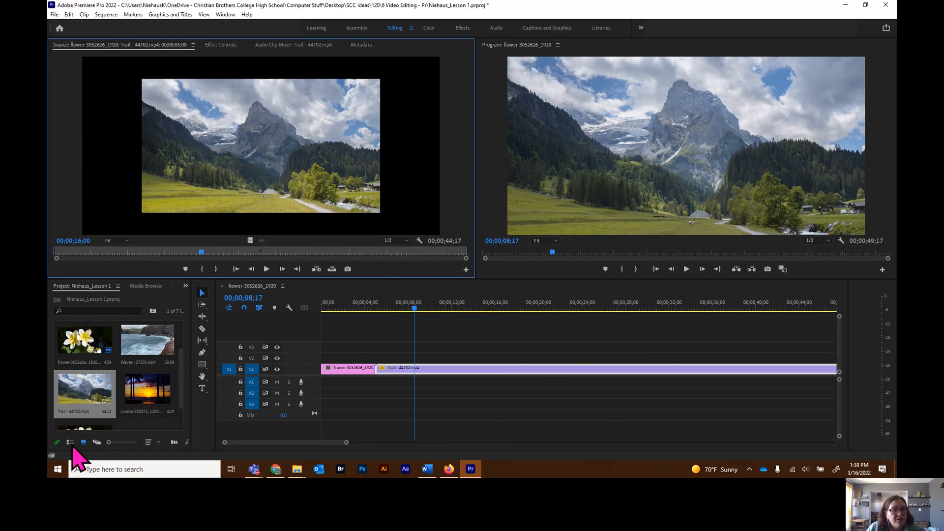
{"action": "left_click", "coordinate": [75, 241]}
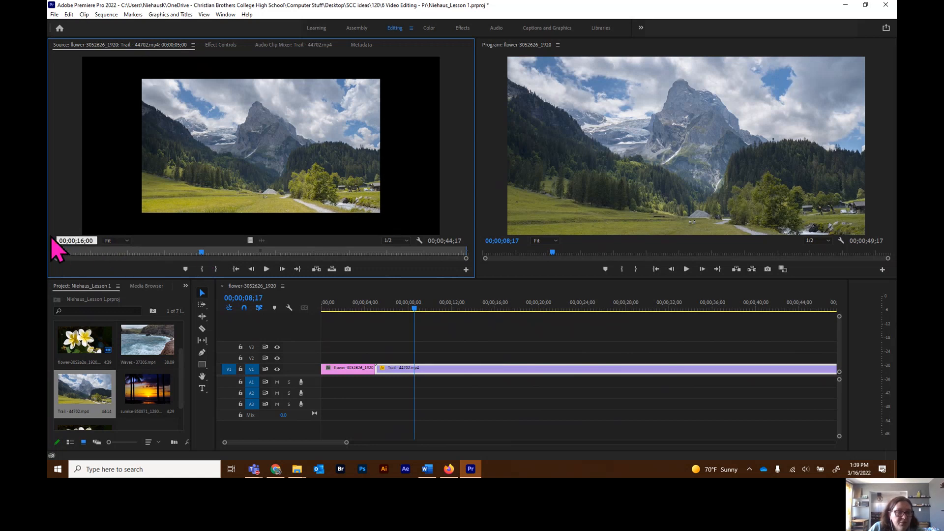
{"action": "left_click_drag", "start_coordinate": [94, 240], "coordinate": [49, 243]}
{"action": "type", "text": "1600"}
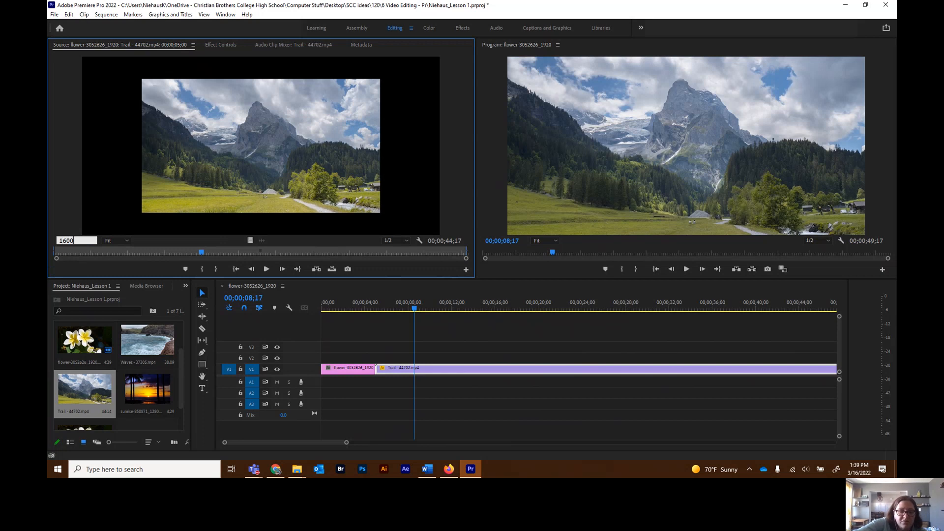
{"action": "key", "text": "Return"}
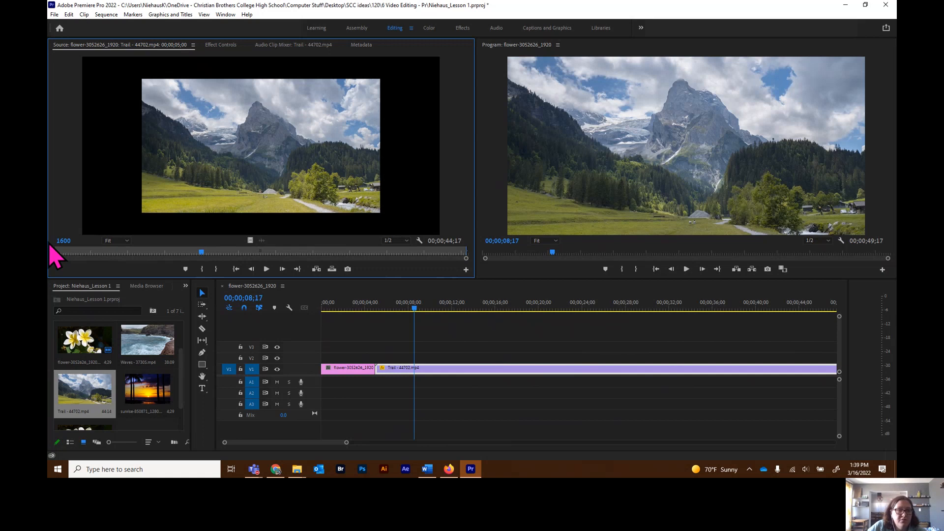
{"action": "left_click", "coordinate": [77, 240]}
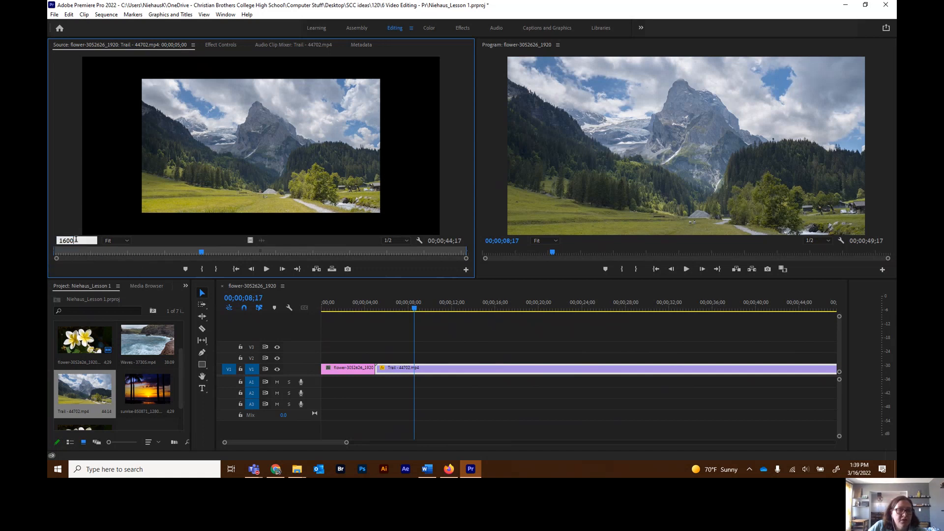
{"action": "key", "text": "Return"}
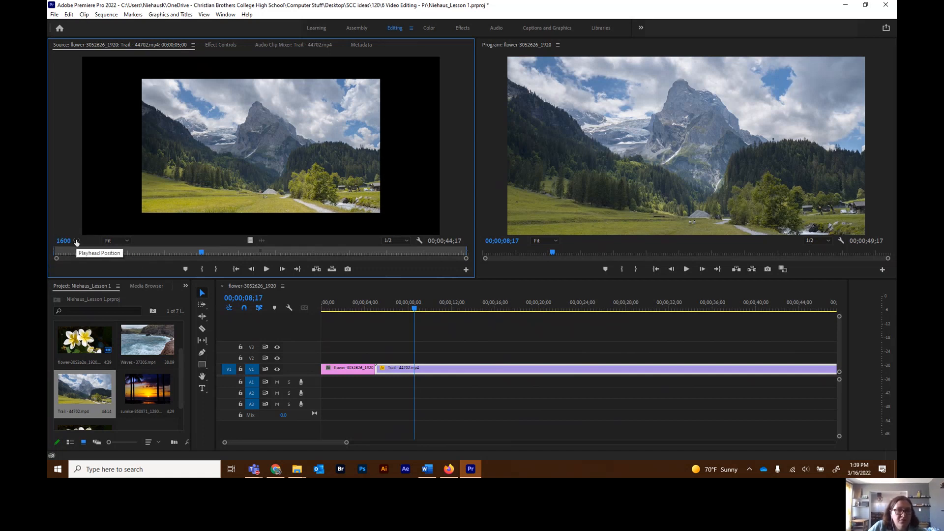
{"action": "left_click", "coordinate": [62, 241]}
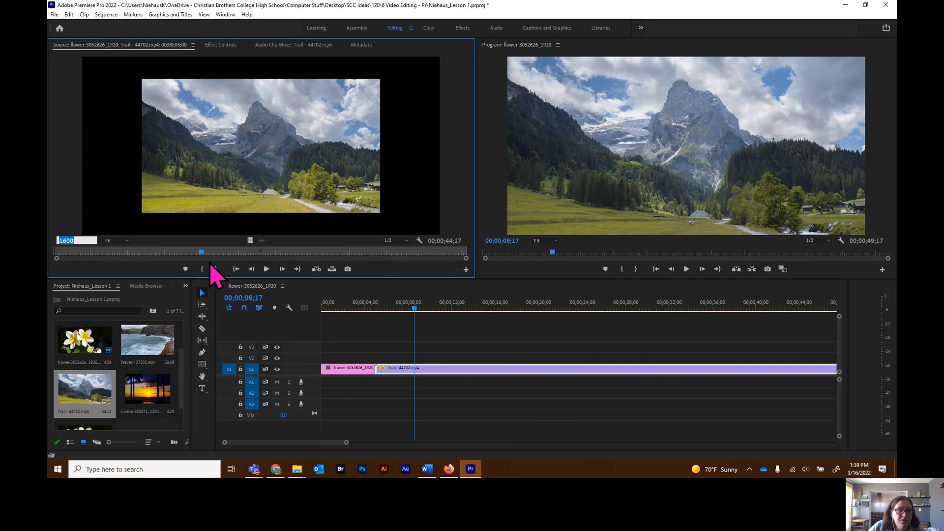
{"action": "mouse_move", "coordinate": [203, 253]}
{"action": "left_mouse_down"}
{"action": "mouse_move", "coordinate": [184, 252]}
{"action": "mouse_move", "coordinate": [202, 254]}
{"action": "left_mouse_up"}
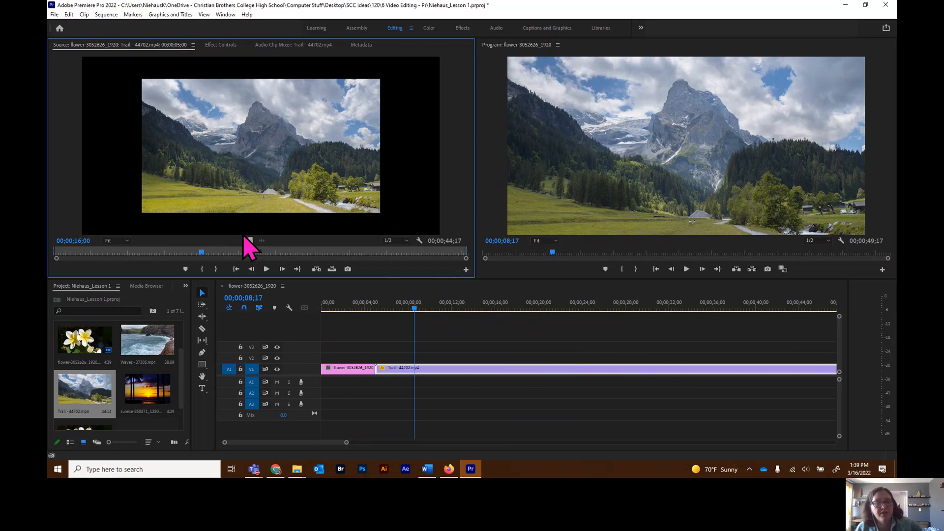
Mark the Trail clip's In point at 00;00;16;00 and its Out point at 00;00;23;00 in the Source monitor
{"action": "left_click", "coordinate": [201, 271]}
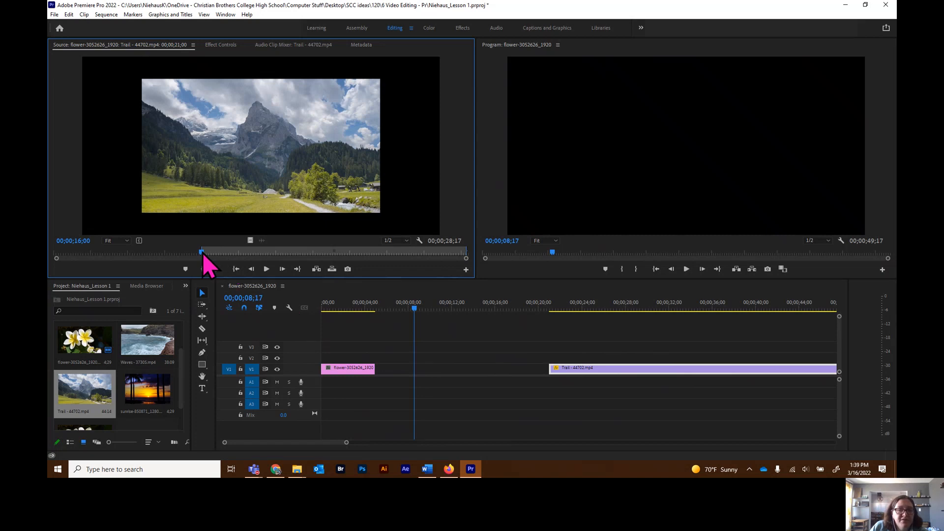
{"action": "left_click_drag", "start_coordinate": [203, 253], "coordinate": [269, 250]}
{"action": "left_click", "coordinate": [96, 241]}
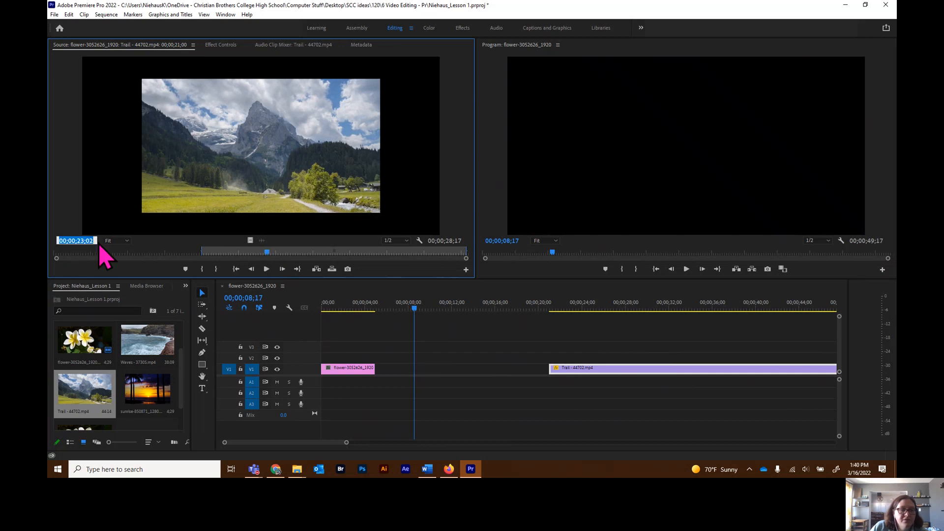
{"action": "left_click", "coordinate": [96, 240]}
{"action": "key", "text": "BackSpace"}
{"action": "type", "text": "0"}
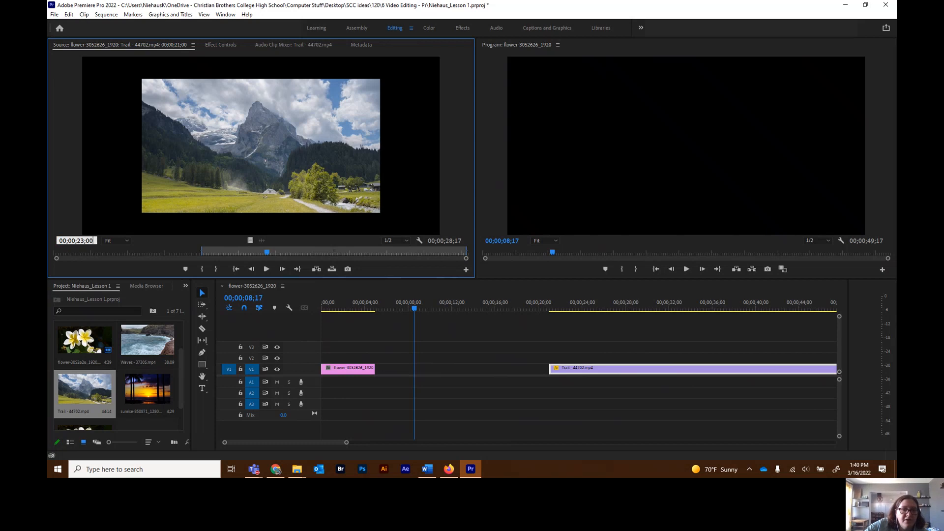
{"action": "key", "text": "Return"}
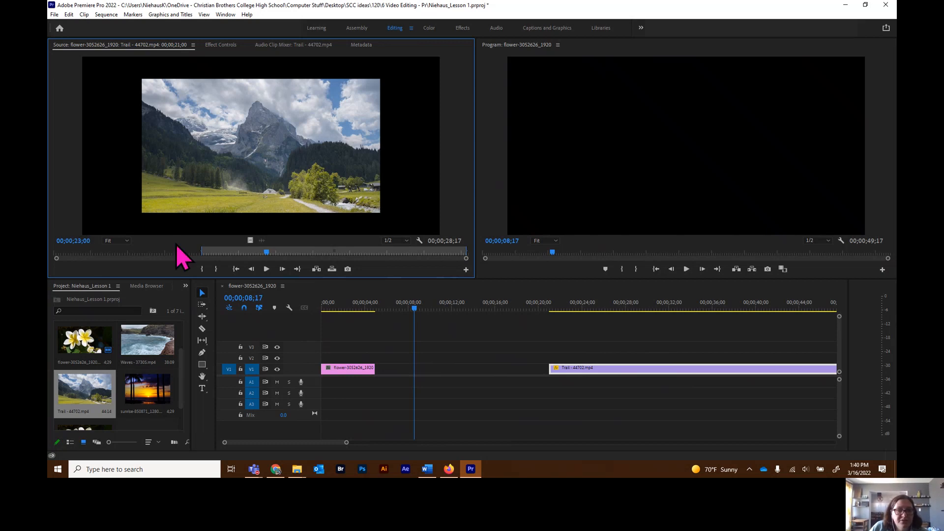
{"action": "left_click", "coordinate": [216, 269]}
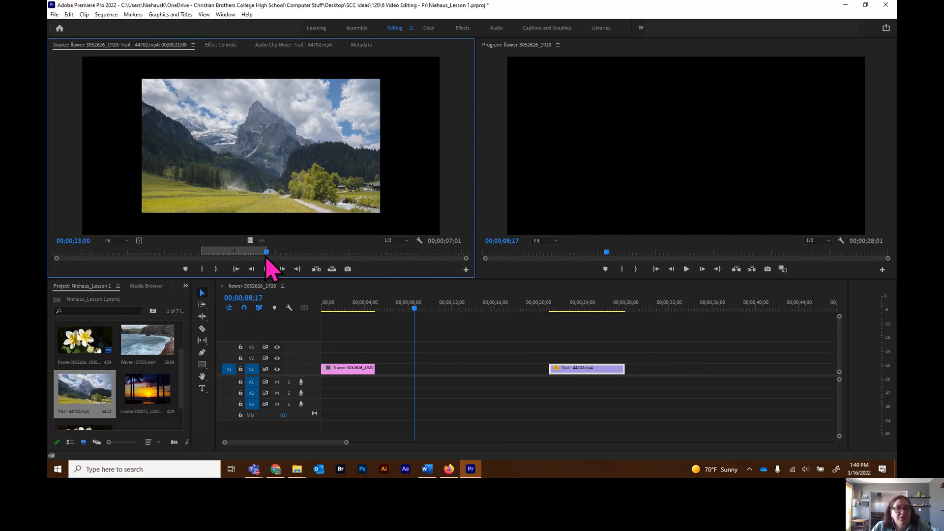
Try the Trail clip's Out point at 00;00;24;01 in the Source monitor
{"action": "left_click_drag", "start_coordinate": [267, 259], "coordinate": [277, 262]}
{"action": "key", "text": "Left"}
{"action": "key", "text": "Left"}
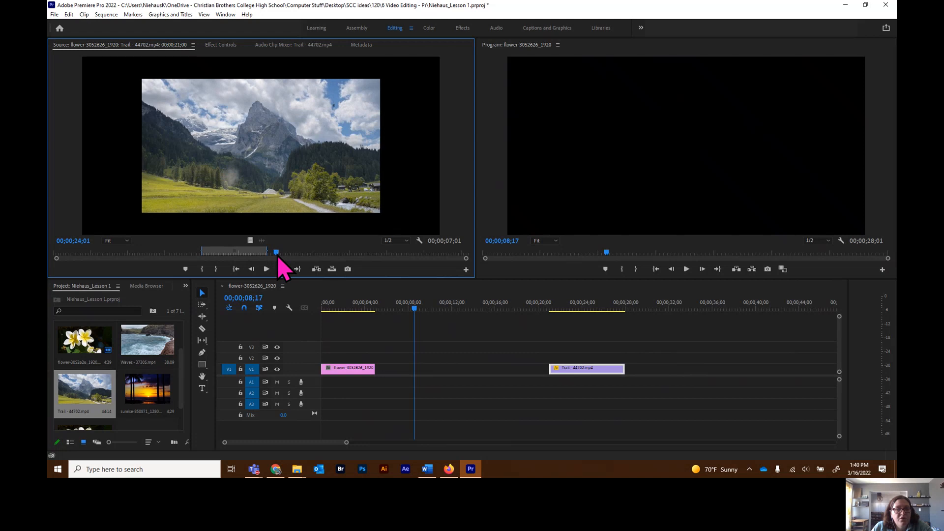
{"action": "left_click", "coordinate": [216, 270]}
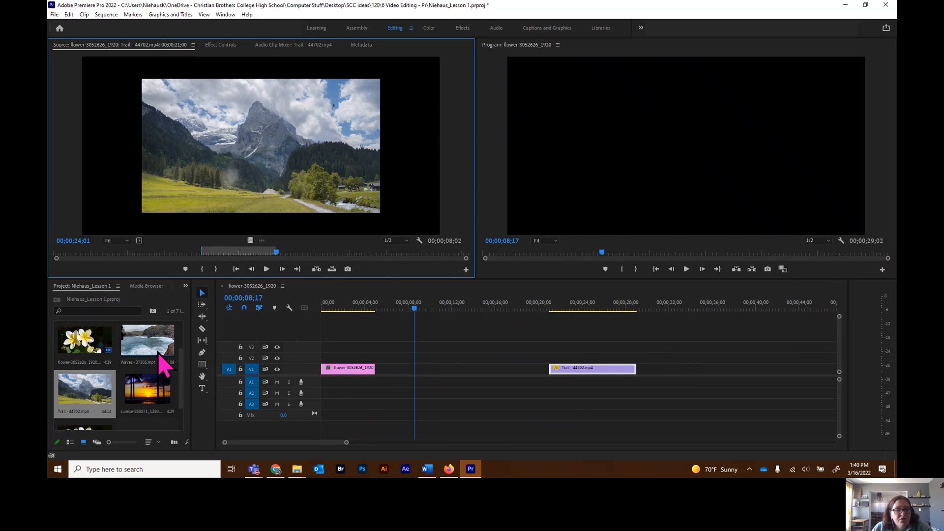
Set the Trail clip's source playhead to 00;00;23;00 and mark the Out point there again
{"action": "left_click", "coordinate": [73, 242]}
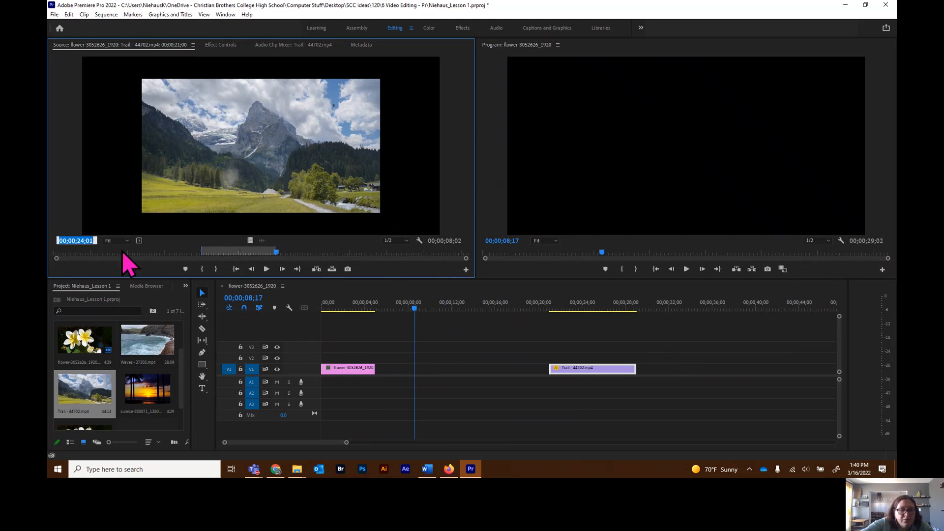
{"action": "type", "text": "2300"}
{"action": "key", "text": "Return"}
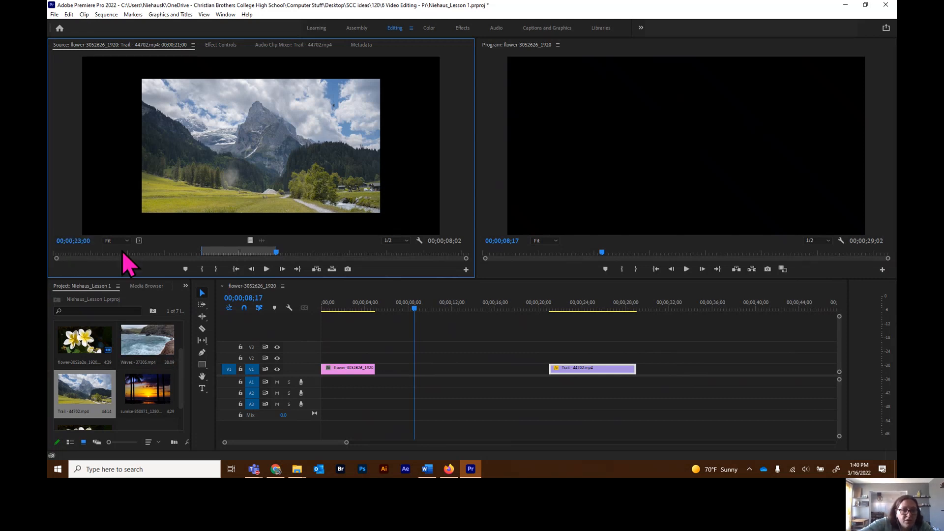
{"action": "left_click", "coordinate": [216, 269]}
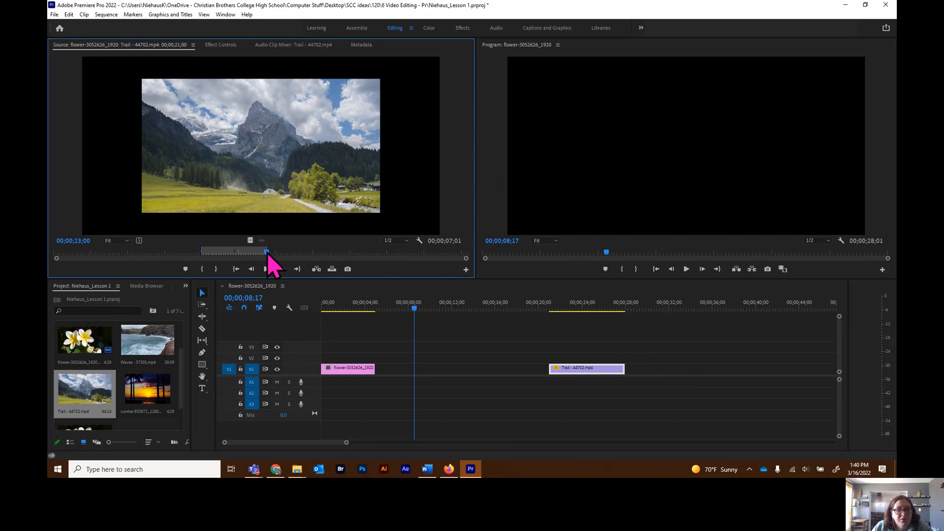
Scrub through the Trail clip in the Source monitor and play it from its In point to review the trimmed range
{"action": "left_click_drag", "start_coordinate": [267, 253], "coordinate": [432, 253]}
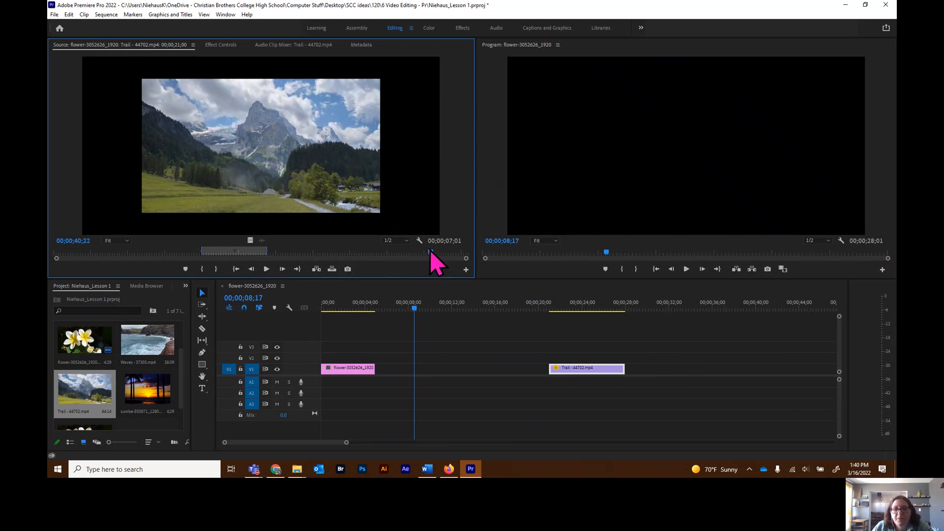
{"action": "left_click", "coordinate": [335, 253]}
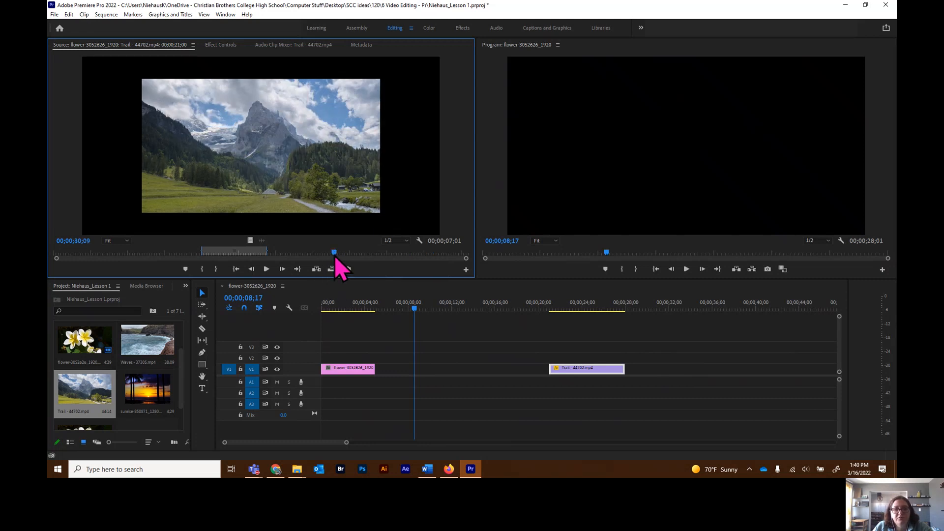
{"action": "left_click_drag", "start_coordinate": [334, 253], "coordinate": [400, 253]}
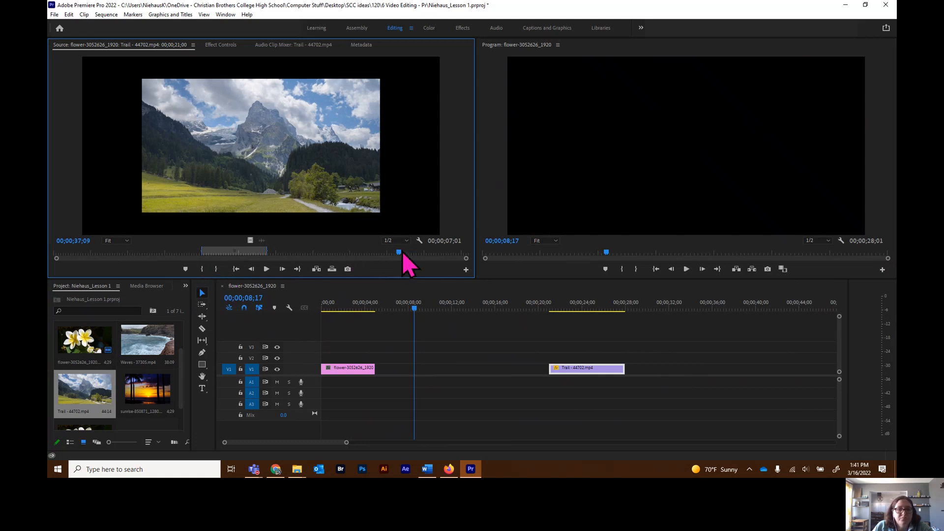
{"action": "left_click", "coordinate": [215, 252]}
{"action": "left_click_drag", "start_coordinate": [208, 243], "coordinate": [205, 246]}
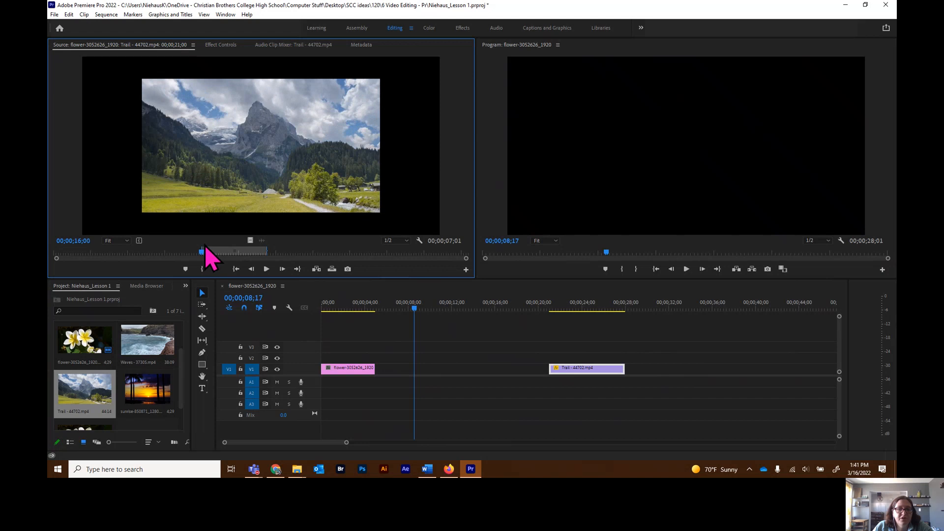
{"action": "key", "text": "space"}
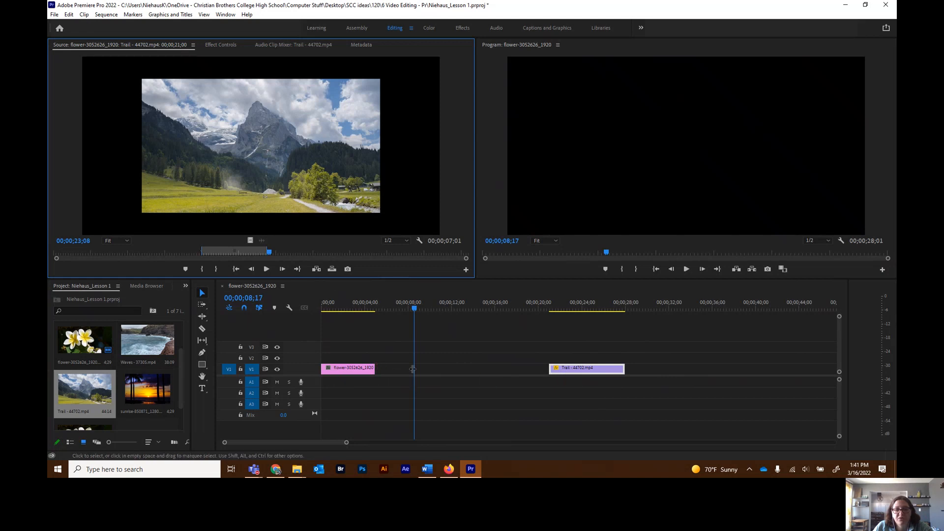
Ripple Delete the gap between the flower and Trail clips and play the sequence across their cut
{"action": "right_click", "coordinate": [432, 371]}
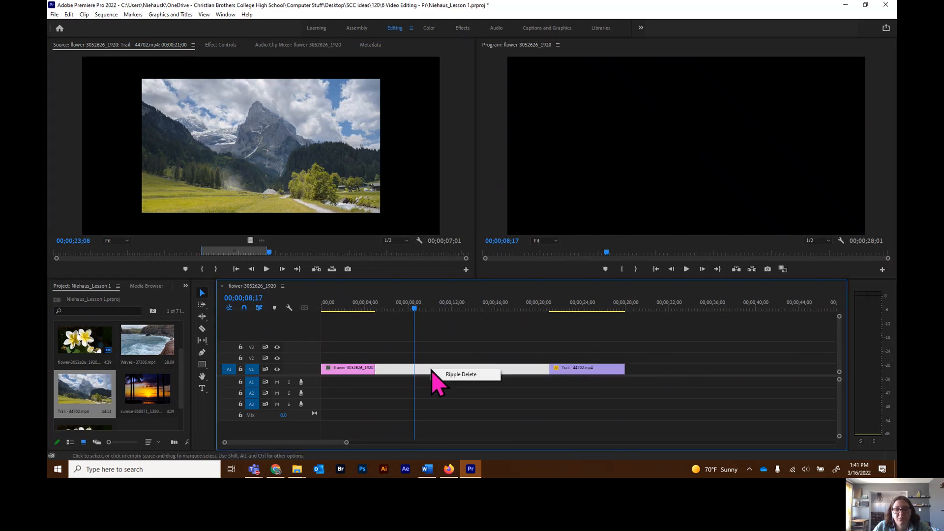
{"action": "left_click", "coordinate": [461, 374]}
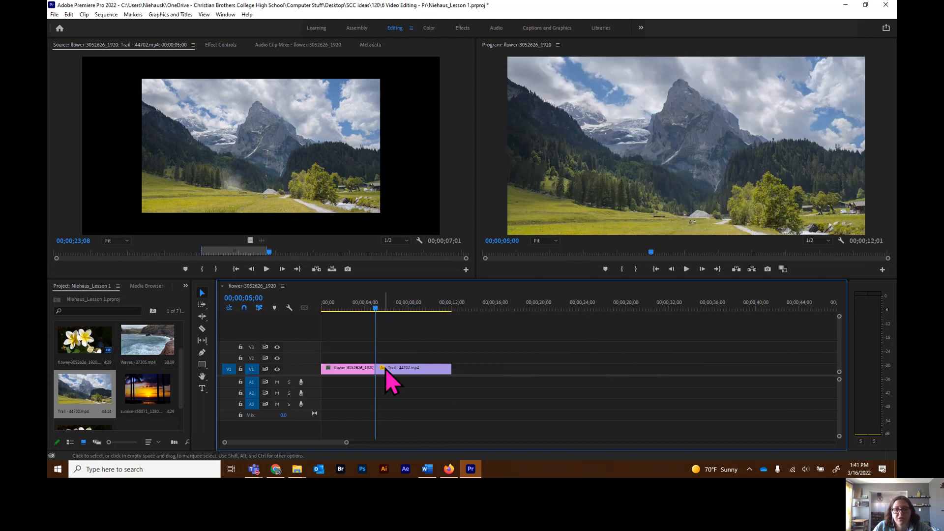
{"action": "left_click_drag", "start_coordinate": [373, 308], "coordinate": [368, 308]}
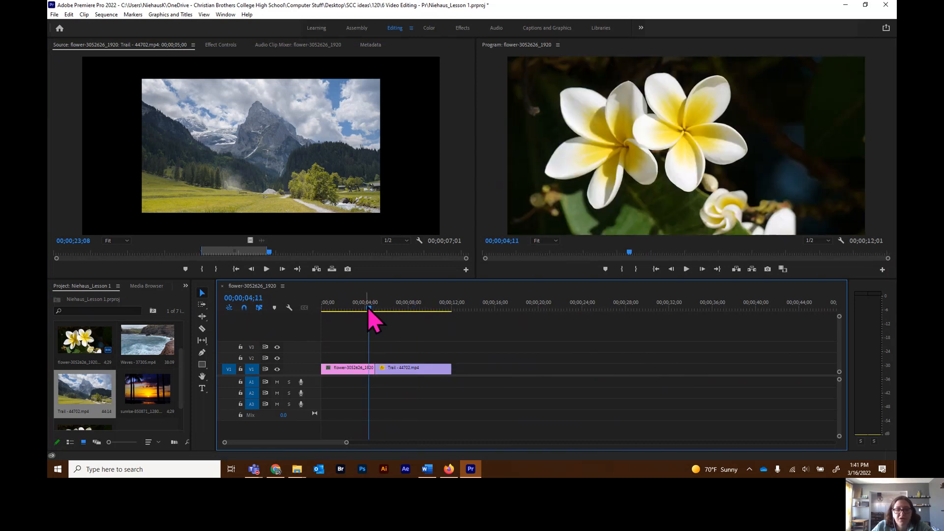
{"action": "key", "text": "space"}
{"action": "key", "text": "space"}
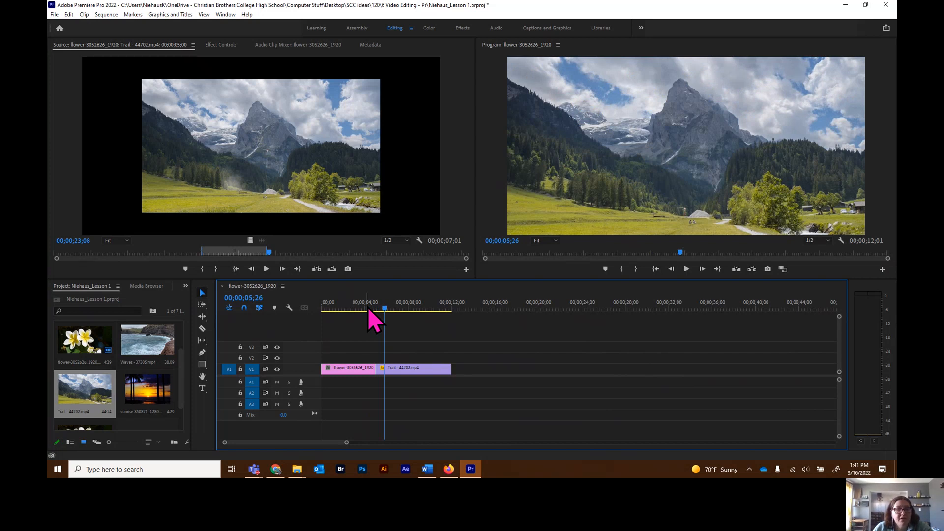
Add the Bird clip to track V1 just after the Trail clip and open it from the timeline in the Source monitor
{"action": "scroll", "coordinate": [123, 389], "scroll_direction": "up", "scroll_amount": 2}
{"action": "left_click", "coordinate": [100, 342]}
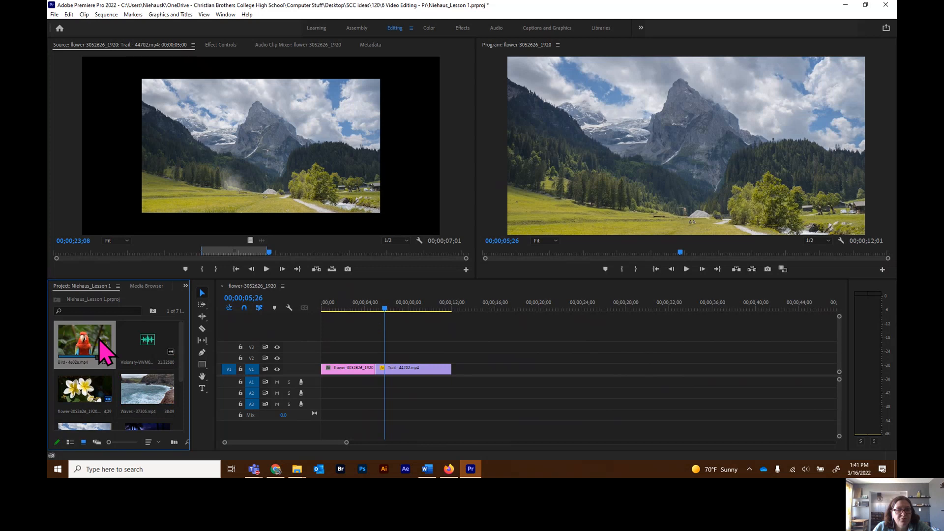
{"action": "left_click_drag", "start_coordinate": [195, 352], "coordinate": [461, 375]}
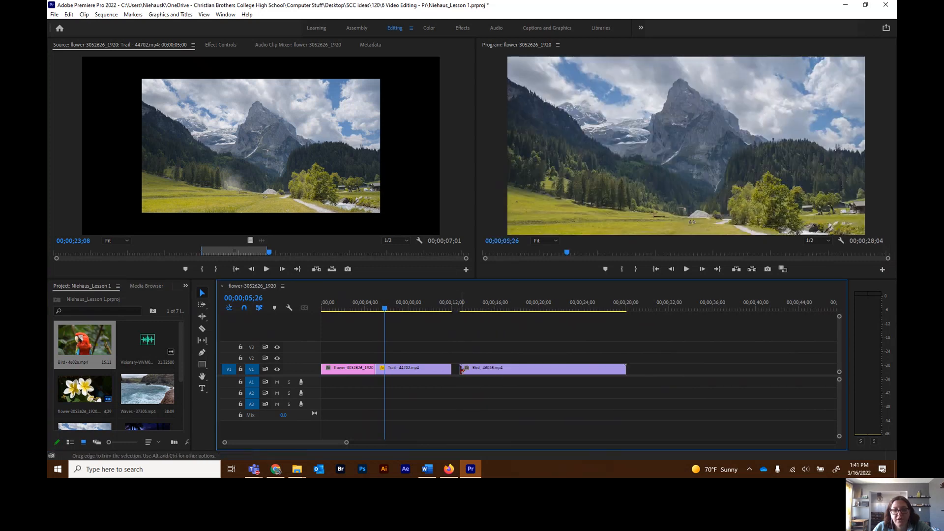
{"action": "double_click", "coordinate": [528, 371]}
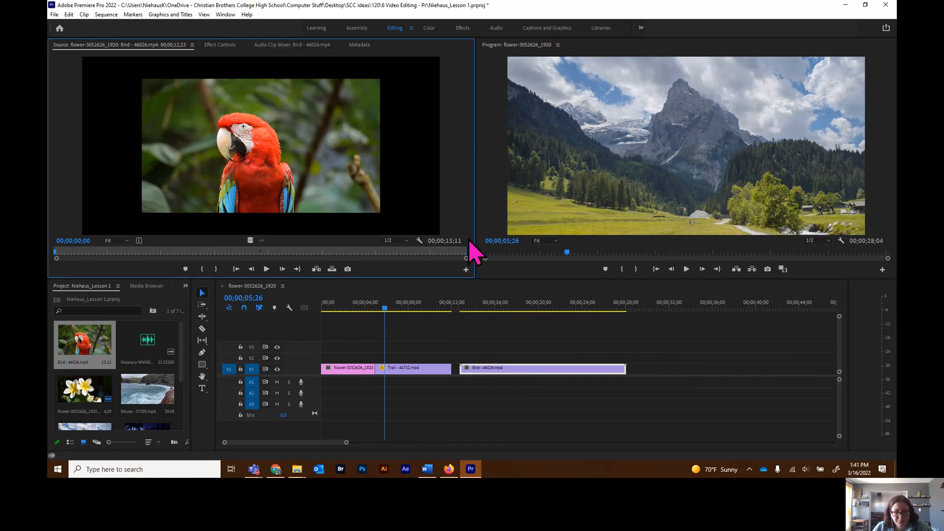
Move the timeline playhead to 00;00;13;20, enlarge the Bird clip in the Program monitor to the frame's full width and shift it slightly upward
{"action": "left_click_drag", "start_coordinate": [384, 308], "coordinate": [471, 311]}
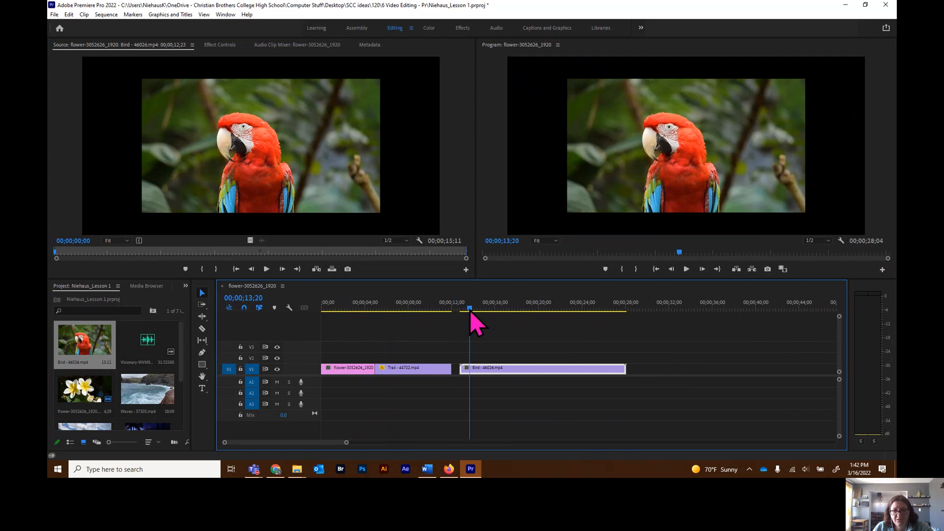
{"action": "left_click", "coordinate": [685, 152]}
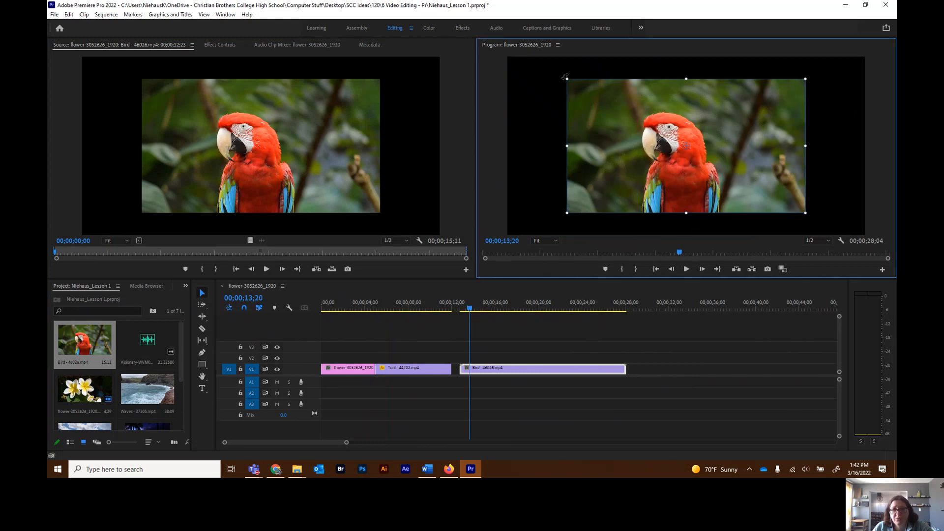
{"action": "left_click_drag", "start_coordinate": [567, 78], "coordinate": [433, 55]}
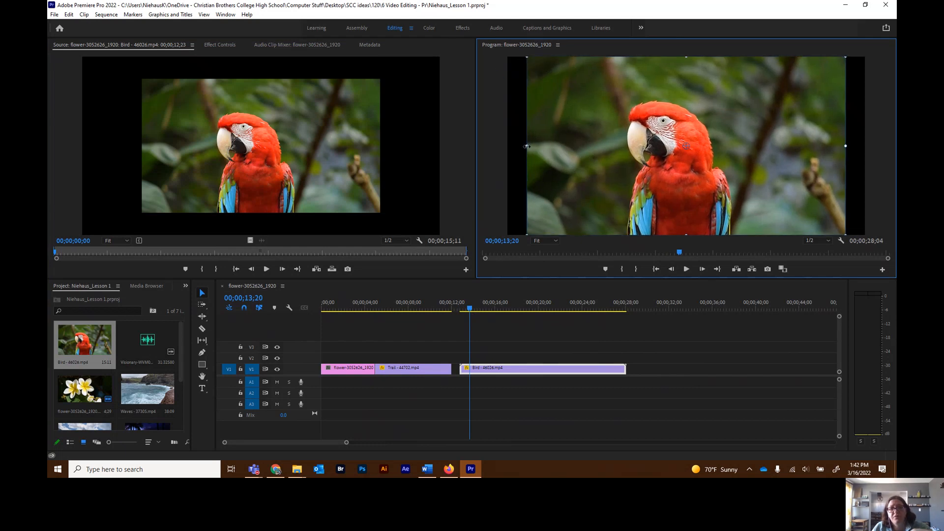
{"action": "mouse_move", "coordinate": [526, 145]}
{"action": "left_mouse_down"}
{"action": "mouse_move", "coordinate": [511, 145]}
{"action": "mouse_move", "coordinate": [531, 149]}
{"action": "left_mouse_up"}
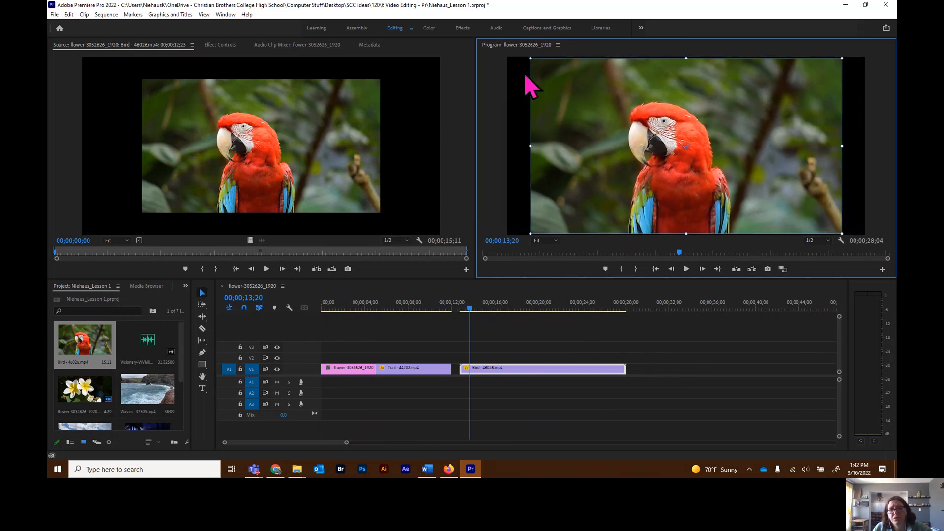
{"action": "left_click_drag", "start_coordinate": [531, 58], "coordinate": [501, 44]}
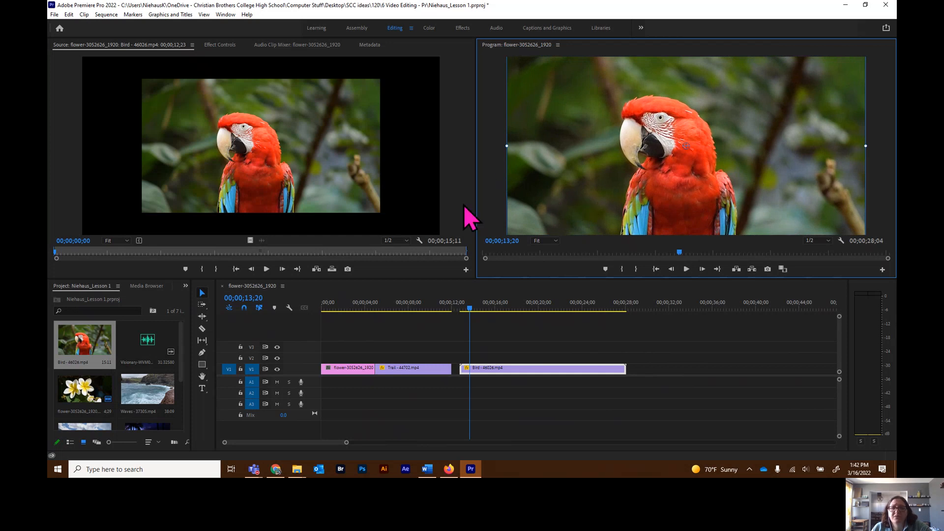
{"action": "left_click_drag", "start_coordinate": [656, 176], "coordinate": [656, 169]}
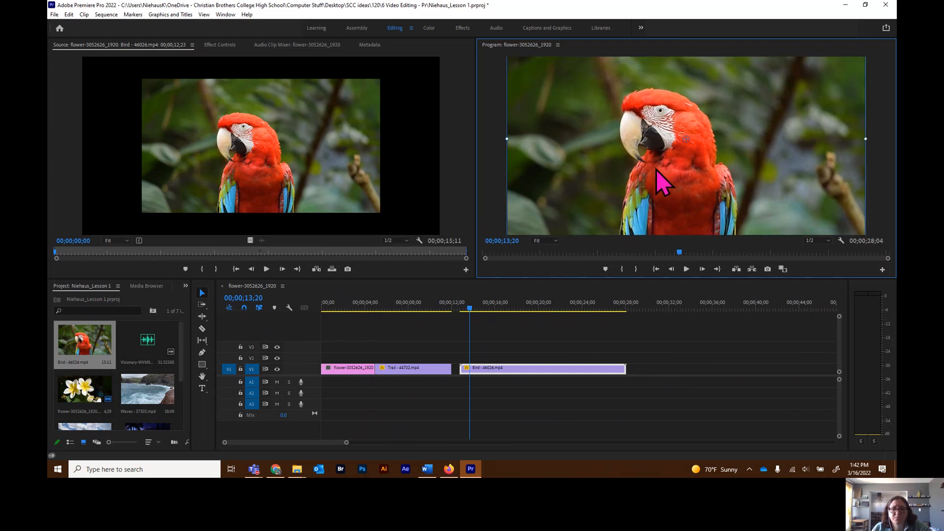
Set the Program monitor zoom to 25% and enlarge the Bird clip slightly so it extends past the frame edges
{"action": "left_click", "coordinate": [551, 241]}
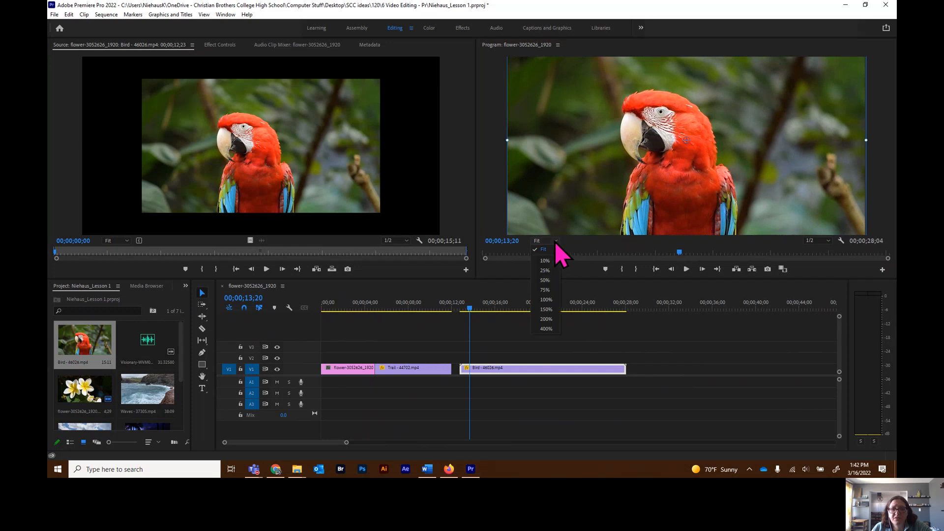
{"action": "left_click", "coordinate": [552, 292]}
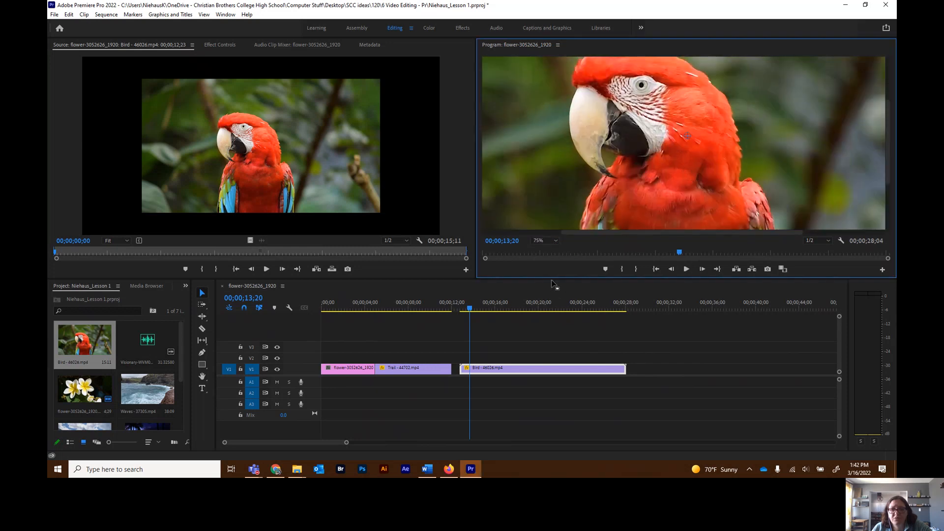
{"action": "left_click", "coordinate": [558, 242]}
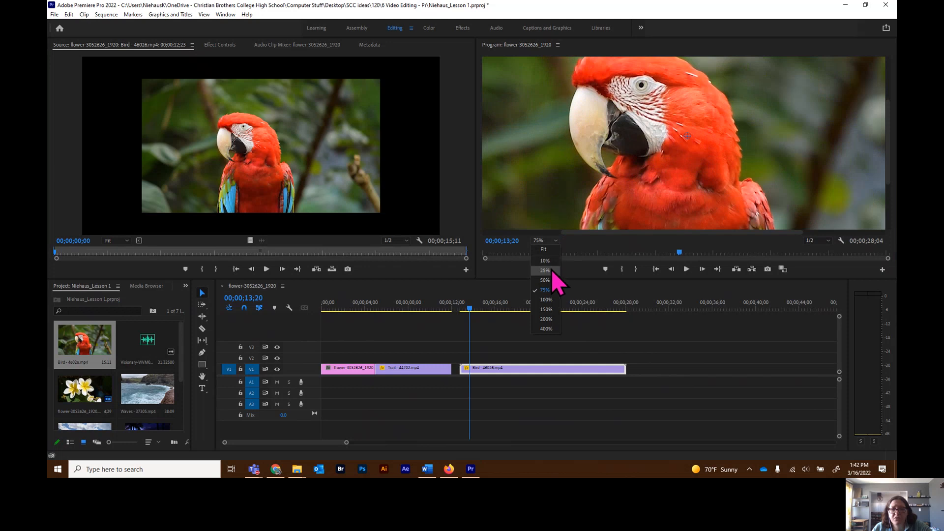
{"action": "left_click", "coordinate": [553, 280]}
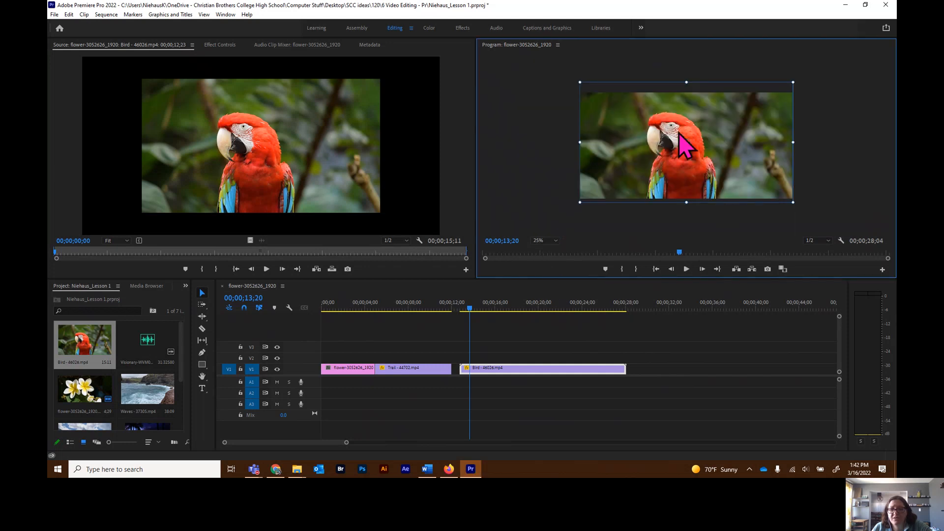
{"action": "left_click_drag", "start_coordinate": [687, 81], "coordinate": [687, 79]}
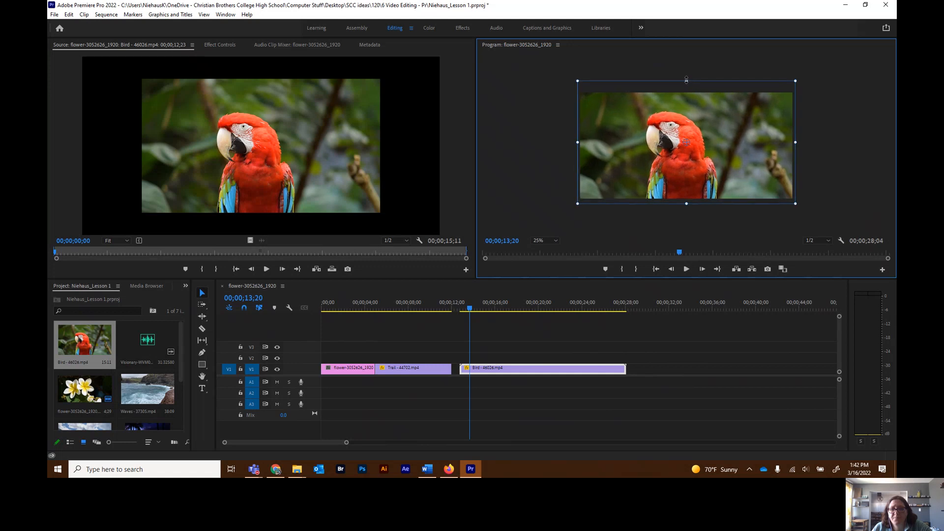
{"action": "left_click", "coordinate": [557, 158]}
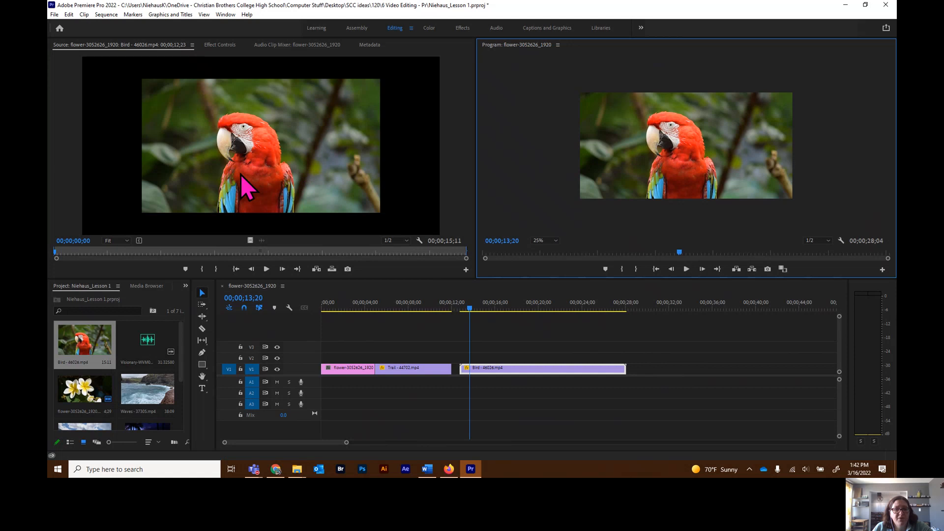
Trim the Bird clip in the Source monitor with an In point at 00;00;07;00 and an Out point at 00;00;14;00
{"action": "left_click", "coordinate": [55, 255]}
{"action": "left_click_drag", "start_coordinate": [55, 254], "coordinate": [242, 253]}
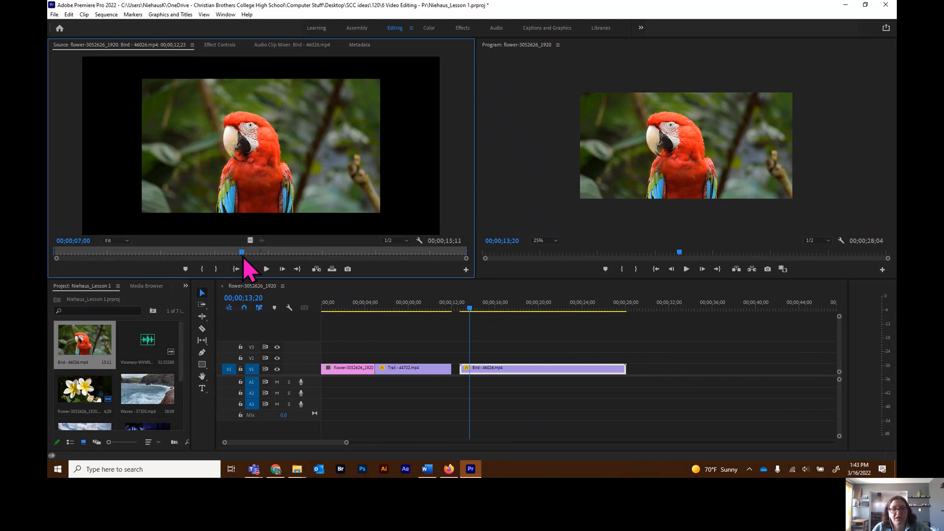
{"action": "left_click", "coordinate": [203, 270]}
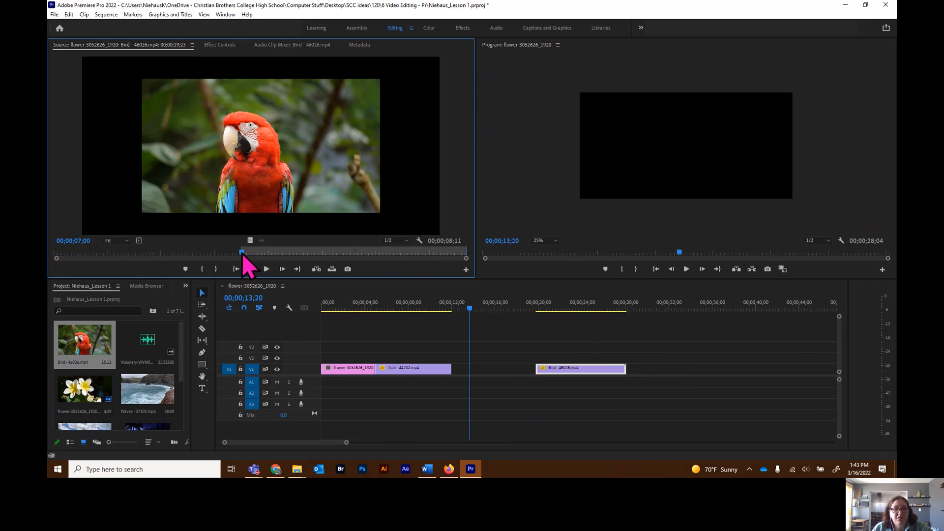
{"action": "left_click_drag", "start_coordinate": [243, 254], "coordinate": [429, 263]}
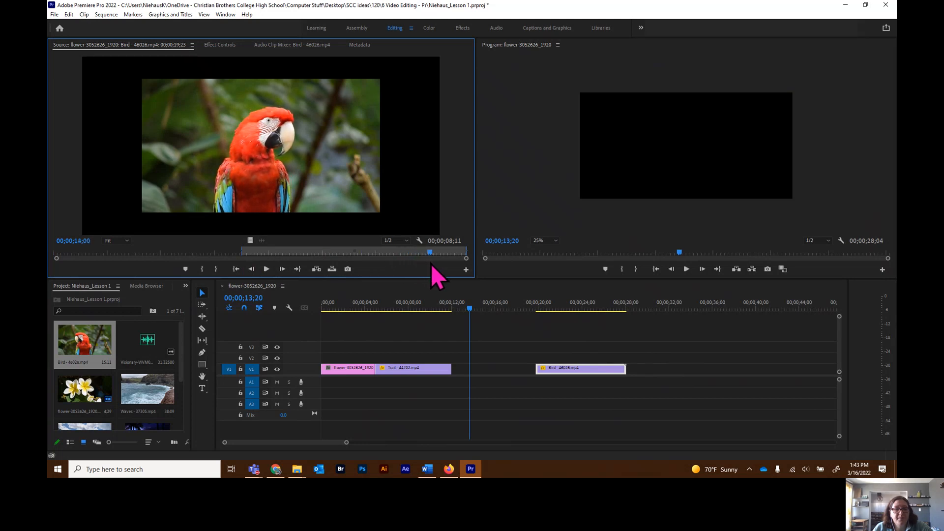
{"action": "left_click", "coordinate": [216, 270]}
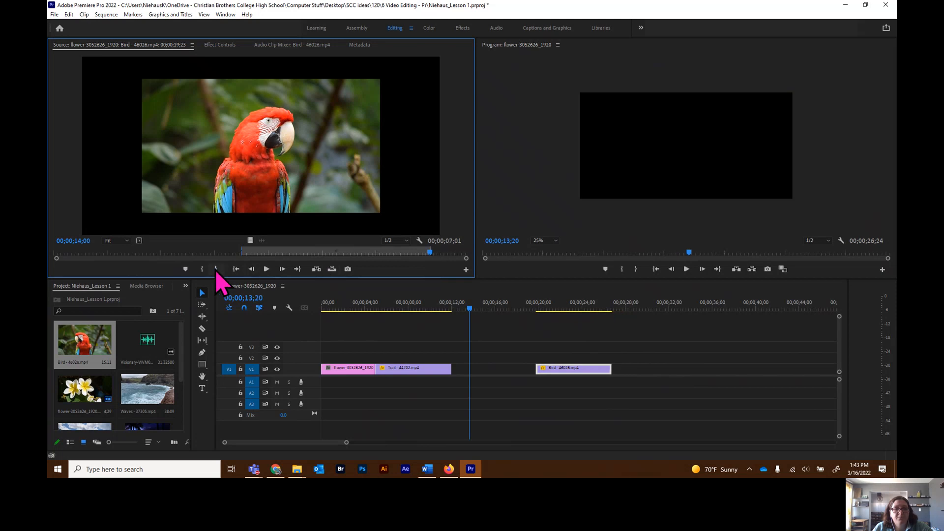
Ripple Delete the gap between the Trail and Bird clips and scrub the sequence to 00;00;14;24
{"action": "right_click", "coordinate": [494, 372]}
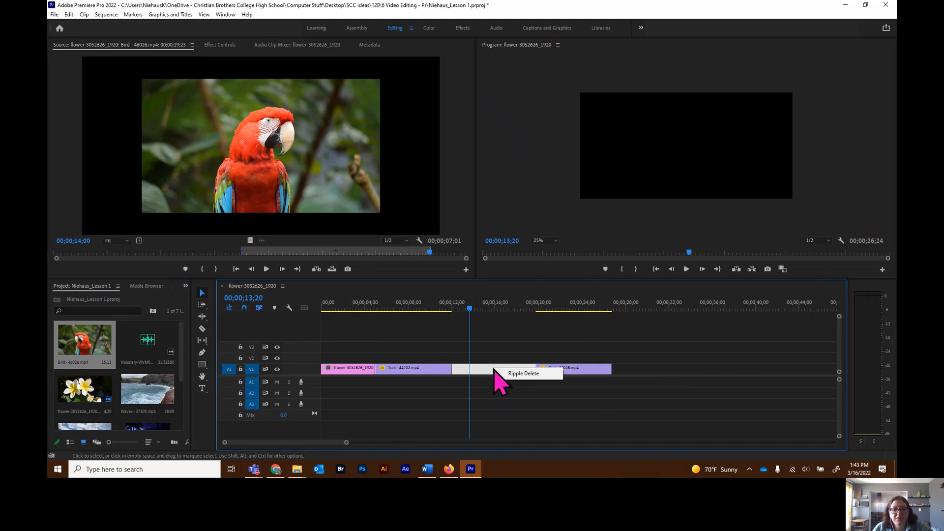
{"action": "left_click", "coordinate": [521, 376]}
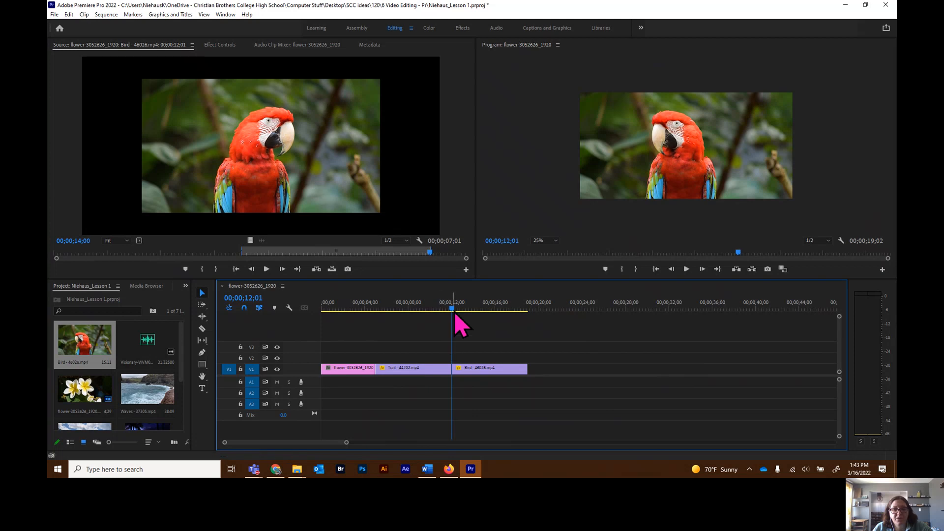
{"action": "left_click_drag", "start_coordinate": [452, 309], "coordinate": [482, 315]}
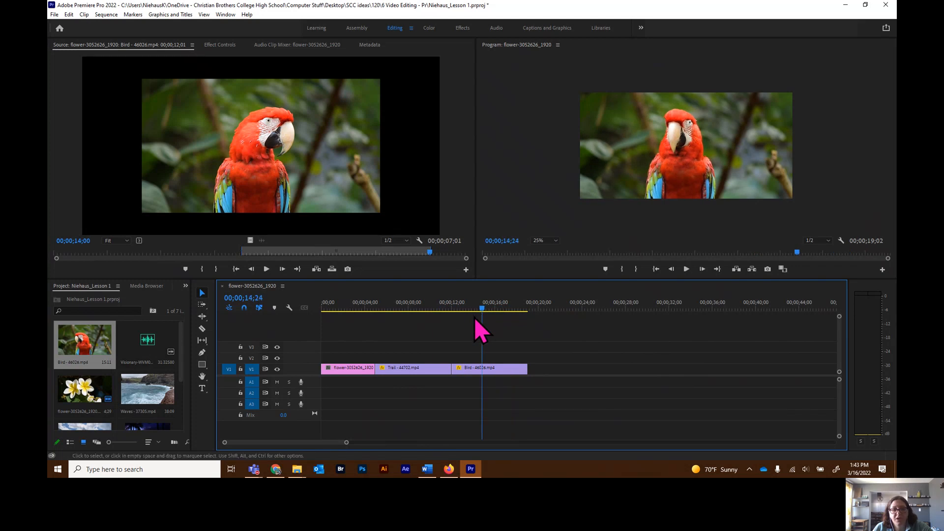
Add the Waves clip to track V1 just after the Bird clip and enlarge it in the Program monitor to fill the frame
{"action": "left_click_drag", "start_coordinate": [152, 400], "coordinate": [538, 372]}
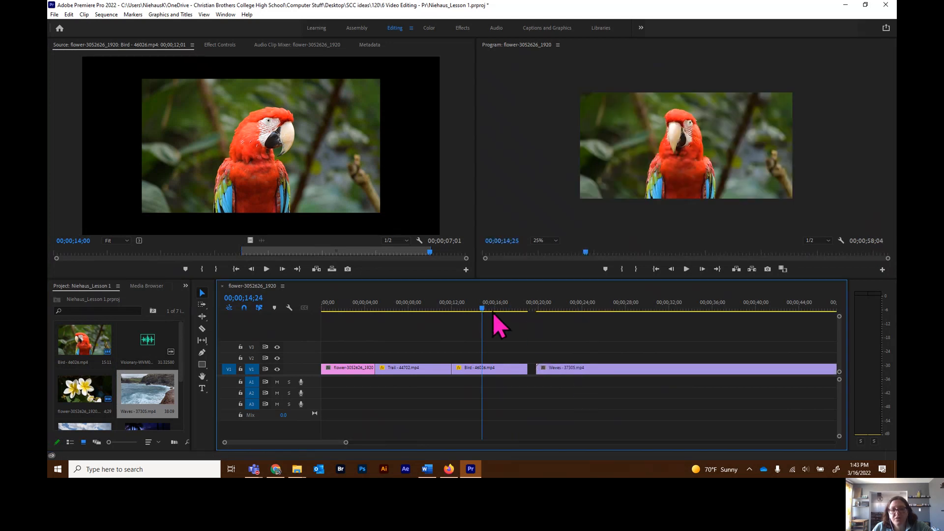
{"action": "left_click", "coordinate": [559, 309]}
{"action": "left_click", "coordinate": [669, 125]}
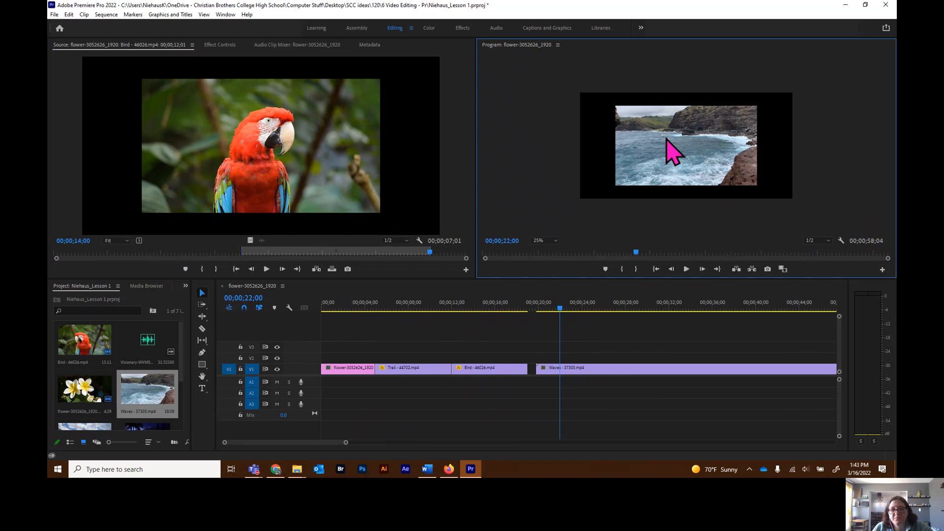
{"action": "left_click", "coordinate": [658, 152]}
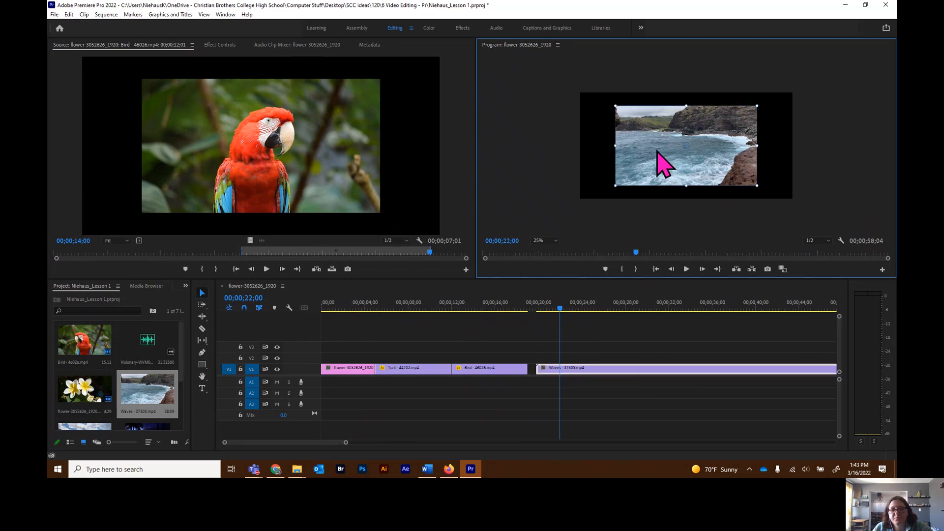
{"action": "left_click", "coordinate": [614, 105]}
{"action": "double_click", "coordinate": [633, 120]}
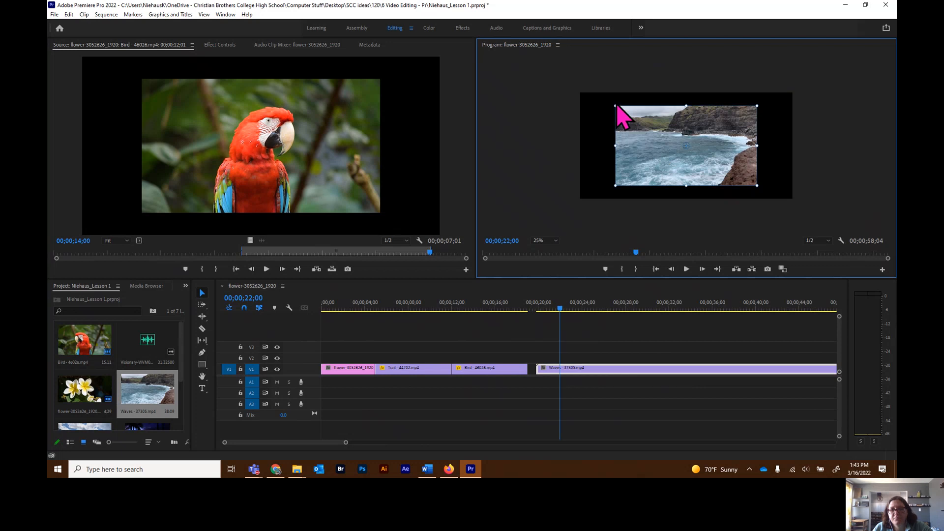
{"action": "left_click_drag", "start_coordinate": [606, 102], "coordinate": [522, 85]}
{"action": "left_click", "coordinate": [504, 197]}
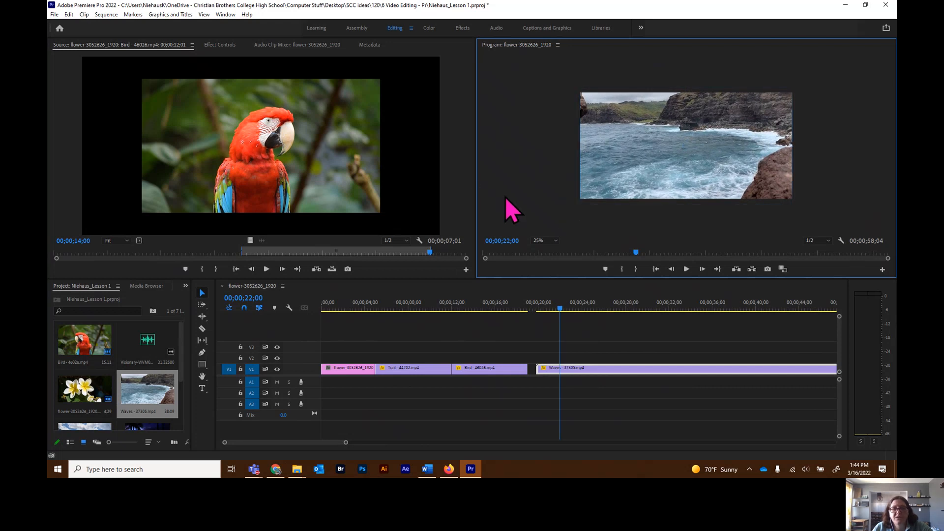
Open the Waves clip from the timeline in the Source monitor and trim it to run from 00;00;28;00 to 00;00;35;00
{"action": "double_click", "coordinate": [594, 371]}
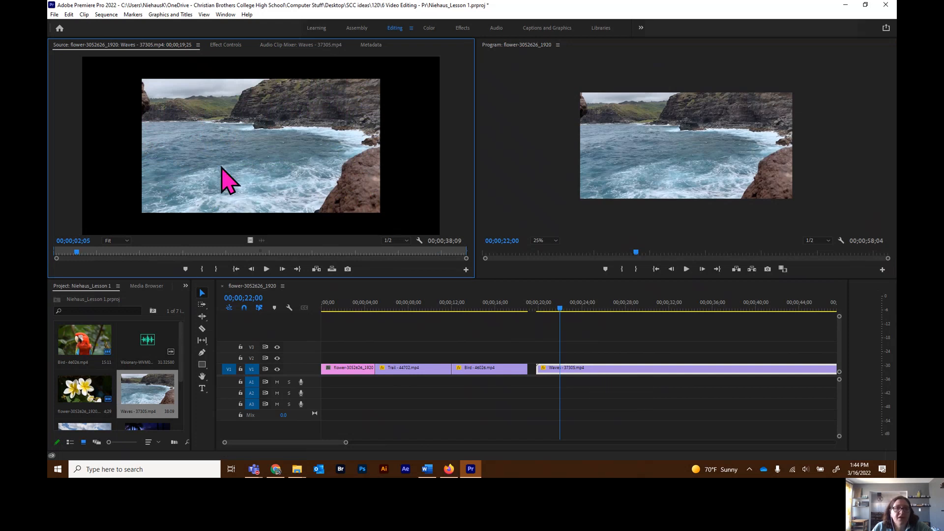
{"action": "left_click", "coordinate": [81, 257]}
{"action": "left_click_drag", "start_coordinate": [82, 253], "coordinate": [431, 256]}
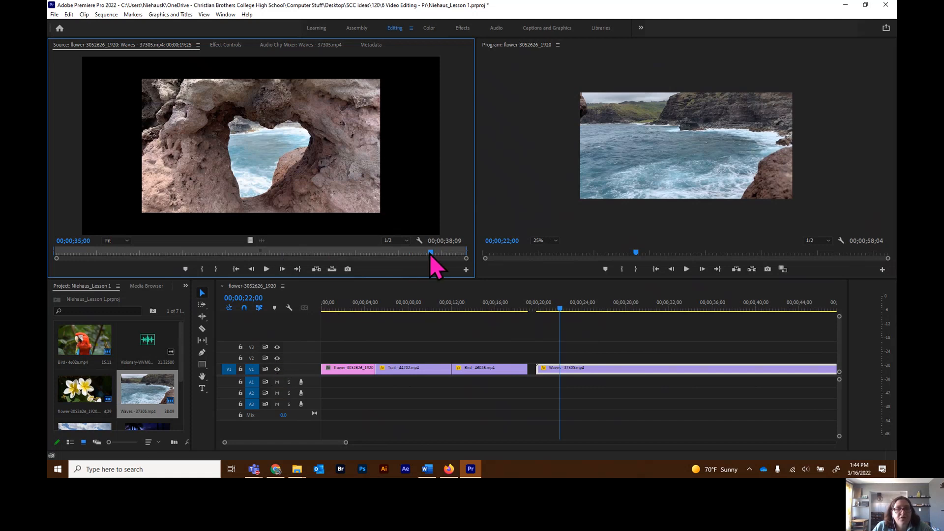
{"action": "left_click", "coordinate": [216, 270]}
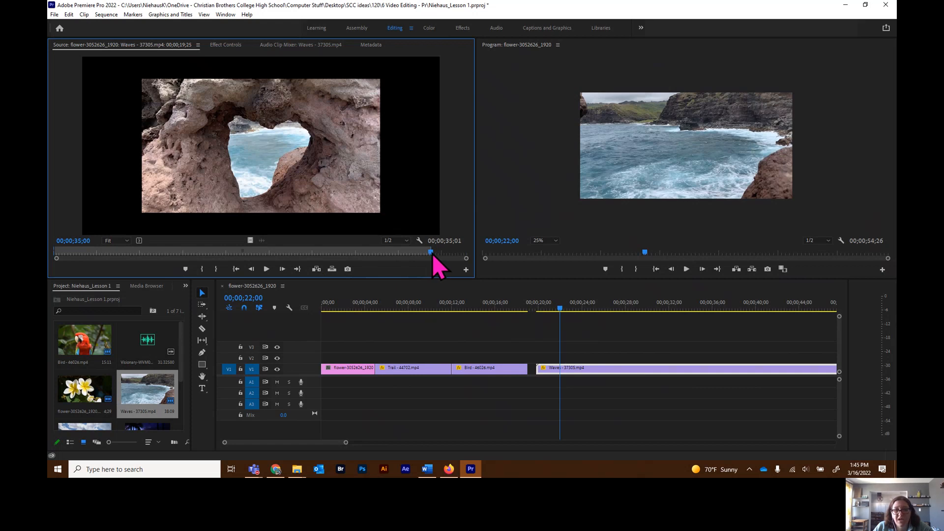
{"action": "left_click_drag", "start_coordinate": [432, 253], "coordinate": [358, 258]}
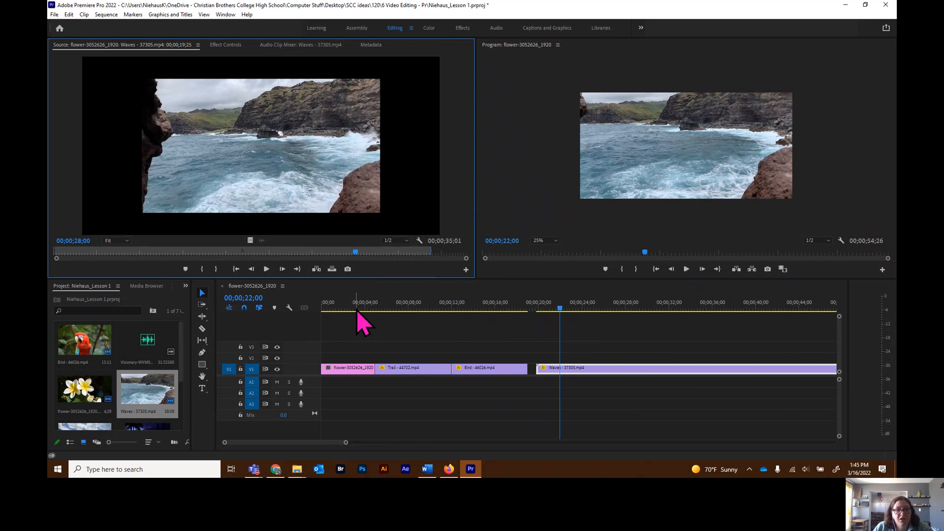
{"action": "left_click", "coordinate": [202, 270]}
{"action": "left_click_drag", "start_coordinate": [356, 256], "coordinate": [390, 253]}
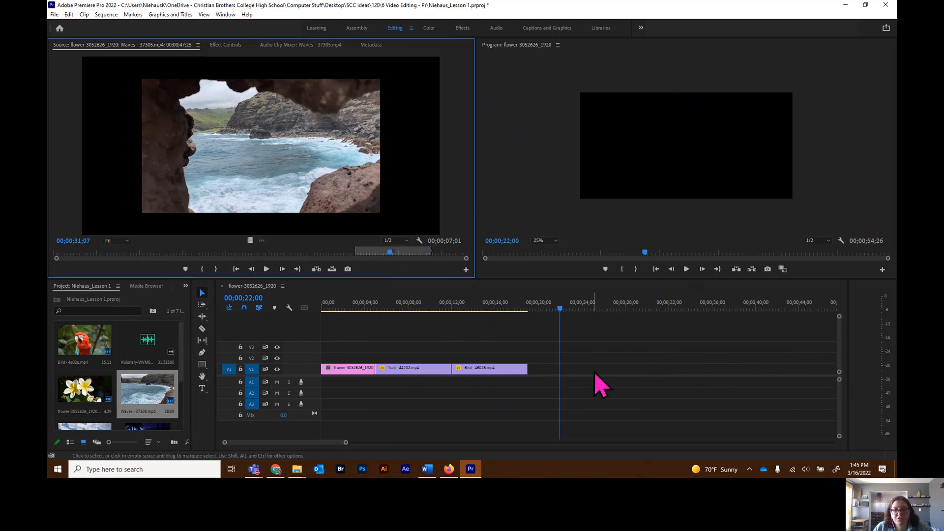
Ripple Delete the gap between the Bird and Waves clips and scrub the sequence back to 00;00;18;04
{"action": "right_click", "coordinate": [545, 369]}
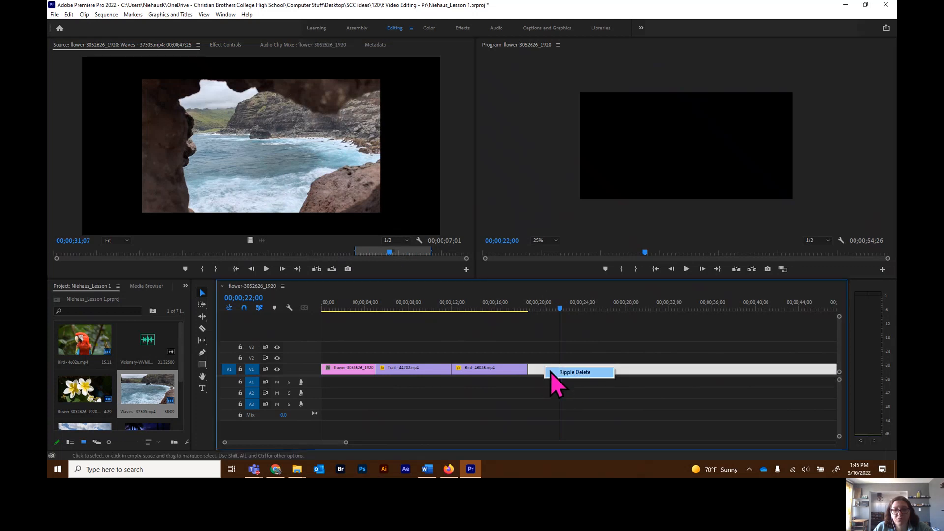
{"action": "left_click", "coordinate": [575, 372]}
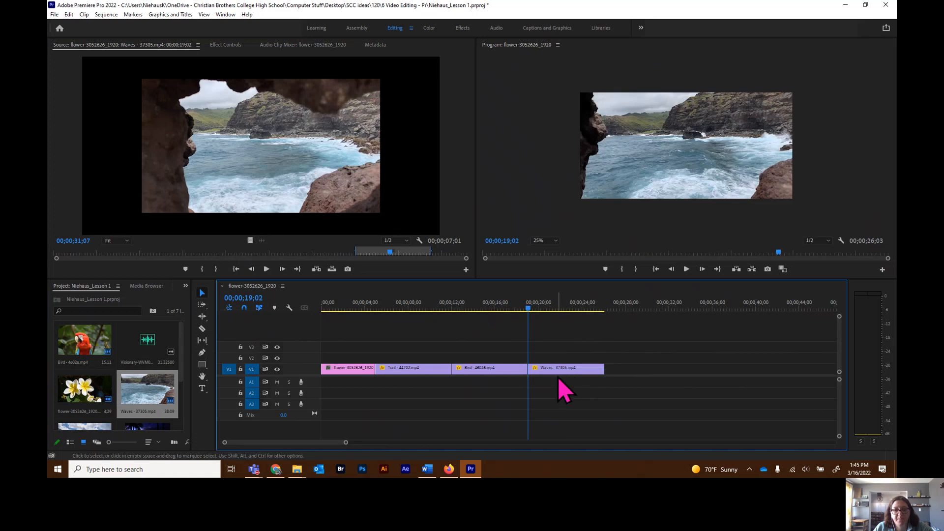
{"action": "mouse_move", "coordinate": [528, 308]}
{"action": "left_mouse_down"}
{"action": "mouse_move", "coordinate": [579, 316]}
{"action": "mouse_move", "coordinate": [520, 319]}
{"action": "left_mouse_up"}
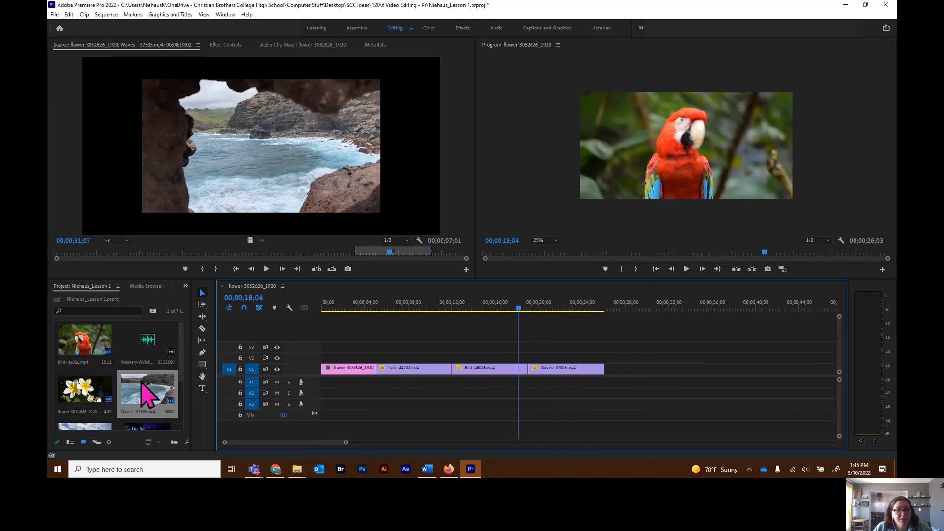
Add the sunrise image to track V1 directly after the Waves clip and scrub the sequence to 00;00;25;01
{"action": "scroll", "coordinate": [145, 378], "scroll_direction": "down", "scroll_amount": 2}
{"action": "scroll", "coordinate": [156, 401], "scroll_direction": "down", "scroll_amount": 1}
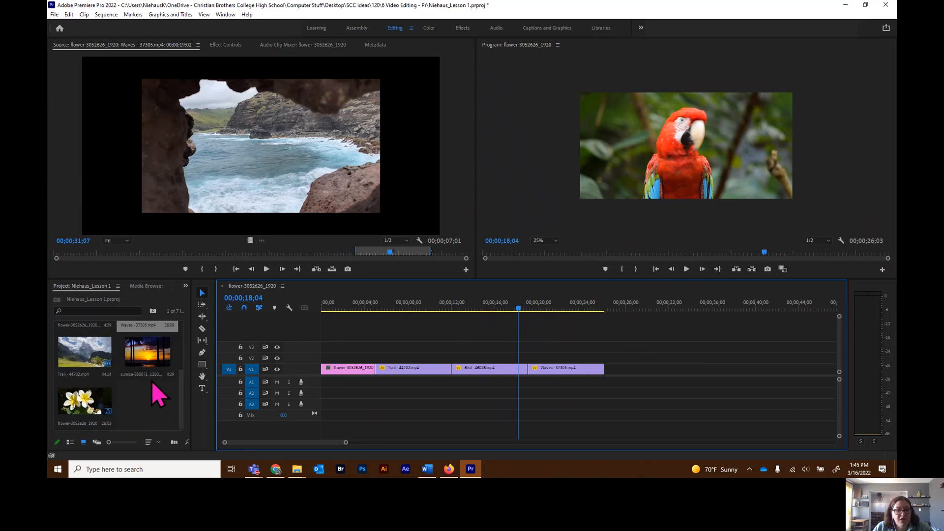
{"action": "left_click", "coordinate": [154, 354]}
{"action": "left_click_drag", "start_coordinate": [155, 354], "coordinate": [610, 373]}
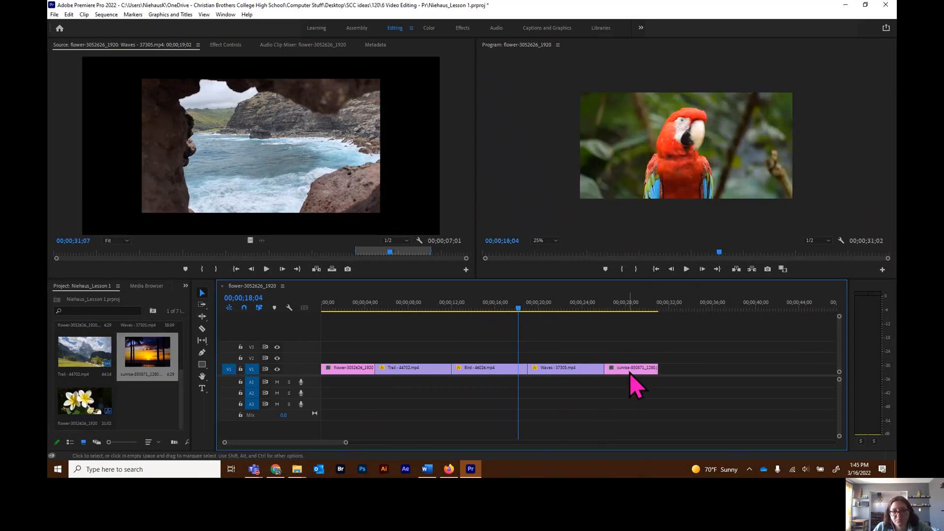
{"action": "left_click_drag", "start_coordinate": [520, 310], "coordinate": [593, 325]}
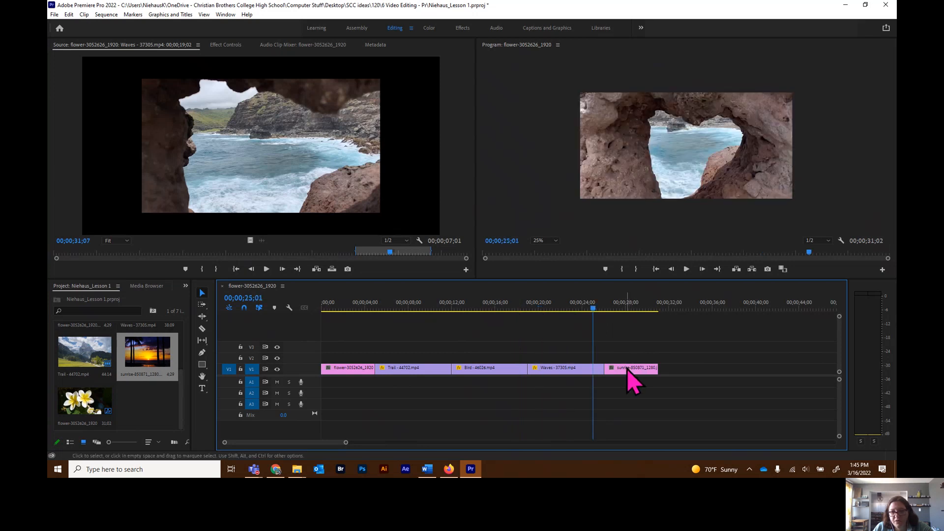
Move the playhead to 00;00;28;06, enlarge the sunrise image past the frame's width and shift it upward so it fills the frame
{"action": "left_click", "coordinate": [628, 372]}
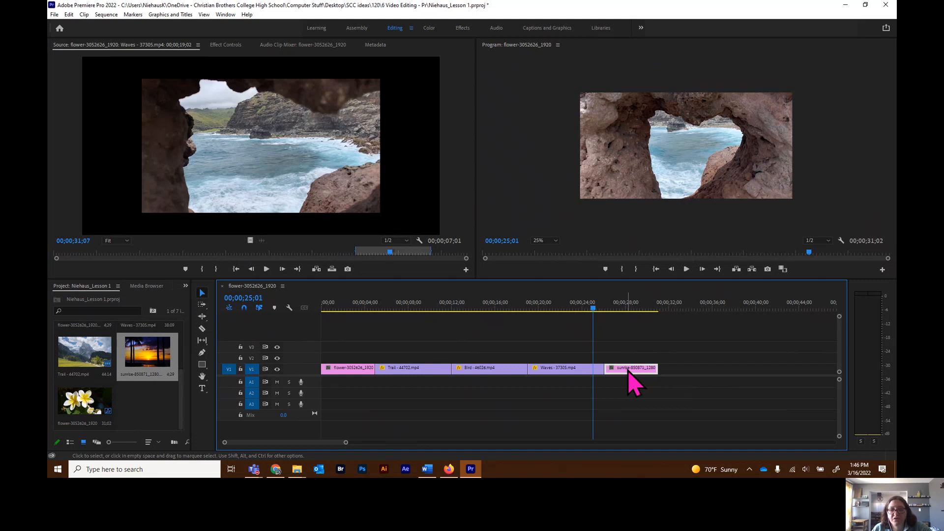
{"action": "left_click_drag", "start_coordinate": [594, 308], "coordinate": [629, 309]}
{"action": "left_click", "coordinate": [634, 172]}
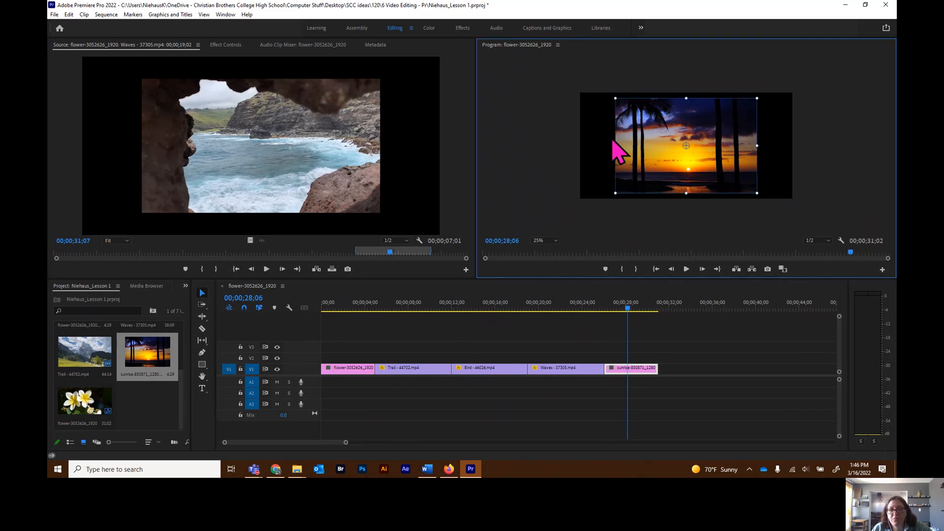
{"action": "left_click_drag", "start_coordinate": [616, 99], "coordinate": [485, 83]}
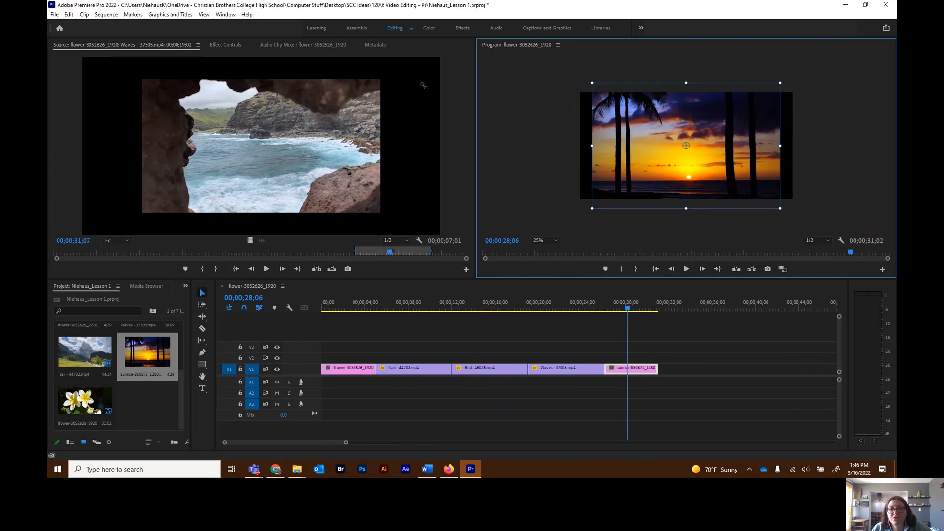
{"action": "left_click_drag", "start_coordinate": [424, 85], "coordinate": [462, 112]}
{"action": "left_click_drag", "start_coordinate": [606, 91], "coordinate": [470, 95]}
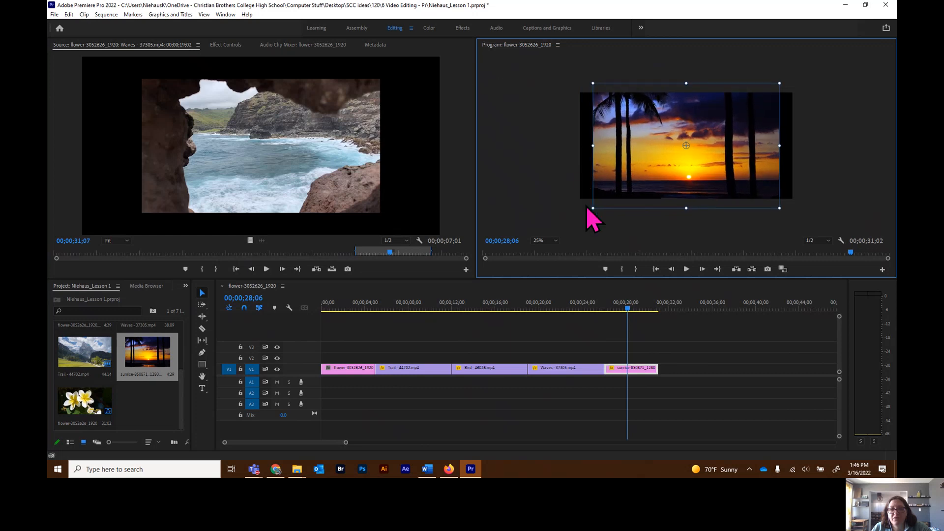
{"action": "mouse_move", "coordinate": [592, 207]}
{"action": "left_mouse_down"}
{"action": "mouse_move", "coordinate": [575, 224]}
{"action": "mouse_move", "coordinate": [601, 218]}
{"action": "left_mouse_up"}
{"action": "left_click_drag", "start_coordinate": [710, 203], "coordinate": [711, 189]}
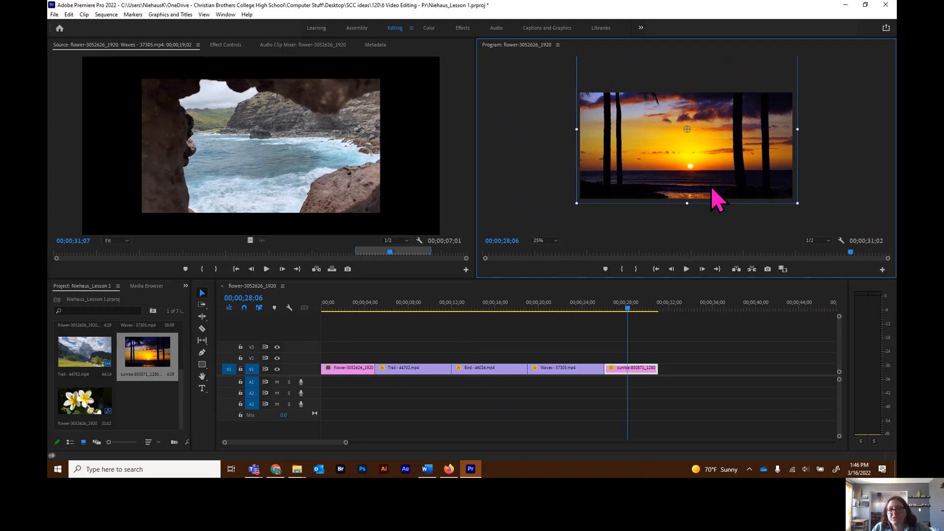
{"action": "left_click", "coordinate": [704, 227]}
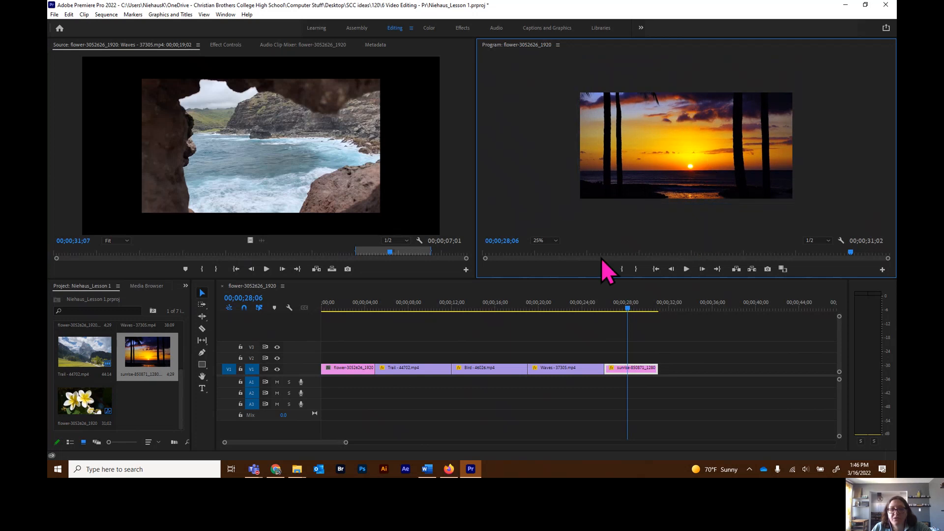
Place the Visionary audio file at the start of track A1 and play the sequence from the beginning to about 00;00;04;09
{"action": "left_click_drag", "start_coordinate": [632, 313], "coordinate": [312, 307]}
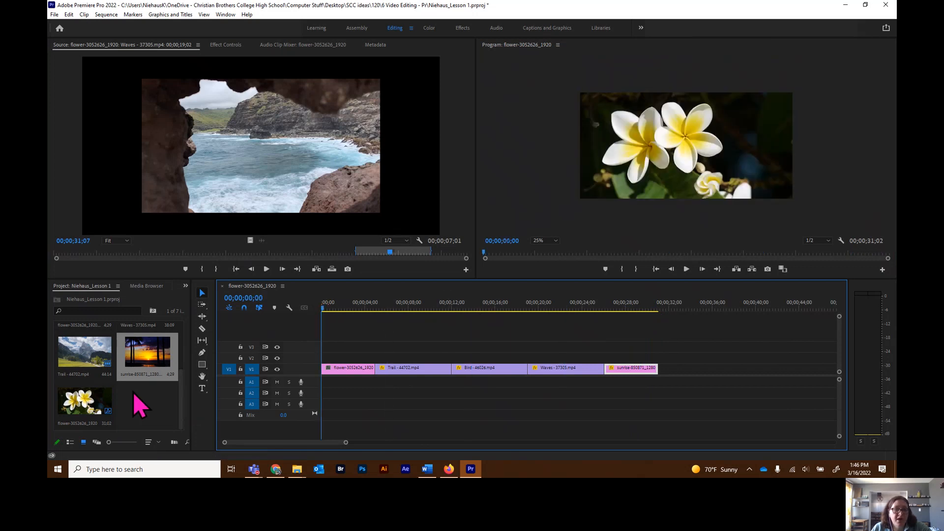
{"action": "scroll", "coordinate": [132, 398], "scroll_direction": "up", "scroll_amount": 3}
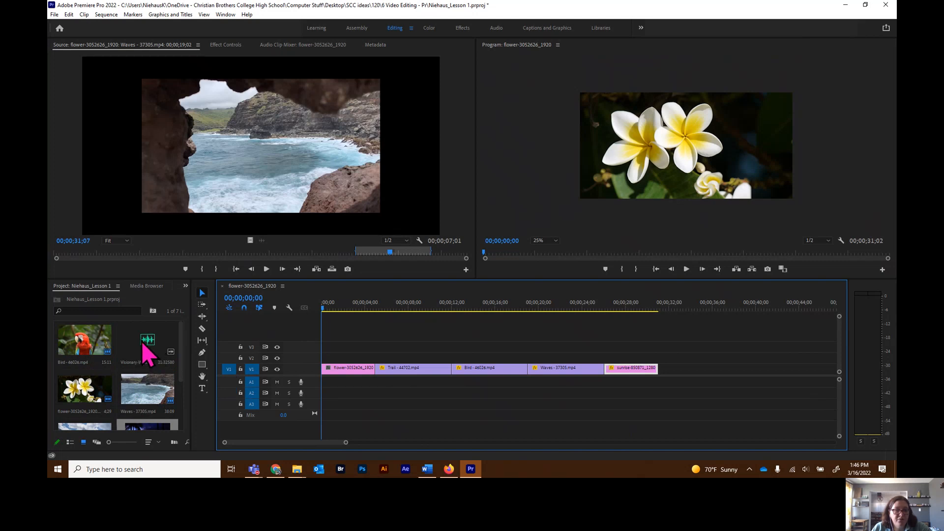
{"action": "left_click_drag", "start_coordinate": [149, 337], "coordinate": [327, 391]}
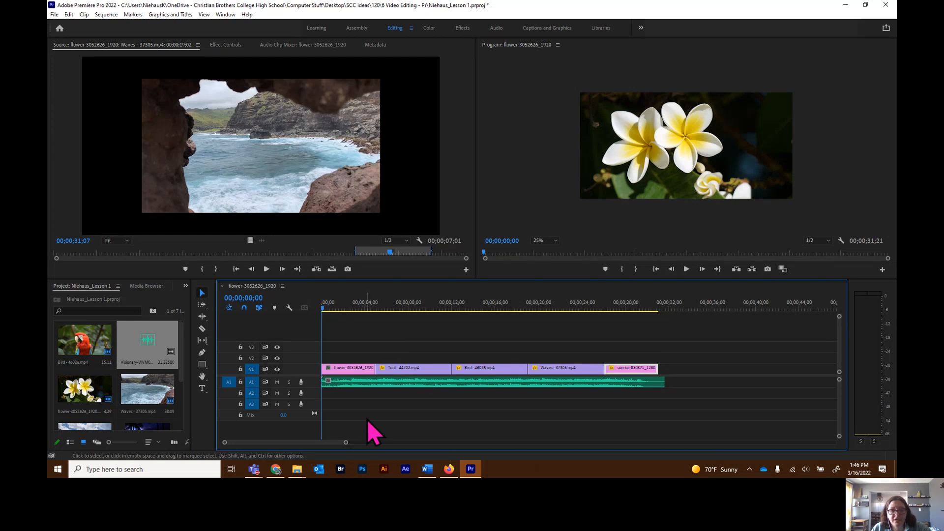
{"action": "key", "text": "space"}
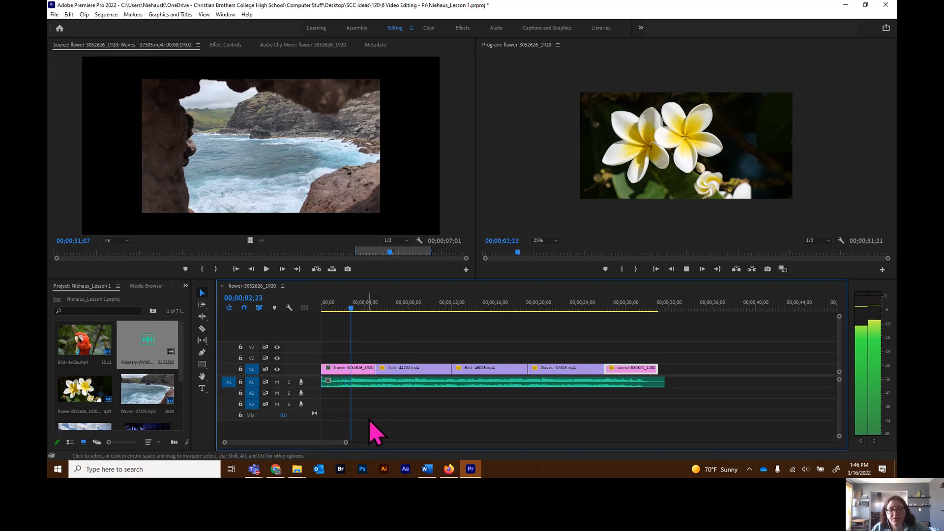
{"action": "key", "text": "space"}
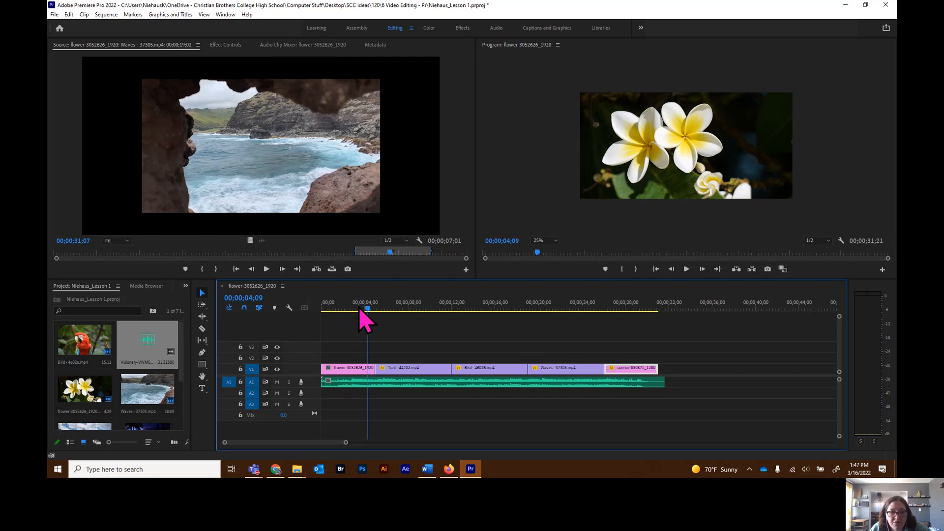
{"action": "left_click_drag", "start_coordinate": [347, 441], "coordinate": [329, 442]}
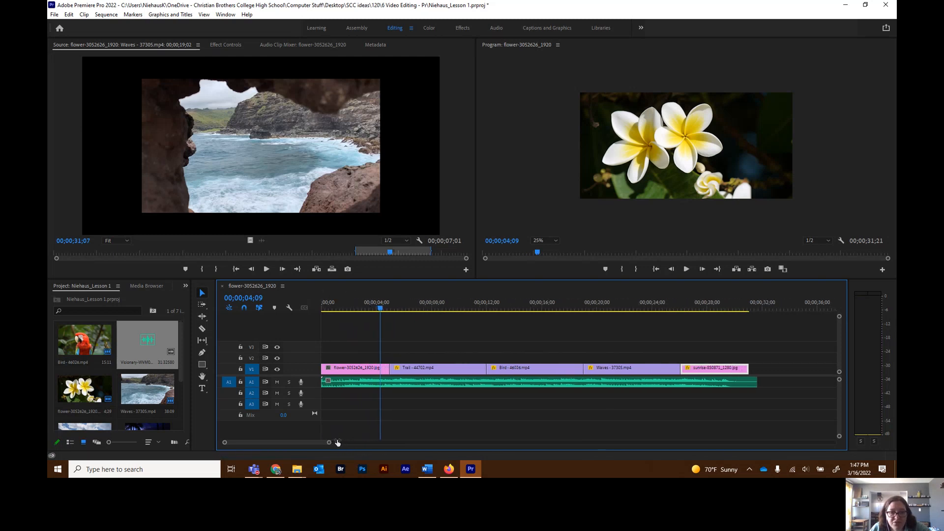
Trim the Visionary audio clip on A1 with an Out point at 00;00;31;01, the end of the sunrise image
{"action": "left_click_drag", "start_coordinate": [378, 309], "coordinate": [751, 325]}
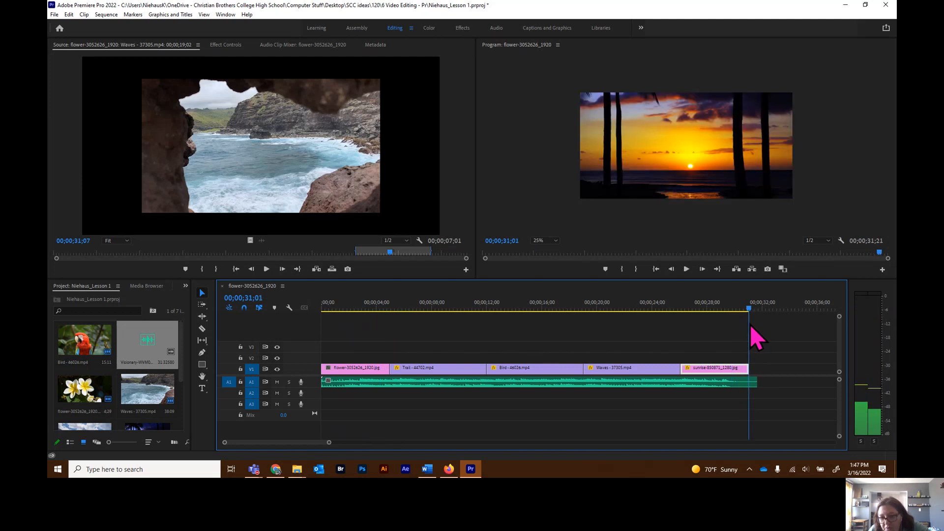
{"action": "double_click", "coordinate": [598, 383]}
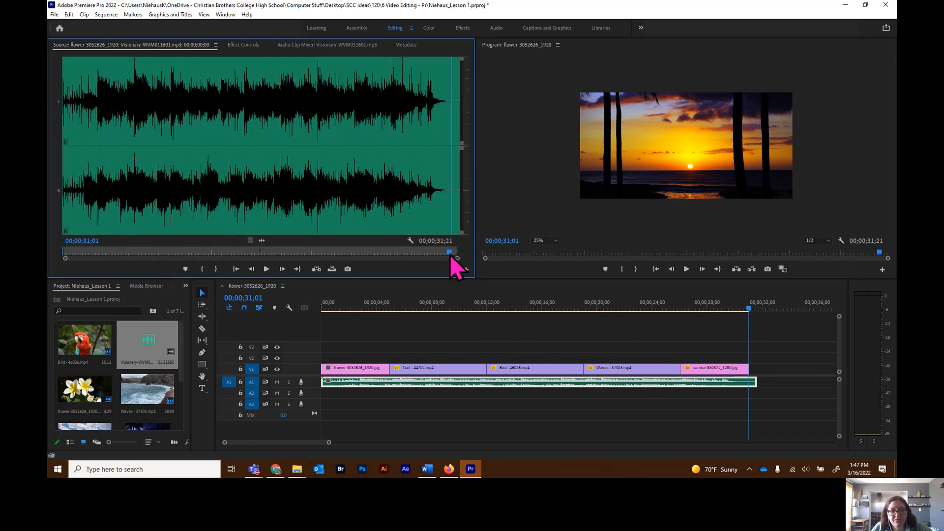
{"action": "left_click", "coordinate": [215, 269]}
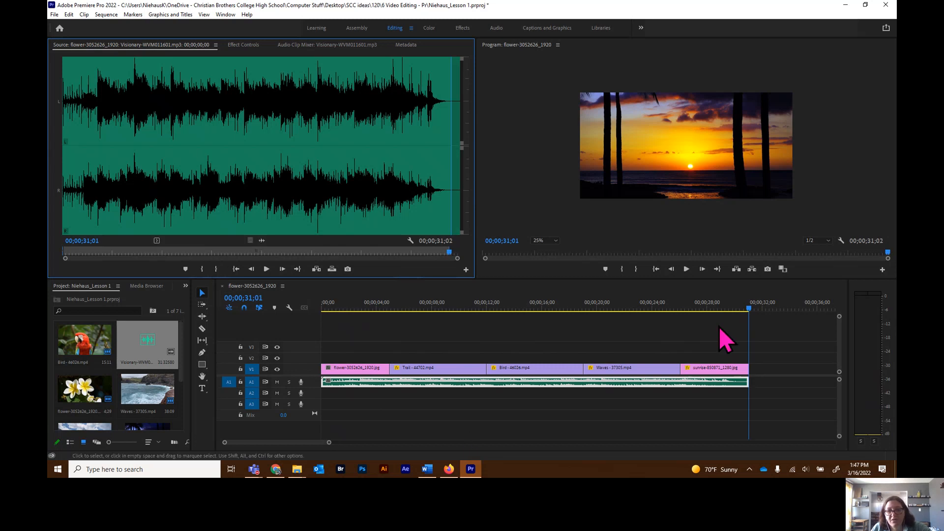
Play back the sequence with the program view zoom set to Fit, and return the playhead to the start
{"action": "left_click_drag", "start_coordinate": [749, 309], "coordinate": [739, 309]}
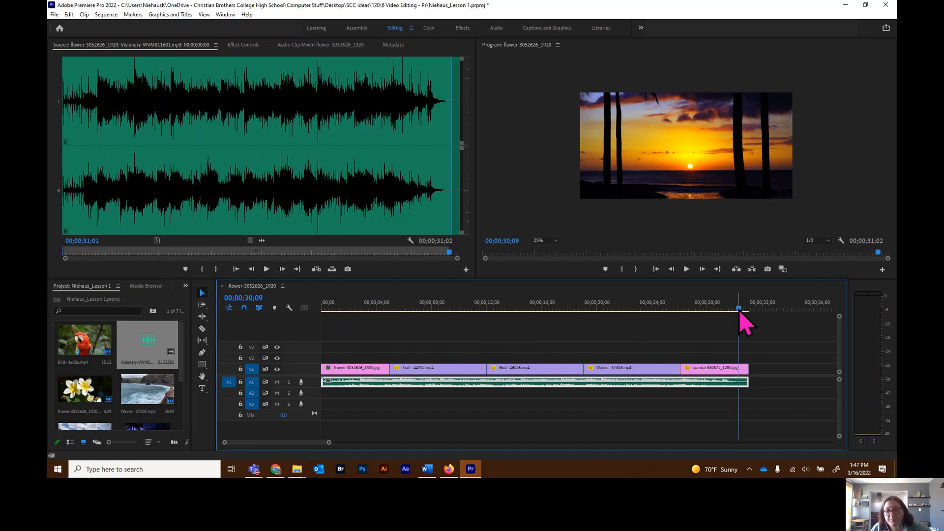
{"action": "key", "text": "space"}
{"action": "key", "text": "space"}
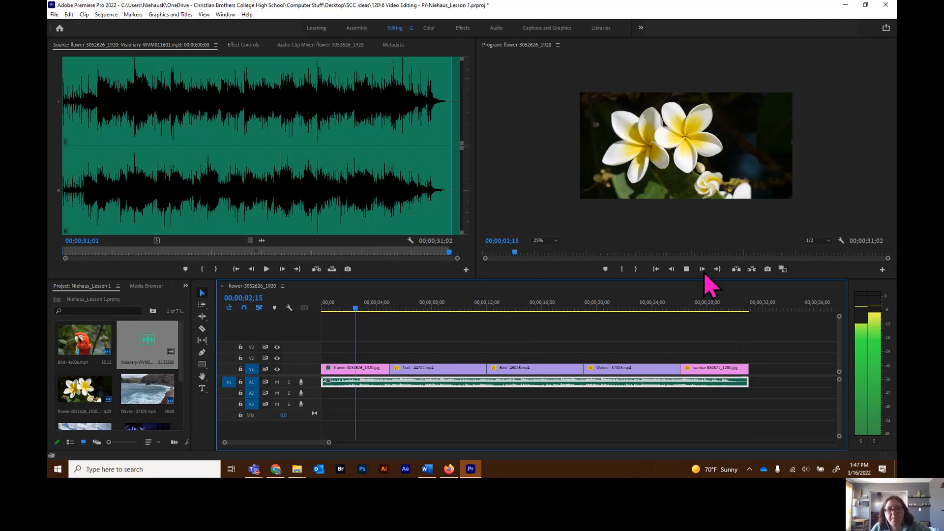
{"action": "left_click", "coordinate": [550, 242]}
{"action": "left_click", "coordinate": [550, 250]}
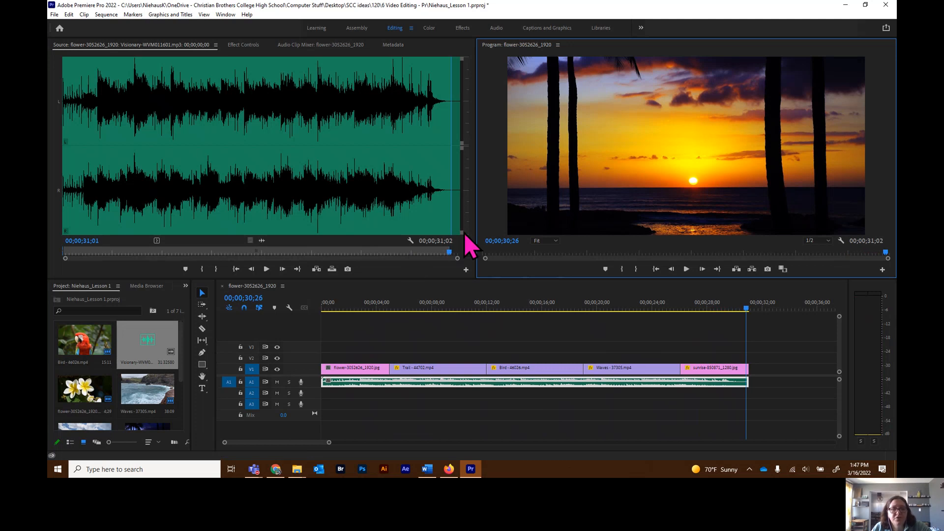
{"action": "key", "text": "Home"}
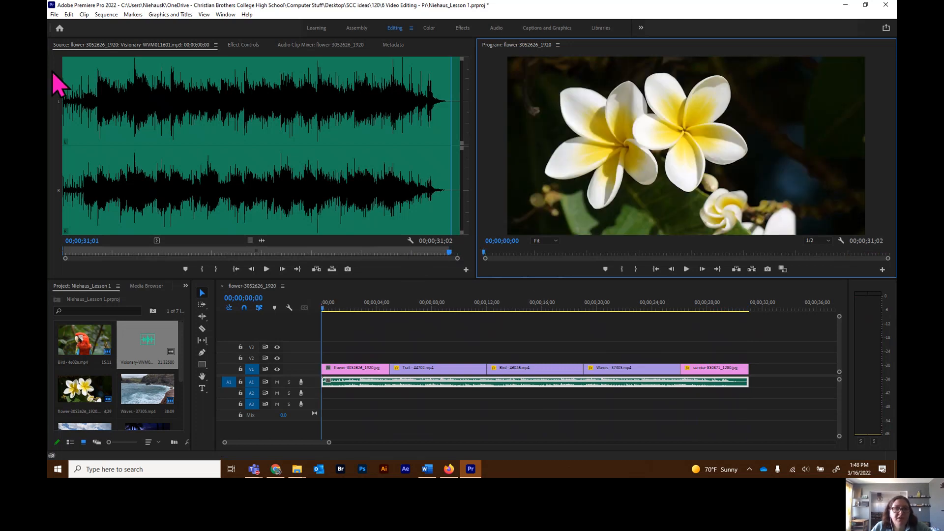
{"action": "left_click", "coordinate": [224, 14]}
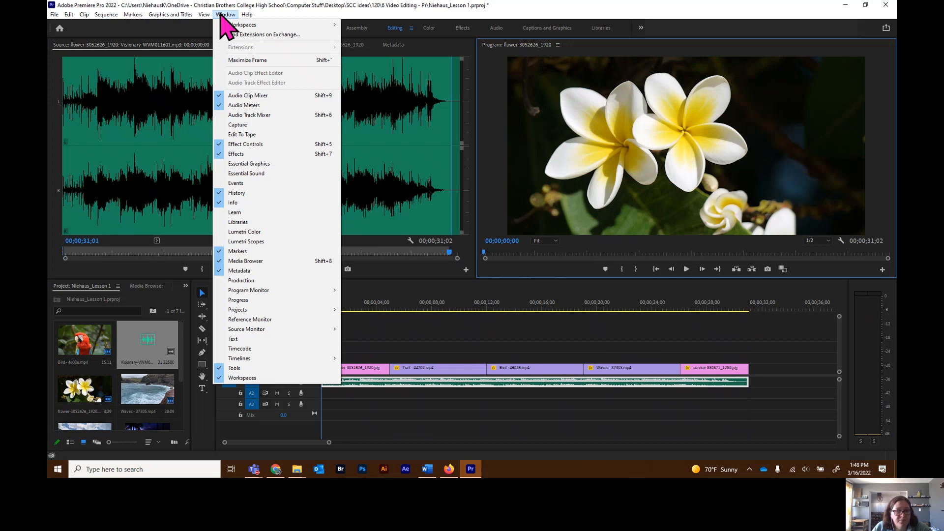
{"action": "left_click", "coordinate": [221, 14]}
{"action": "left_click", "coordinate": [462, 28]}
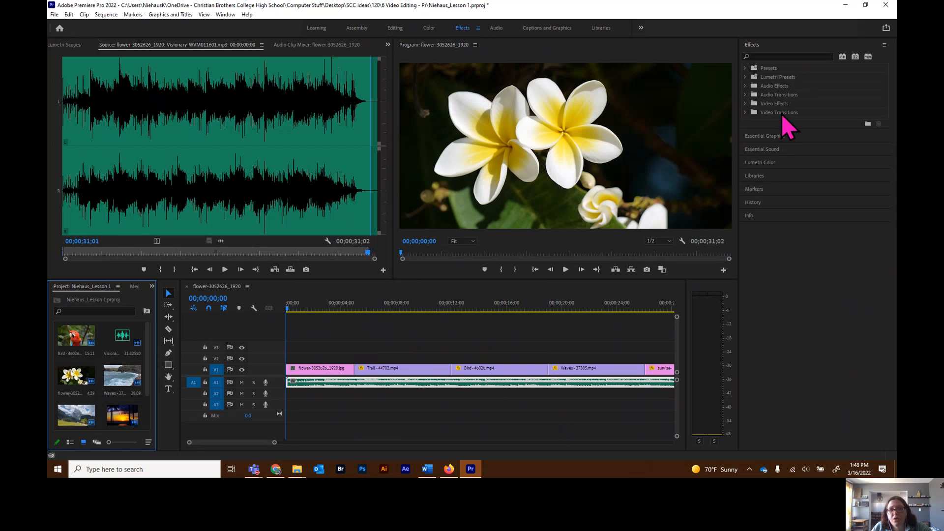
{"action": "left_click", "coordinate": [399, 28]}
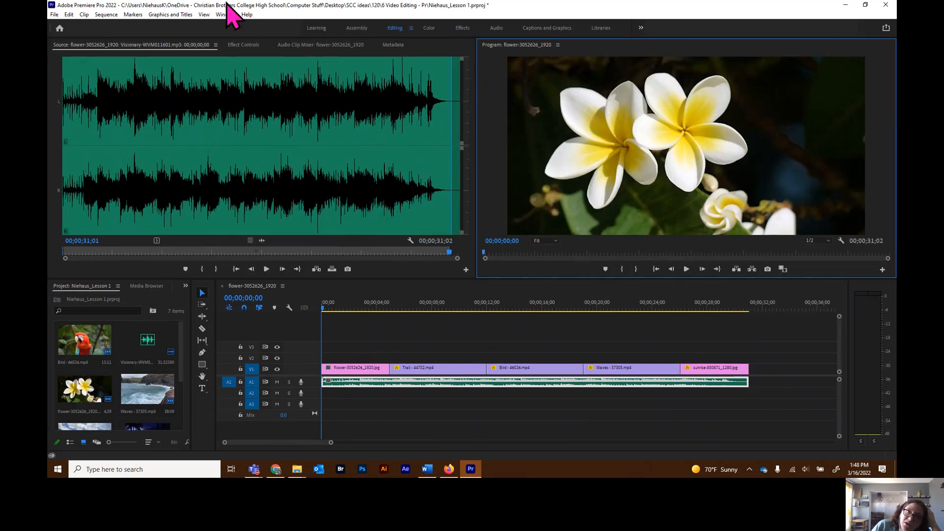
Display the Essential Graphics panel in the Editing workspace
{"action": "left_click", "coordinate": [223, 14]}
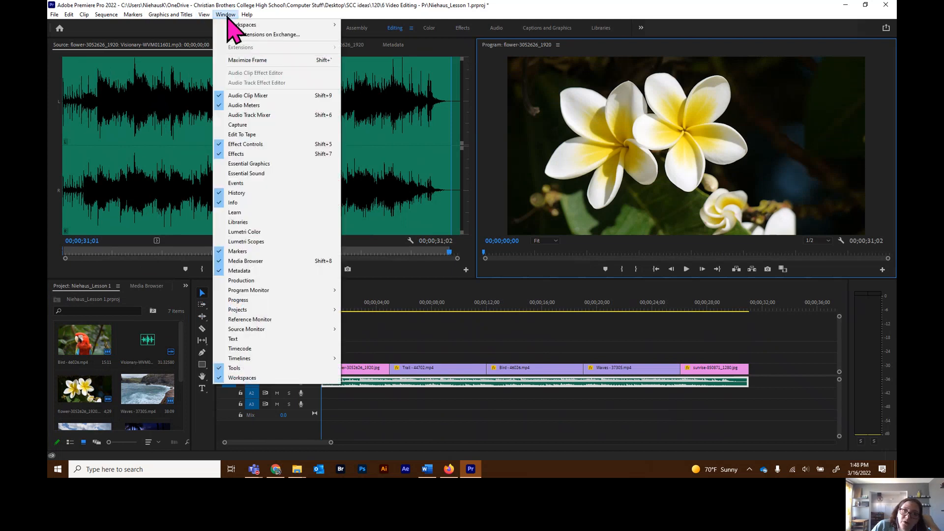
{"action": "left_click", "coordinate": [272, 166]}
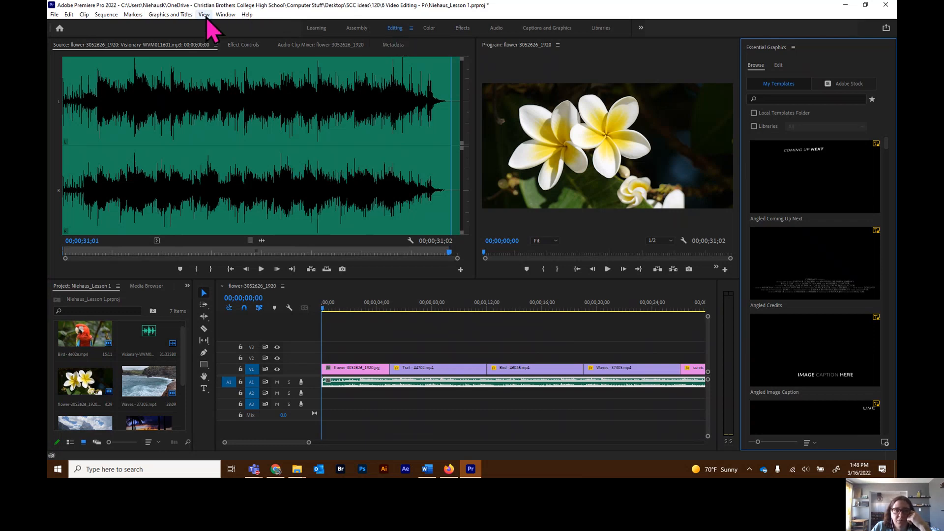
{"action": "left_click", "coordinate": [234, 14]}
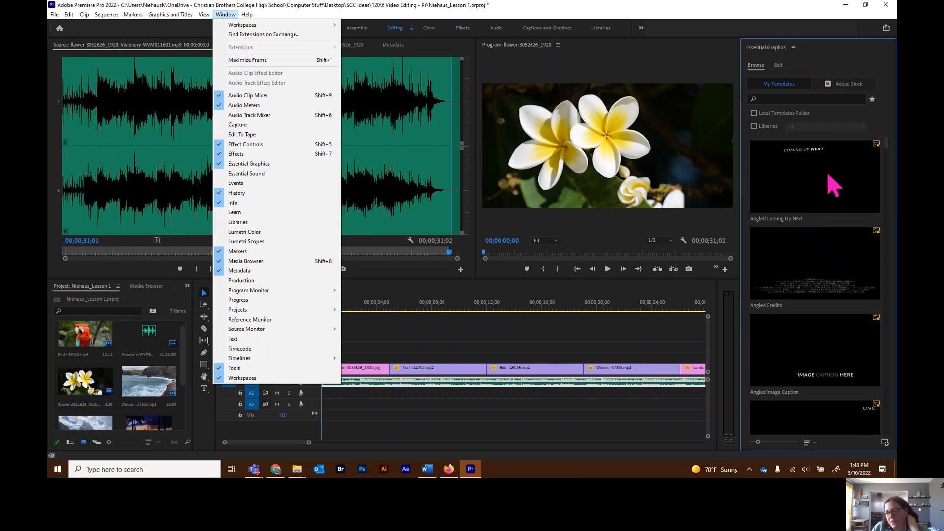
{"action": "left_click", "coordinate": [835, 48]}
Find the Bold Title template and place it on track V2 above the flower image at the sequence start
{"action": "scroll", "coordinate": [816, 188], "scroll_direction": "down", "scroll_amount": 1}
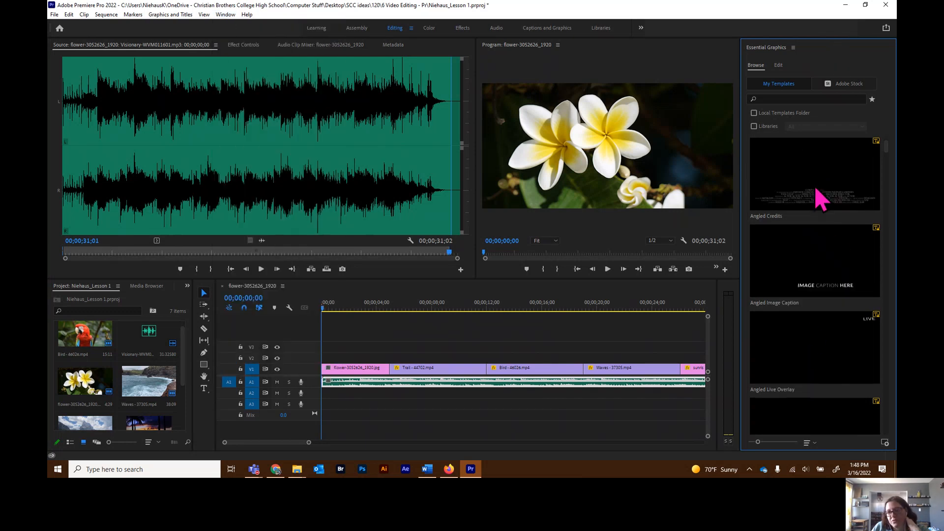
{"action": "scroll", "coordinate": [821, 200], "scroll_direction": "down", "scroll_amount": 3}
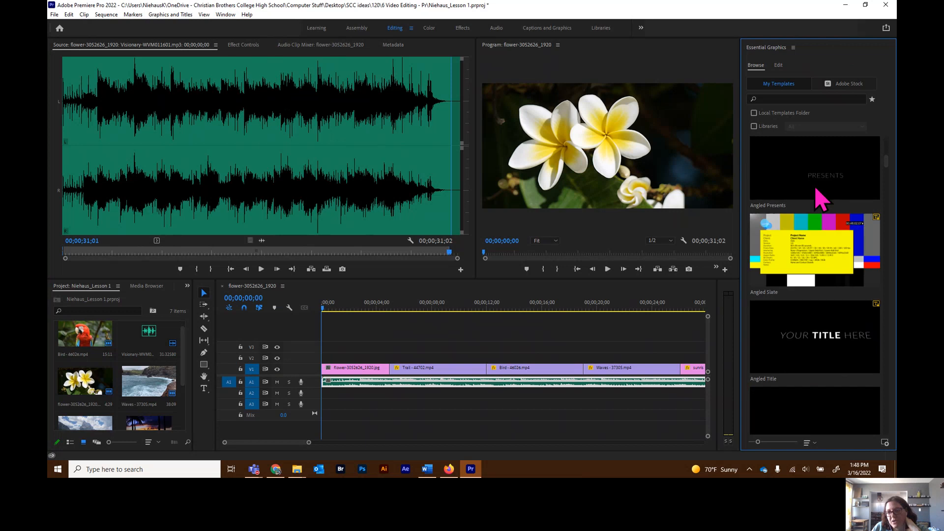
{"action": "scroll", "coordinate": [822, 200], "scroll_direction": "down", "scroll_amount": 3}
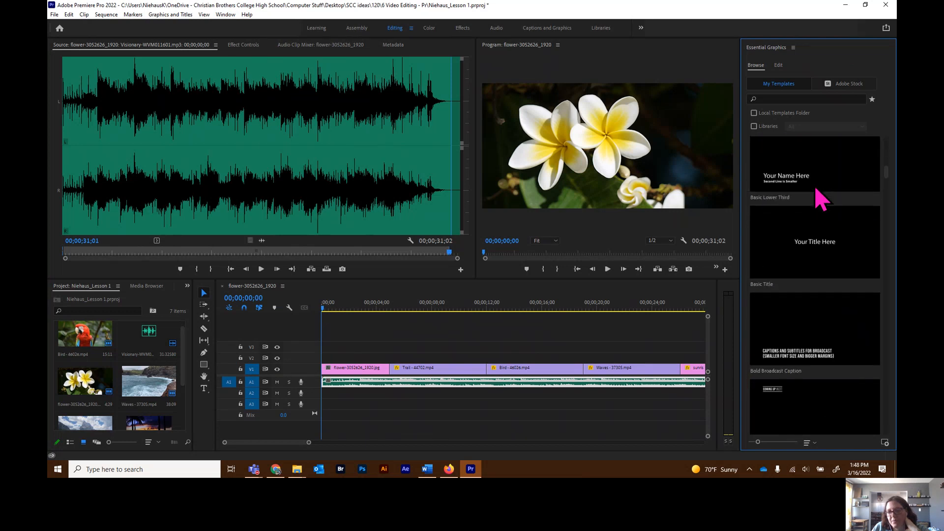
{"action": "scroll", "coordinate": [822, 199], "scroll_direction": "down", "scroll_amount": 4}
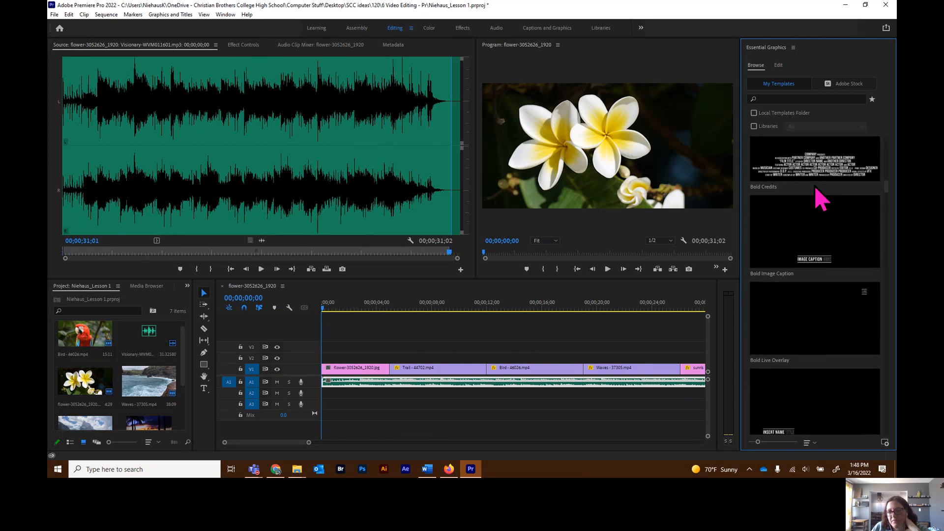
{"action": "scroll", "coordinate": [817, 190], "scroll_direction": "down", "scroll_amount": 4}
{"action": "scroll", "coordinate": [817, 190], "scroll_direction": "up", "scroll_amount": 1}
{"action": "scroll", "coordinate": [835, 241], "scroll_direction": "down", "scroll_amount": 2}
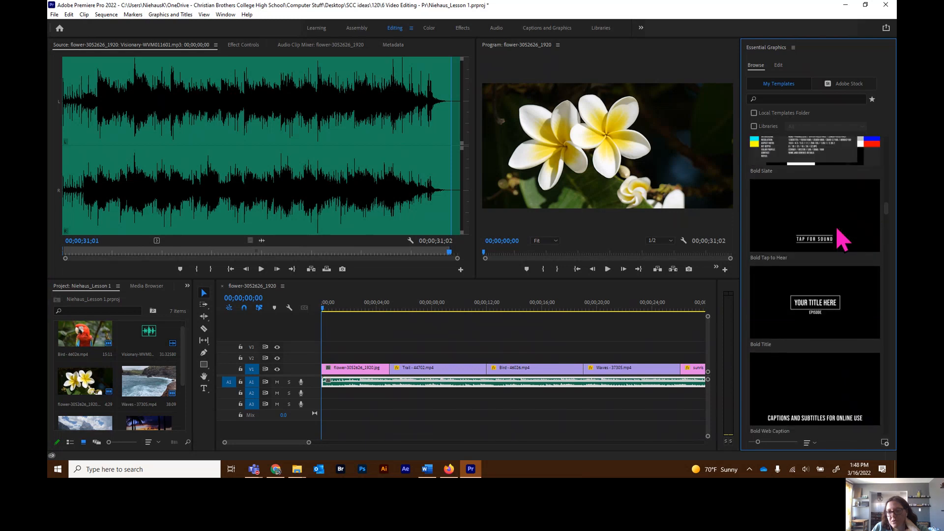
{"action": "left_click", "coordinate": [820, 314]}
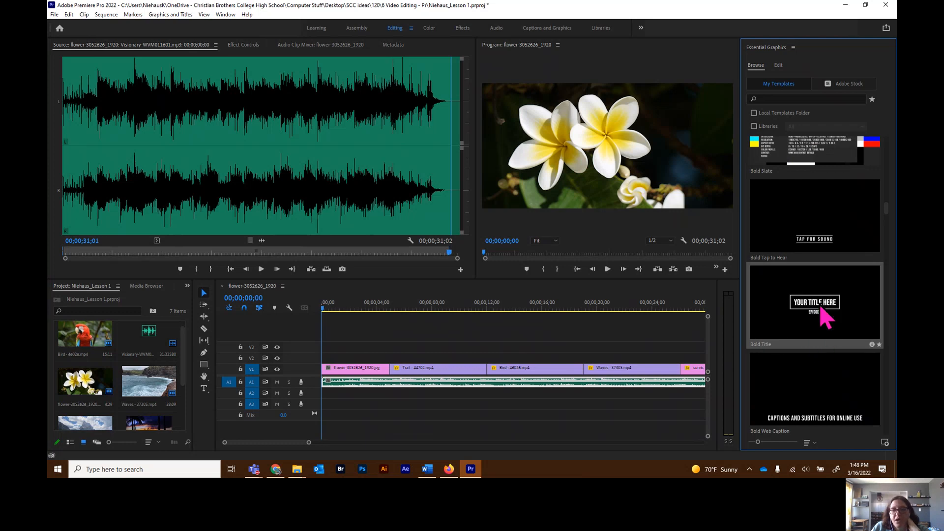
{"action": "left_click_drag", "start_coordinate": [829, 317], "coordinate": [324, 364]}
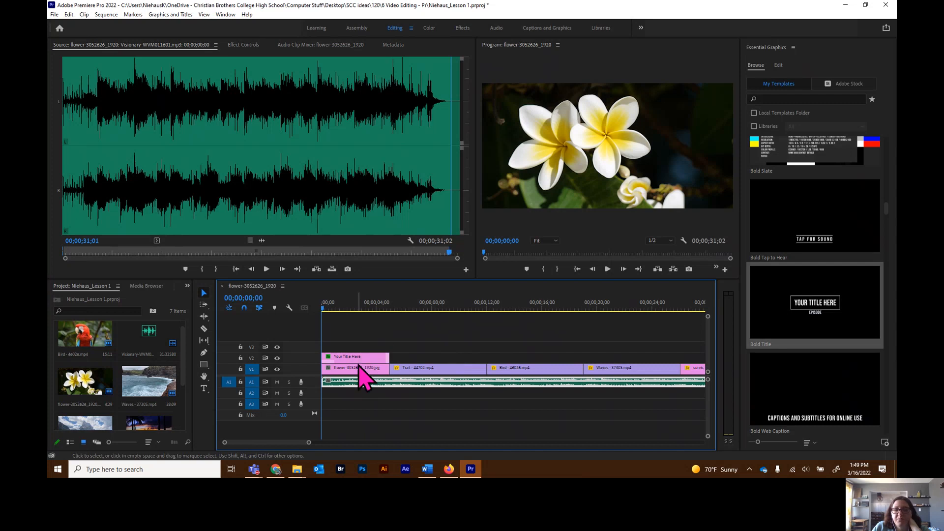
Play the sequence to 00;00;01;04 and replace the title graphic's main text with "Hawaii"
{"action": "key", "text": "space"}
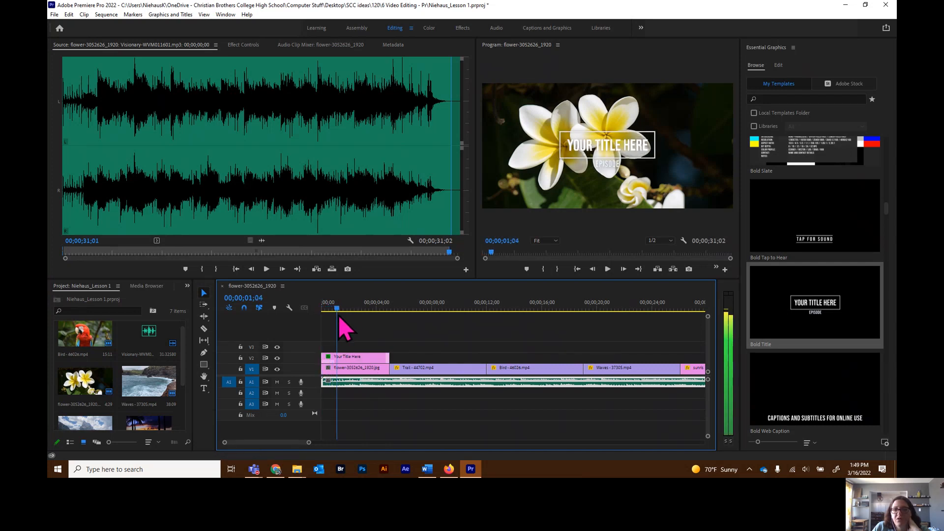
{"action": "key", "text": "space"}
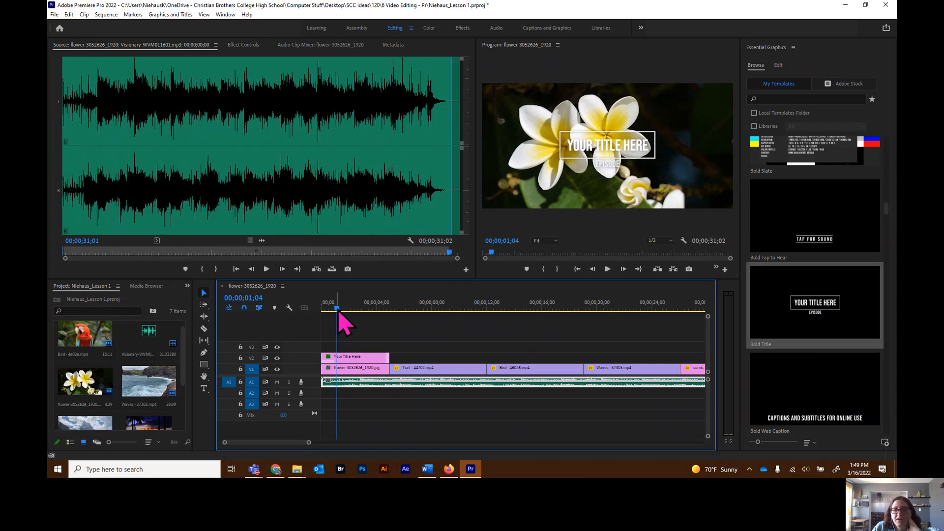
{"action": "left_click", "coordinate": [346, 359]}
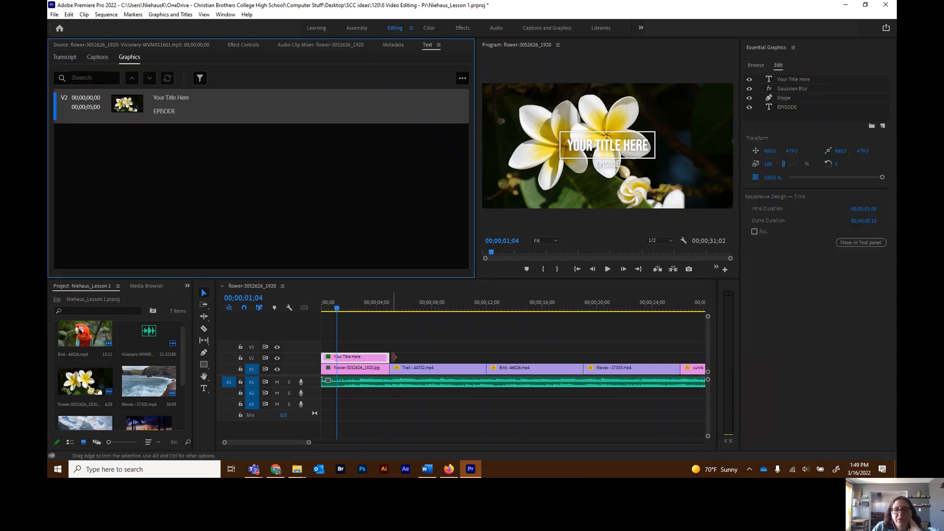
{"action": "double_click", "coordinate": [170, 97]}
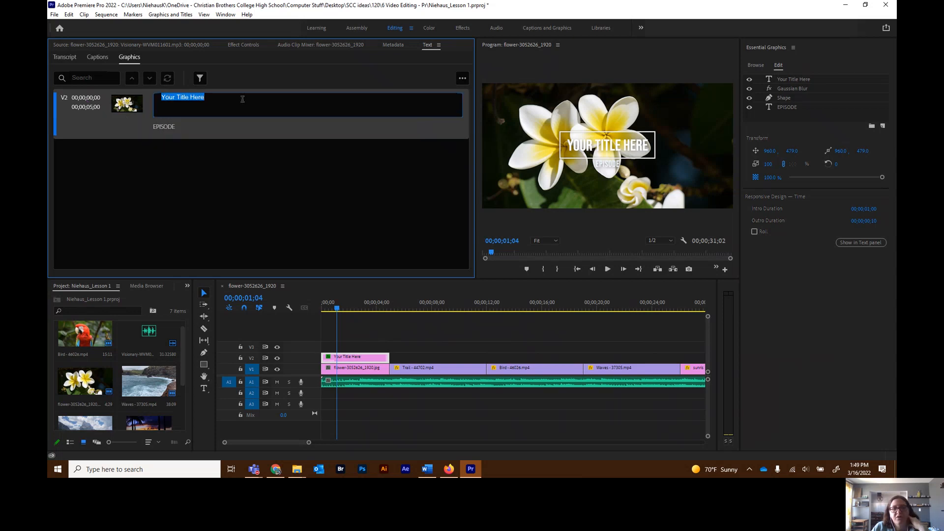
{"action": "type", "text": "Hawaii"}
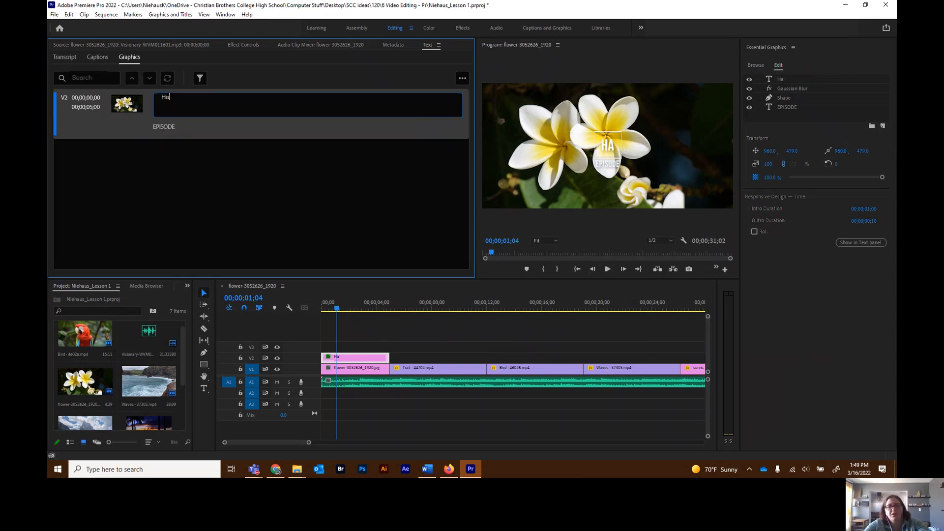
Replace the title graphic's EPISODE subtitle with "Wish you were here"
{"action": "left_click", "coordinate": [163, 130]}
{"action": "double_click", "coordinate": [163, 112]}
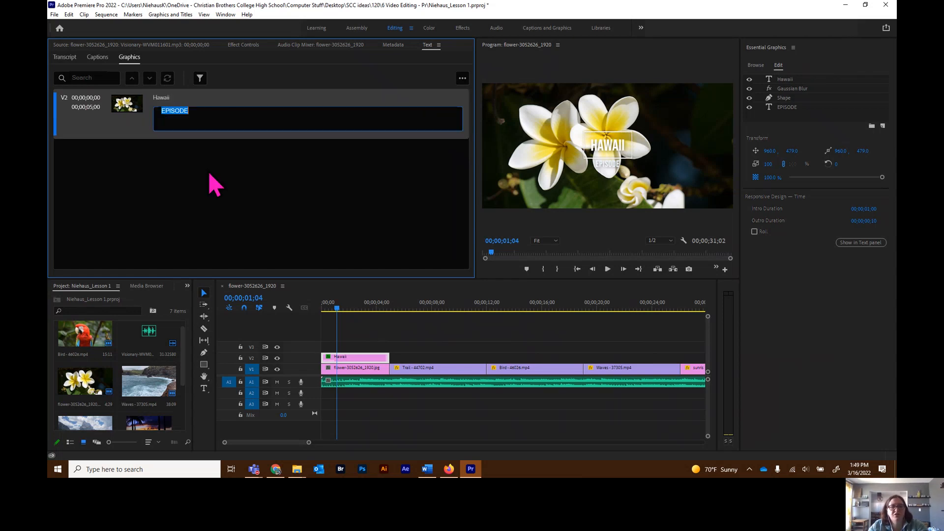
{"action": "type", "text": "Wish"}
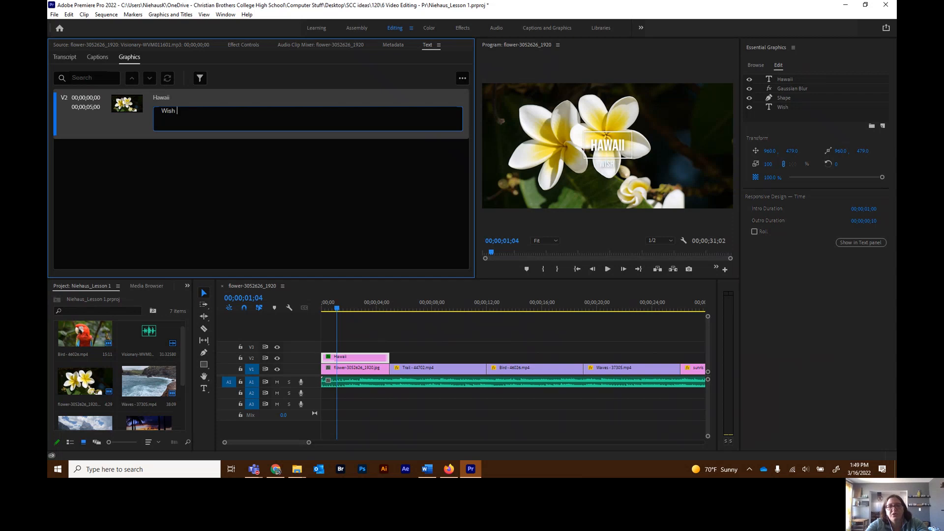
{"action": "type", "text": " you were here"}
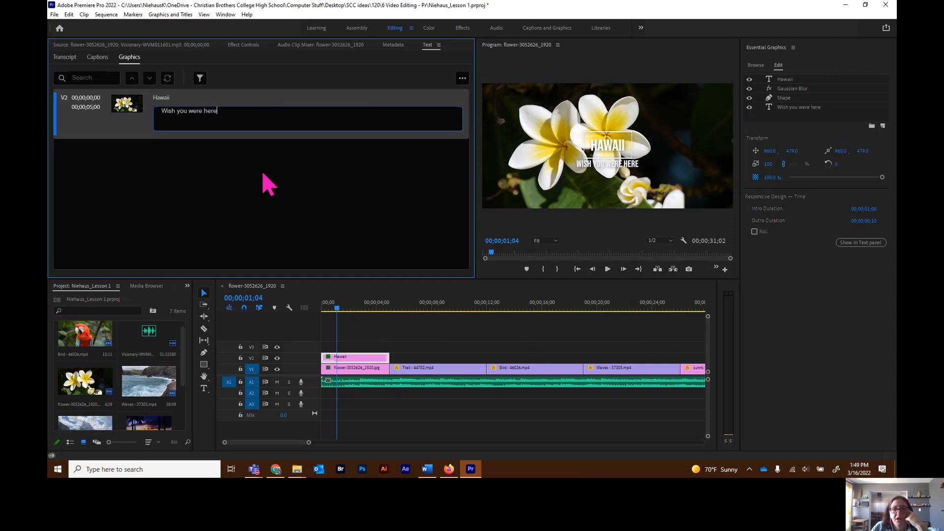
{"action": "left_click", "coordinate": [287, 156]}
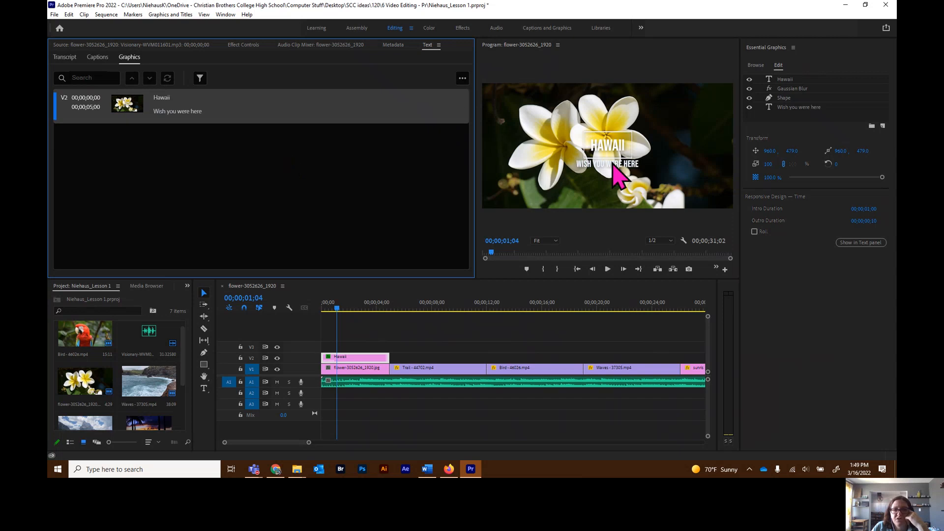
Play the title from the sequence start into the Trail clip and return the playhead to 00;00;00;00
{"action": "left_click_drag", "start_coordinate": [338, 311], "coordinate": [323, 311]}
{"action": "key", "text": "space"}
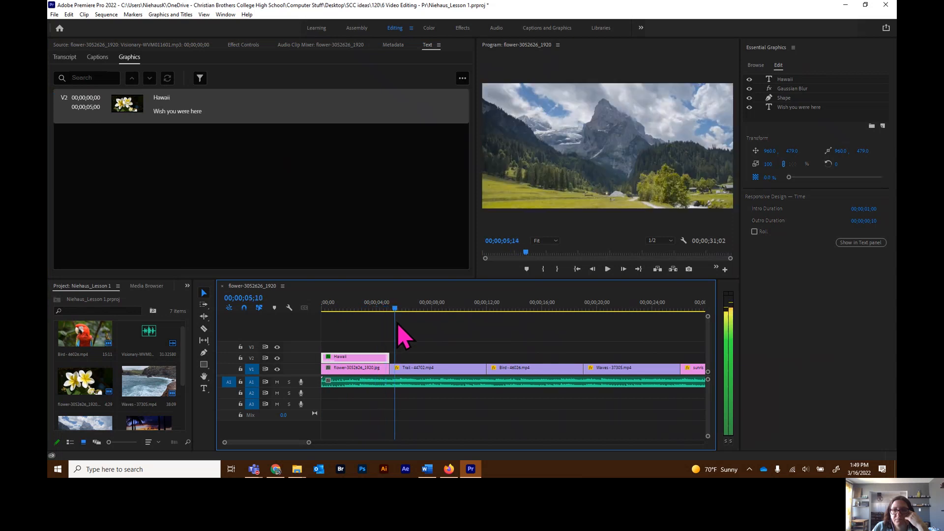
{"action": "key", "text": "space"}
{"action": "key", "text": "Home"}
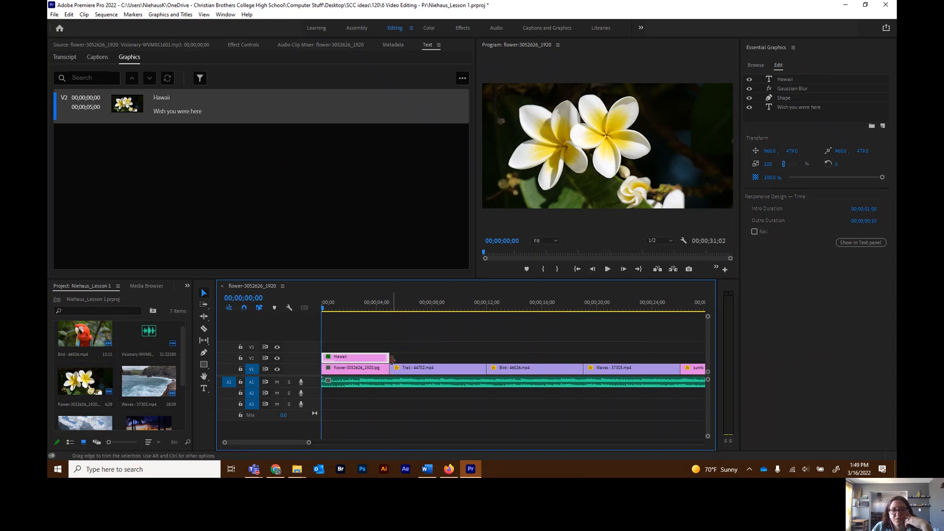
Scrub through the title over the flower image and move the playhead to 00;00;26;12 on the sunrise image
{"action": "left_click_drag", "start_coordinate": [323, 309], "coordinate": [398, 317]}
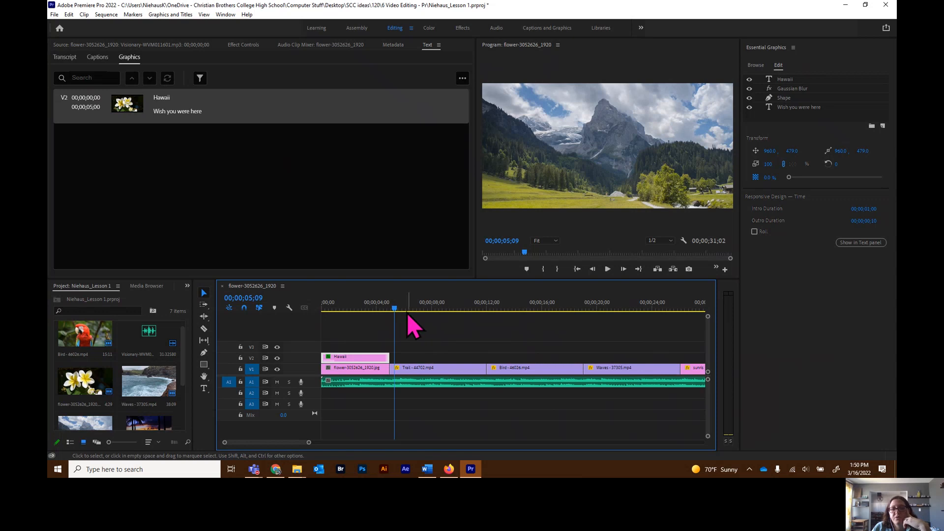
{"action": "left_click_drag", "start_coordinate": [397, 308], "coordinate": [361, 310]}
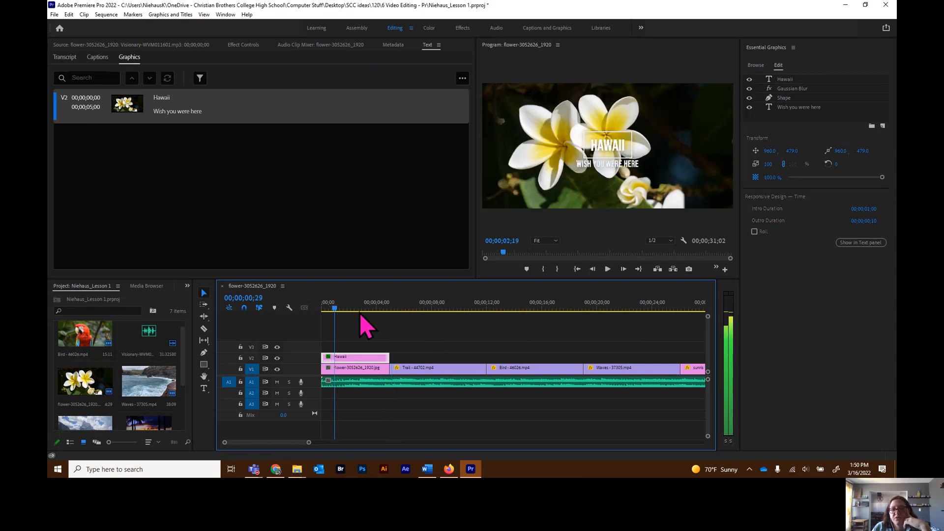
{"action": "left_click", "coordinate": [373, 359]}
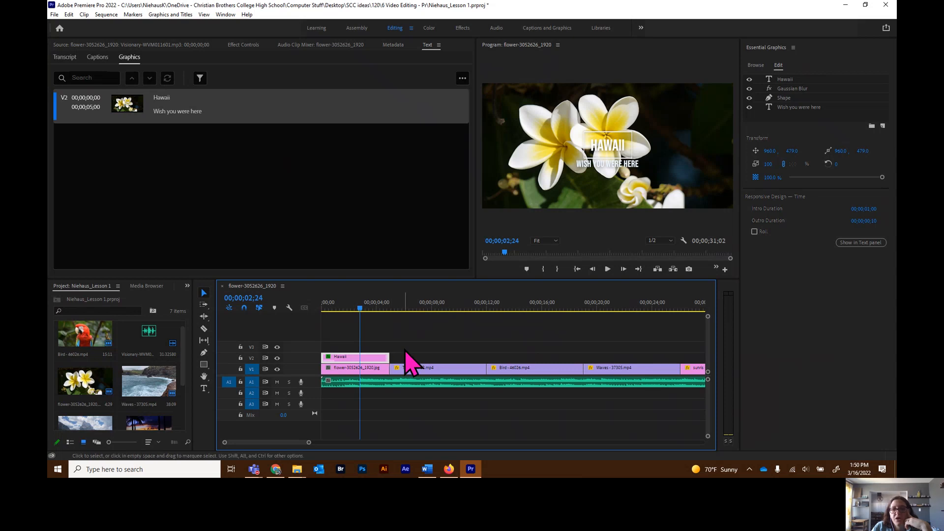
{"action": "left_click_drag", "start_coordinate": [362, 315], "coordinate": [687, 317]}
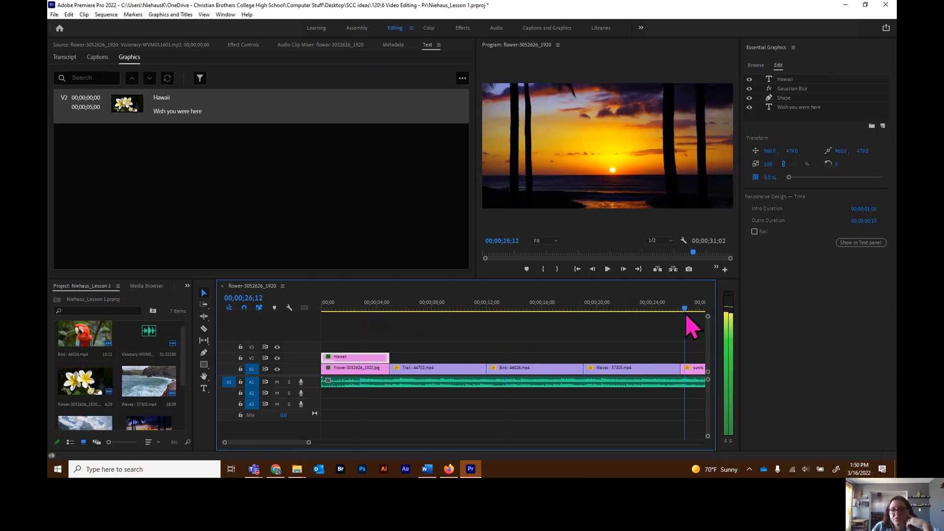
Find the Film Caption template in Essential Graphics and place it on track V2 above the sunrise clip
{"action": "left_click_drag", "start_coordinate": [308, 443], "coordinate": [341, 444]}
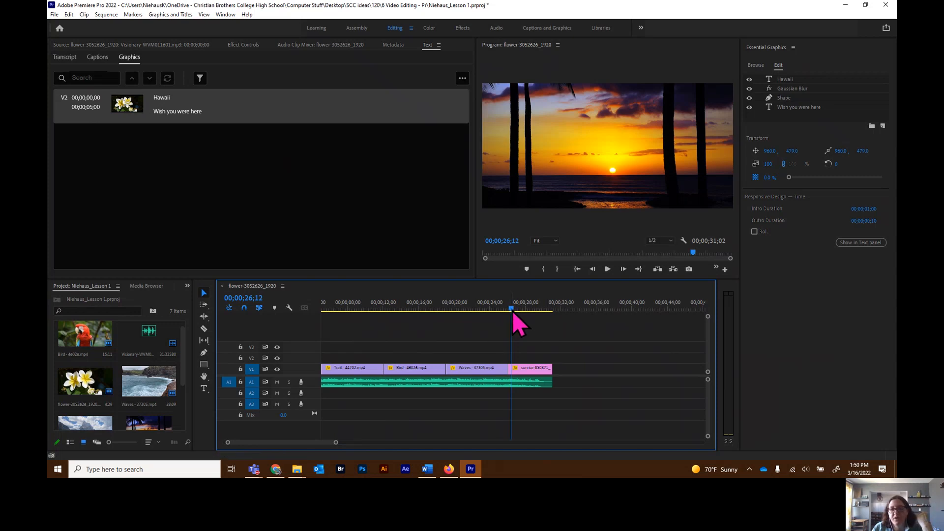
{"action": "left_click", "coordinate": [755, 65]}
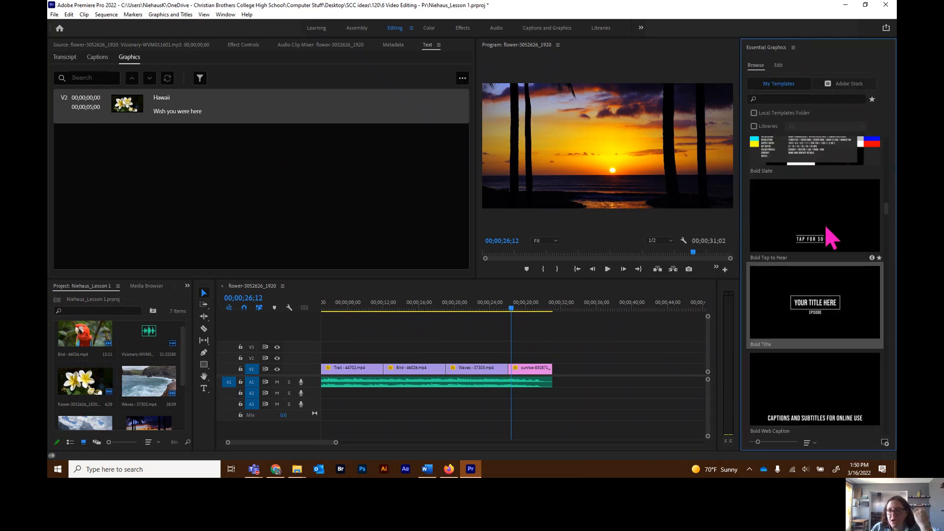
{"action": "scroll", "coordinate": [831, 240], "scroll_direction": "down", "scroll_amount": 5}
{"action": "scroll", "coordinate": [827, 234], "scroll_direction": "down", "scroll_amount": 2}
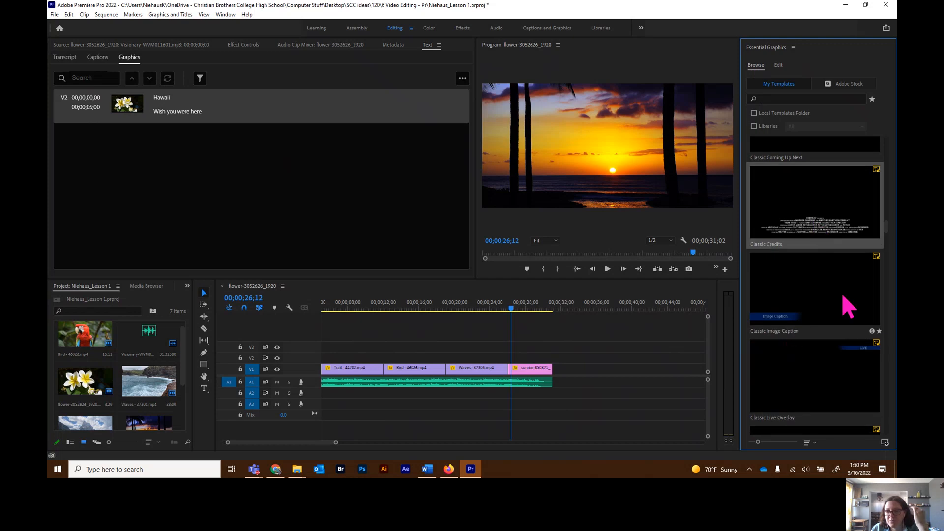
{"action": "scroll", "coordinate": [848, 307], "scroll_direction": "down", "scroll_amount": 2}
{"action": "scroll", "coordinate": [802, 326], "scroll_direction": "down", "scroll_amount": 5}
{"action": "scroll", "coordinate": [807, 338], "scroll_direction": "down", "scroll_amount": 4}
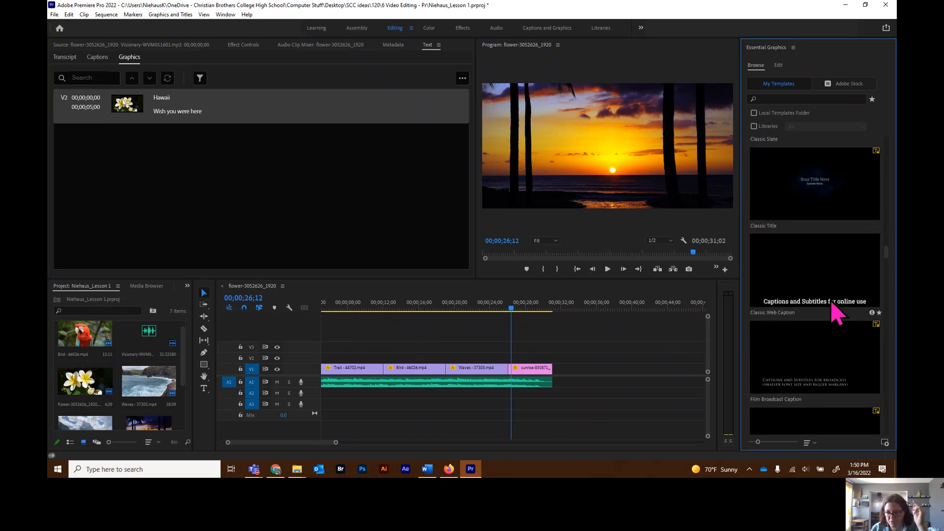
{"action": "scroll", "coordinate": [831, 315], "scroll_direction": "down", "scroll_amount": 2}
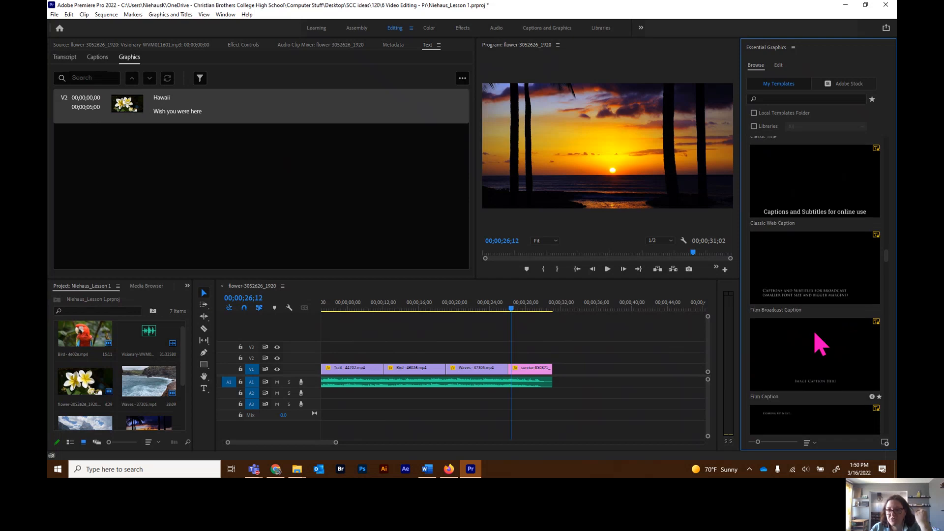
{"action": "scroll", "coordinate": [819, 343], "scroll_direction": "up", "scroll_amount": 5}
{"action": "scroll", "coordinate": [819, 343], "scroll_direction": "down", "scroll_amount": 5}
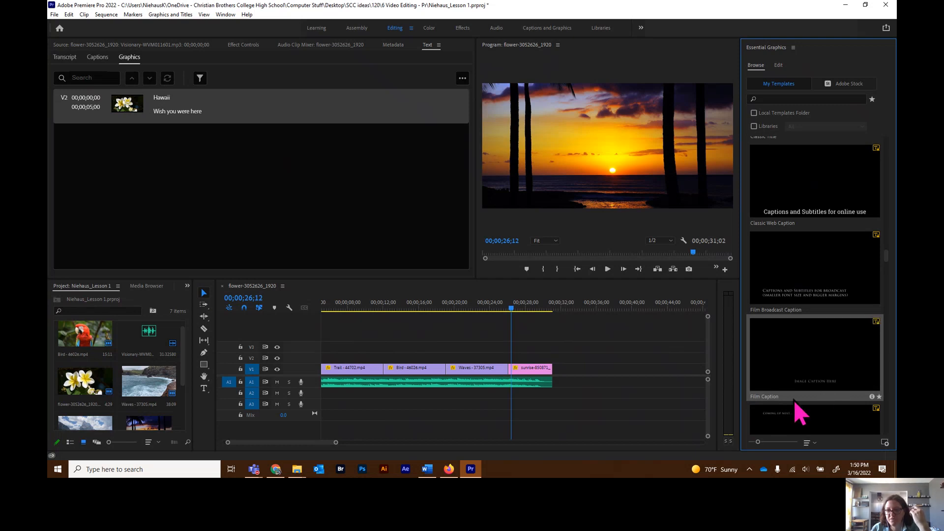
{"action": "left_click_drag", "start_coordinate": [817, 384], "coordinate": [514, 367]}
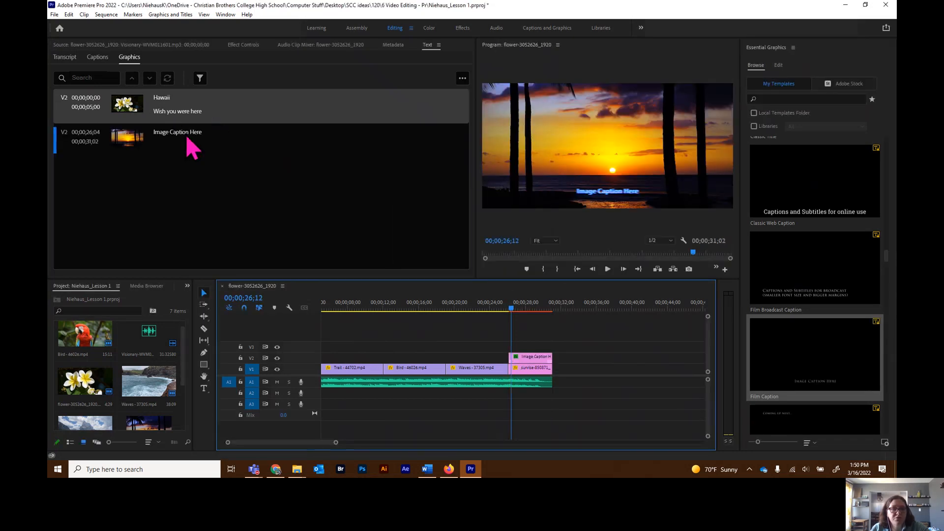
Replace the "Image Caption Here" text of the sunrise caption with the video creator's full name
{"action": "left_click", "coordinate": [184, 133]}
{"action": "double_click", "coordinate": [184, 131]}
{"action": "type", "text": "Kat Niehaus"}
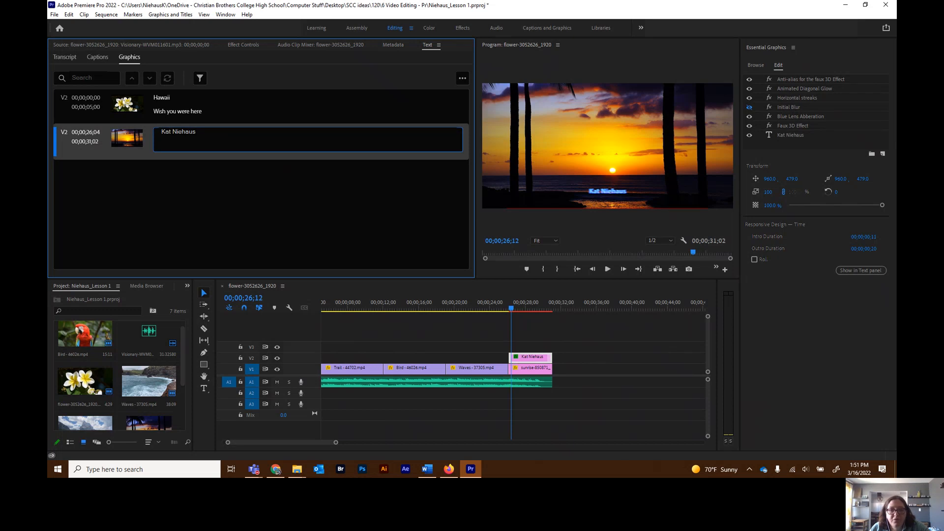
{"action": "left_click", "coordinate": [553, 326]}
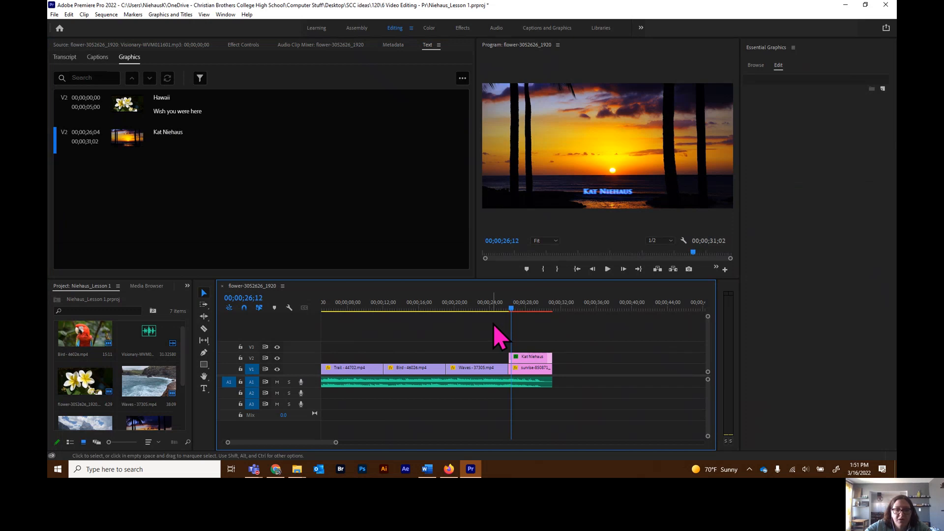
Return the playhead to the sequence start and look through the available Essential Graphics templates
{"action": "key", "text": "Home"}
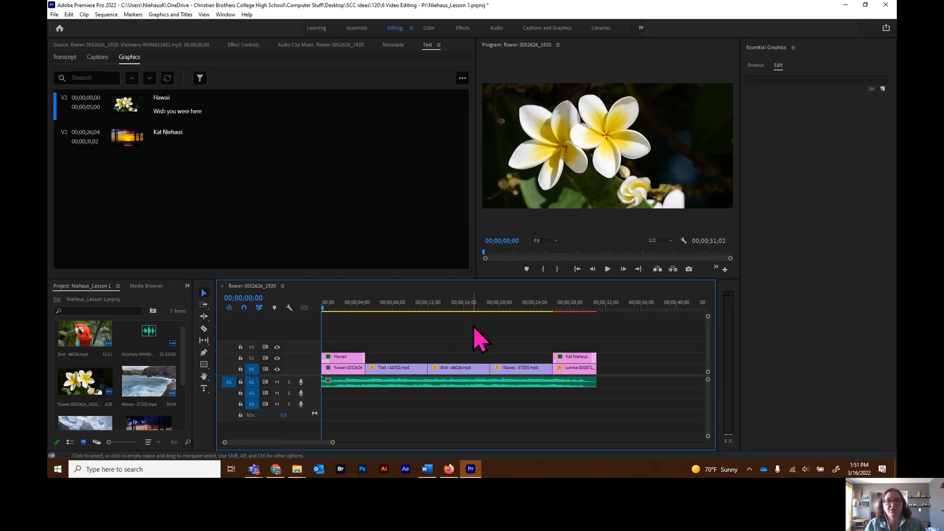
{"action": "left_click", "coordinate": [756, 65]}
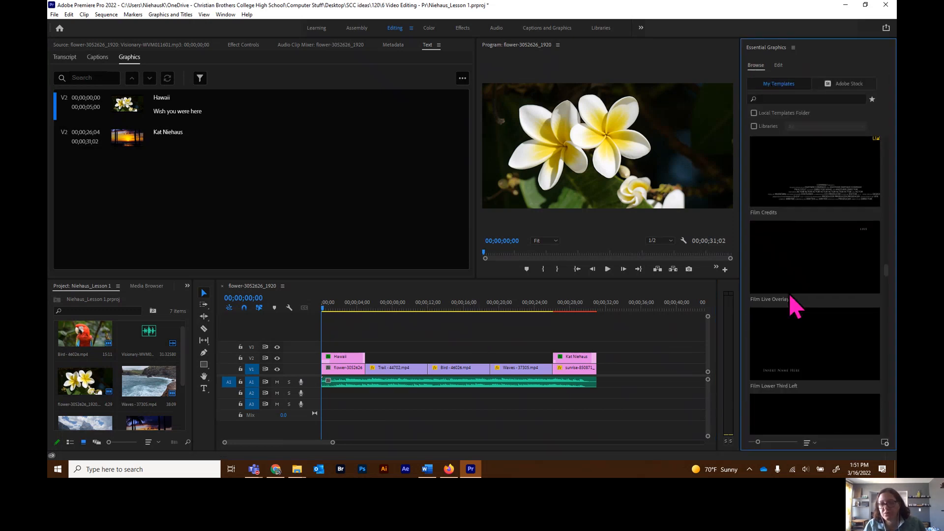
{"action": "scroll", "coordinate": [795, 305], "scroll_direction": "down", "scroll_amount": 3}
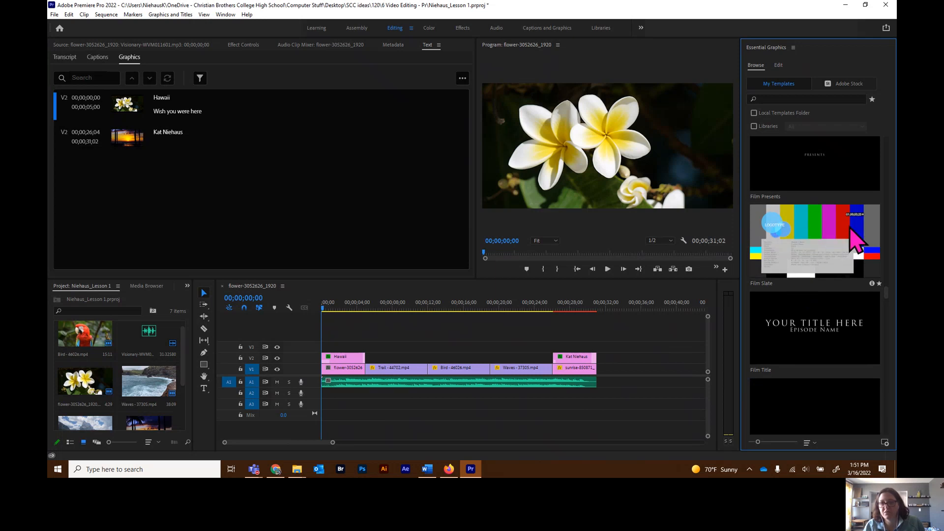
{"action": "scroll", "coordinate": [831, 226], "scroll_direction": "down", "scroll_amount": 5}
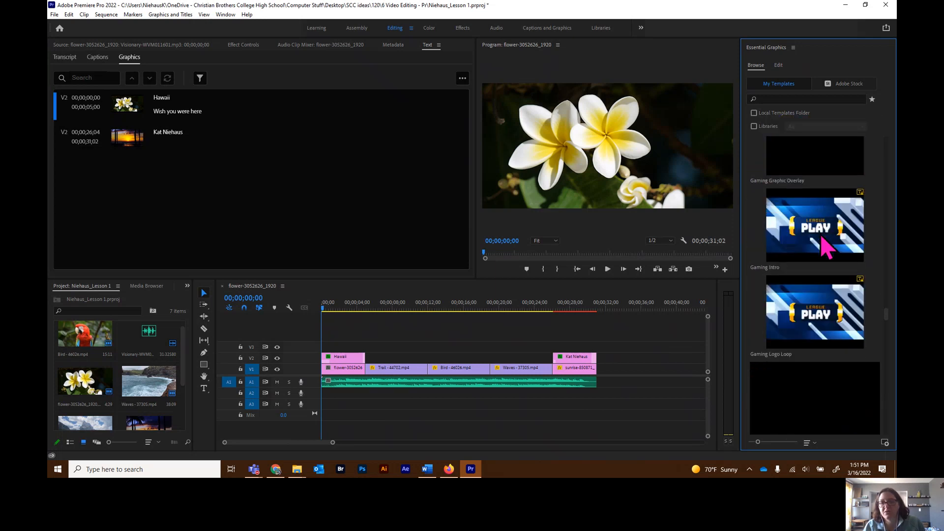
{"action": "scroll", "coordinate": [827, 248], "scroll_direction": "up", "scroll_amount": 8}
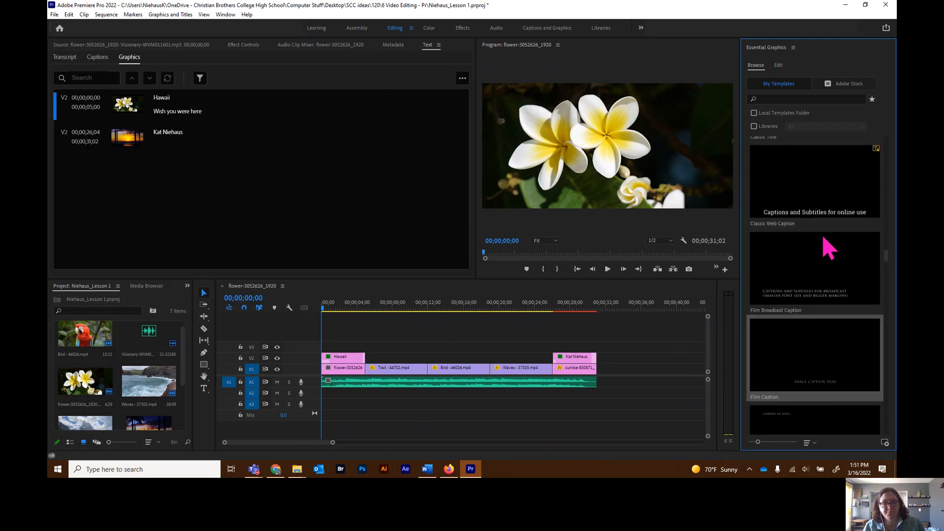
{"action": "scroll", "coordinate": [831, 249], "scroll_direction": "up", "scroll_amount": 5}
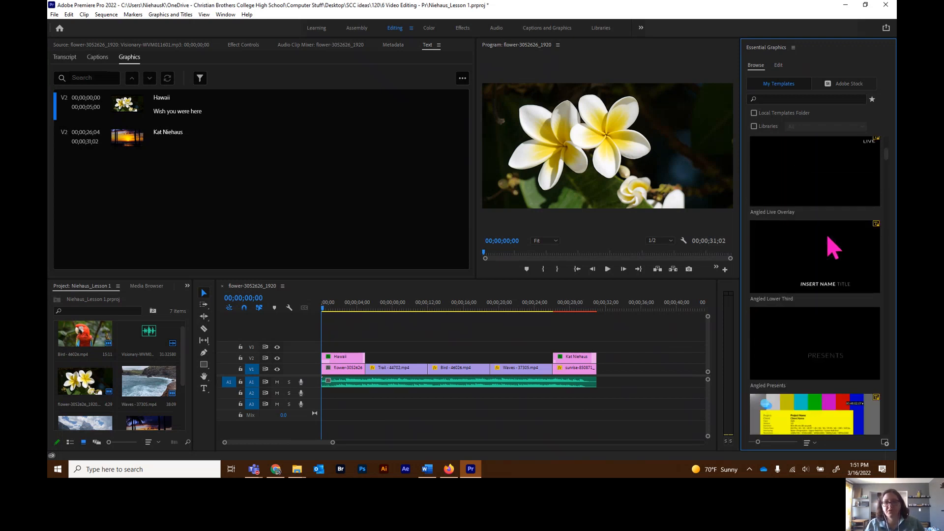
{"action": "scroll", "coordinate": [831, 248], "scroll_direction": "up", "scroll_amount": 5}
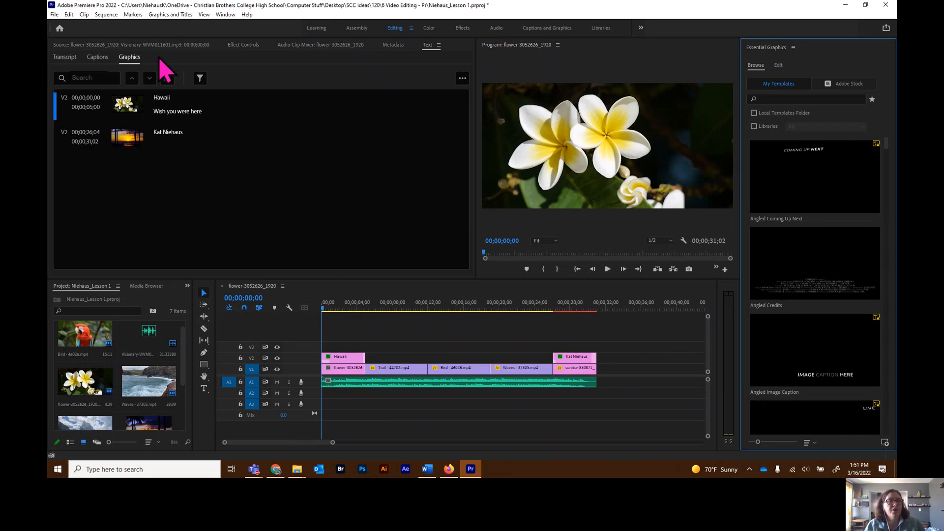
Make the sequence timeline active and open its media export settings, moving the dialog up so all of it is accessible
{"action": "left_click", "coordinate": [54, 14]}
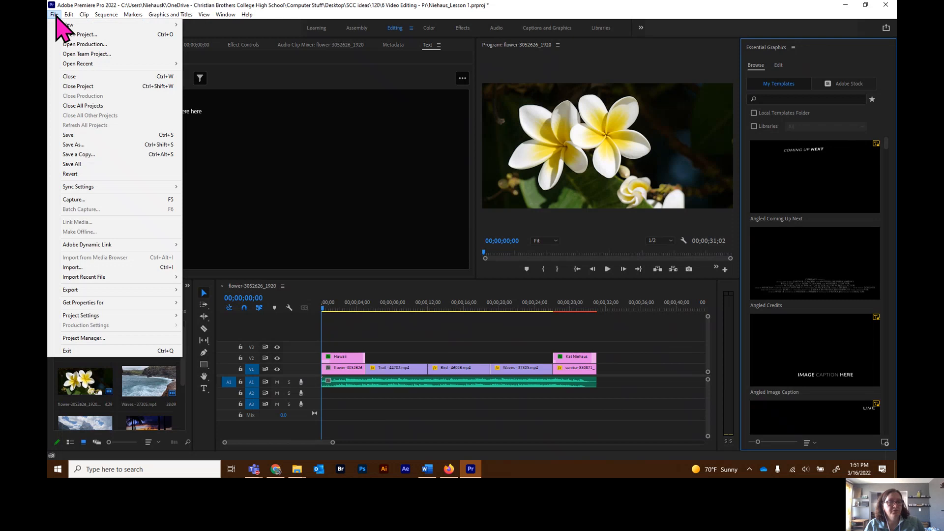
{"action": "mouse_move", "coordinate": [79, 291]}
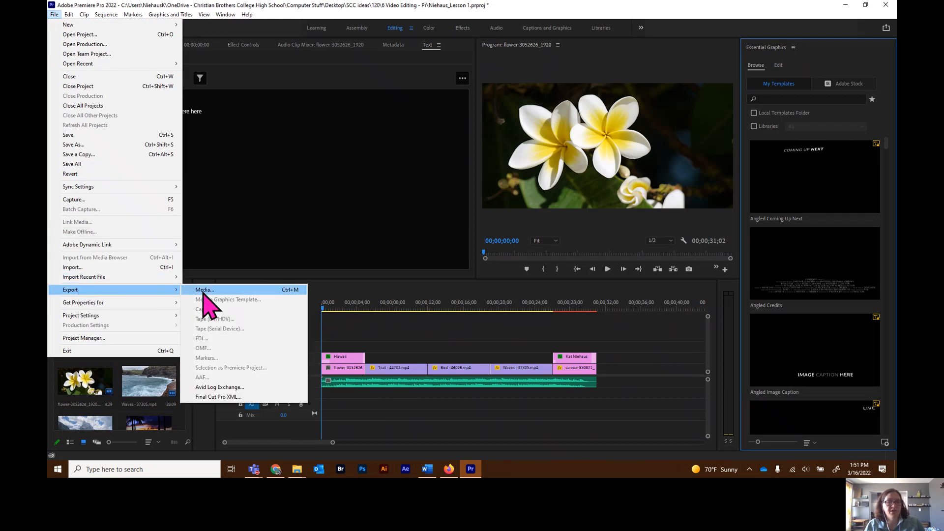
{"action": "left_click", "coordinate": [355, 310]}
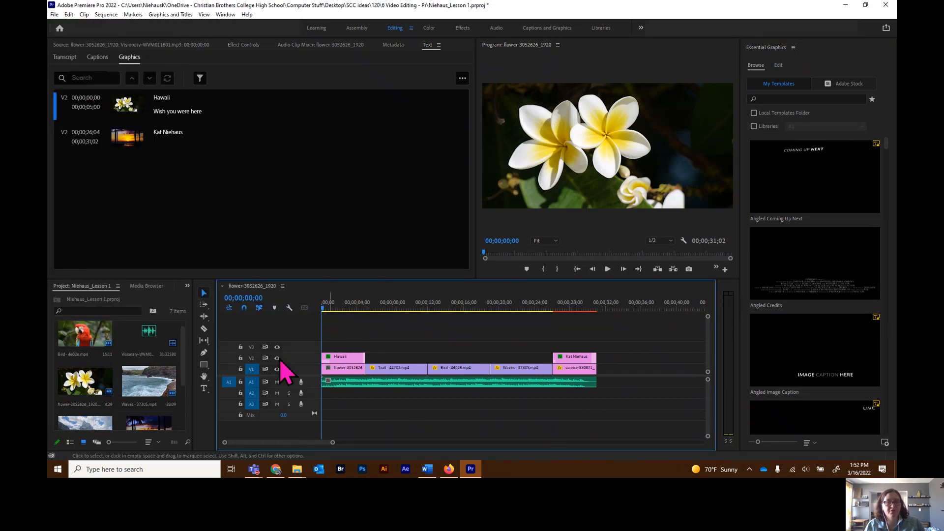
{"action": "scroll", "coordinate": [105, 374], "scroll_direction": "down", "scroll_amount": 2}
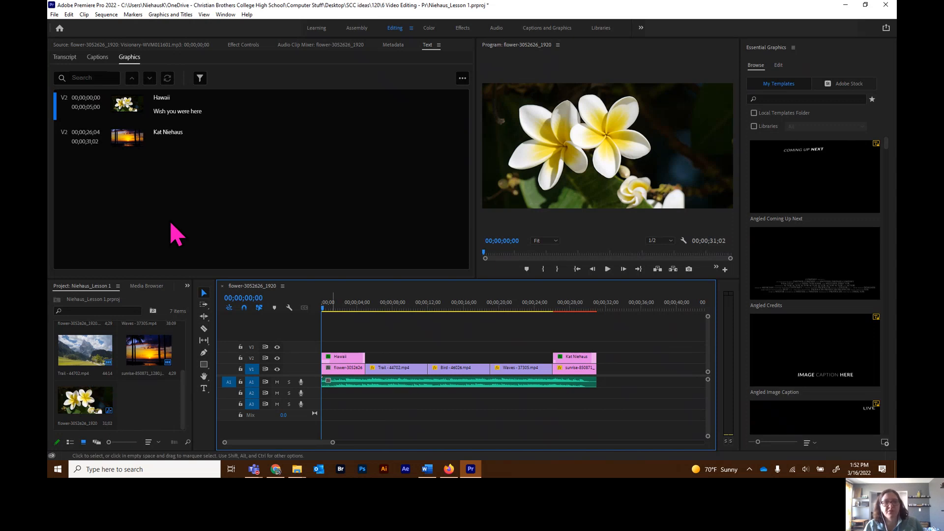
{"action": "left_click", "coordinate": [54, 14]}
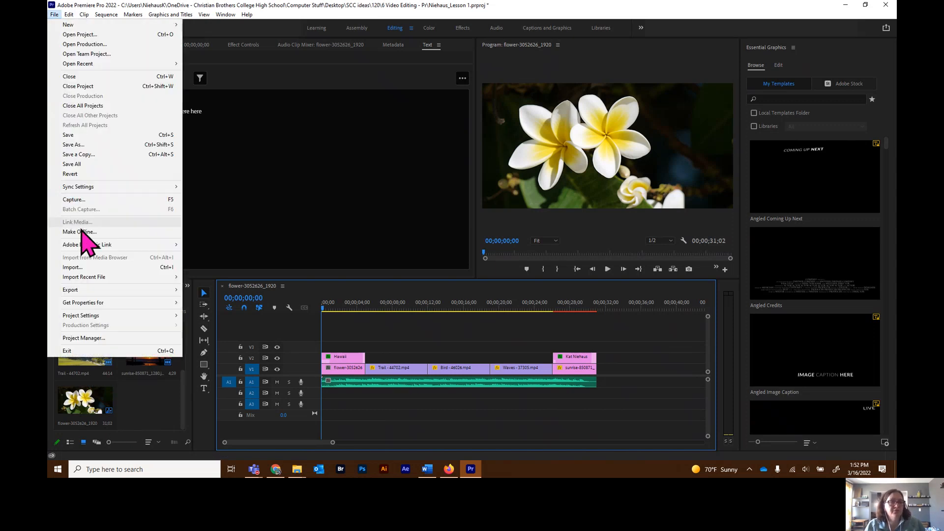
{"action": "mouse_move", "coordinate": [96, 291]}
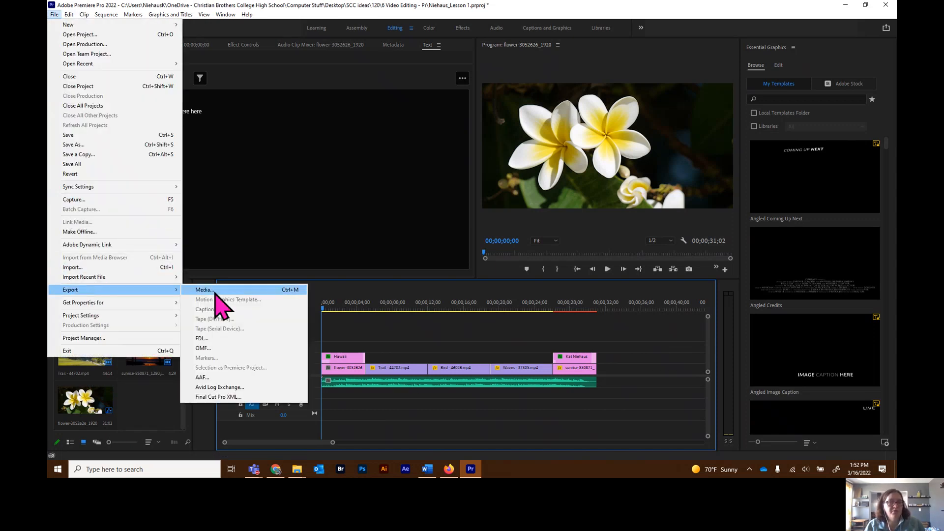
{"action": "left_click", "coordinate": [215, 291]}
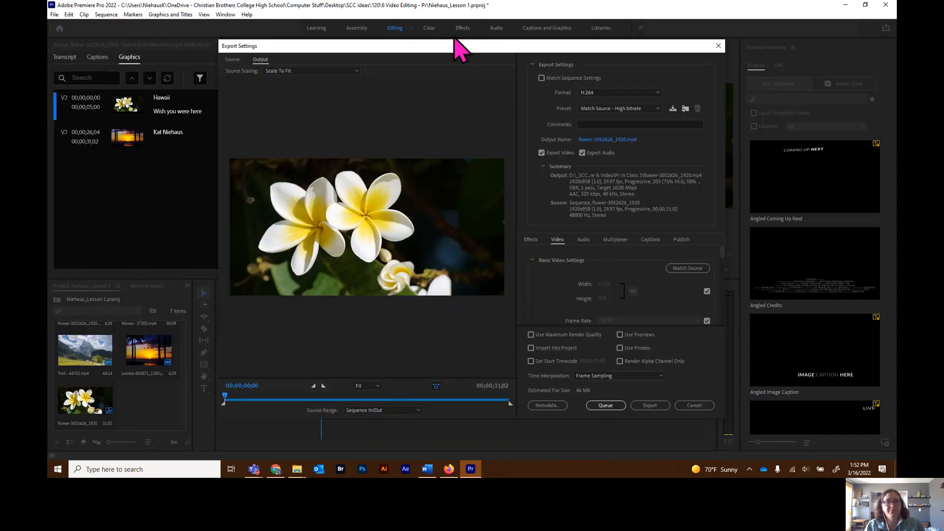
{"action": "left_click_drag", "start_coordinate": [456, 48], "coordinate": [442, 18]}
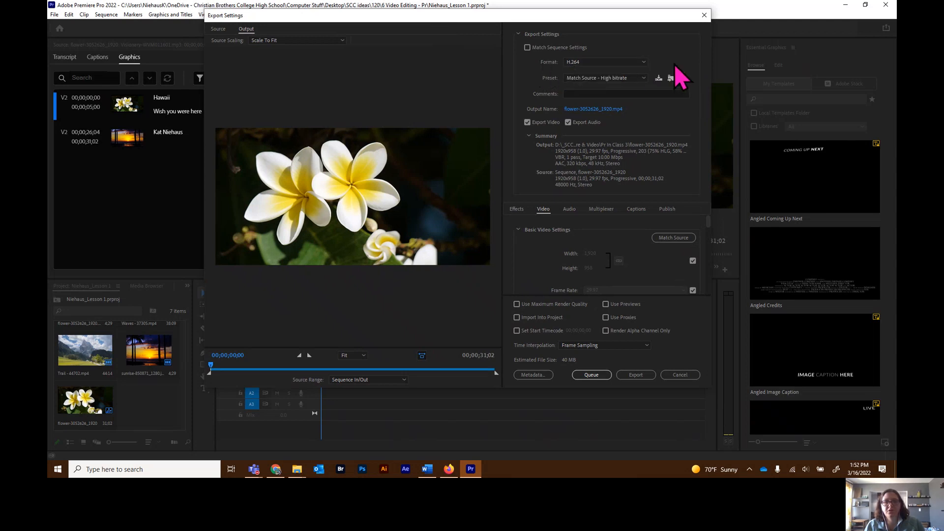
Set the H.264 export preset to YouTube 720p HD
{"action": "left_click", "coordinate": [644, 78]}
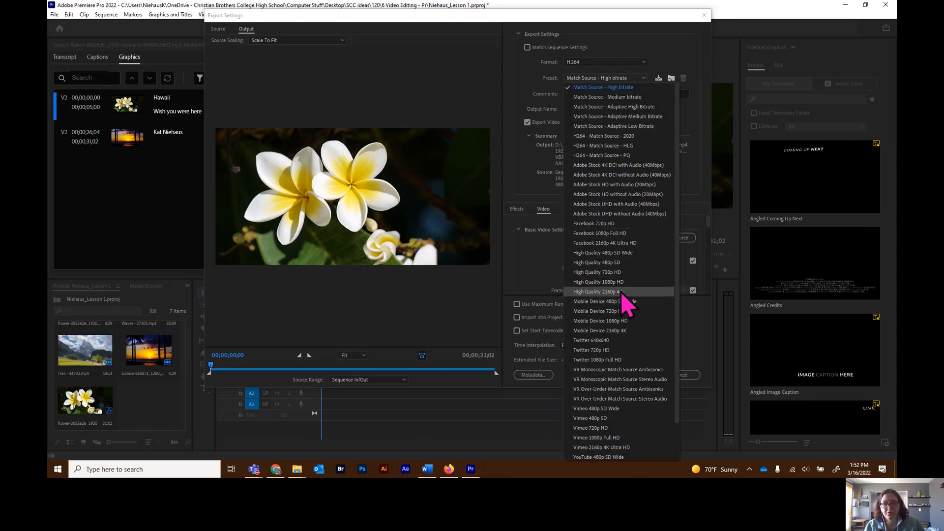
{"action": "scroll", "coordinate": [624, 304], "scroll_direction": "down", "scroll_amount": 2}
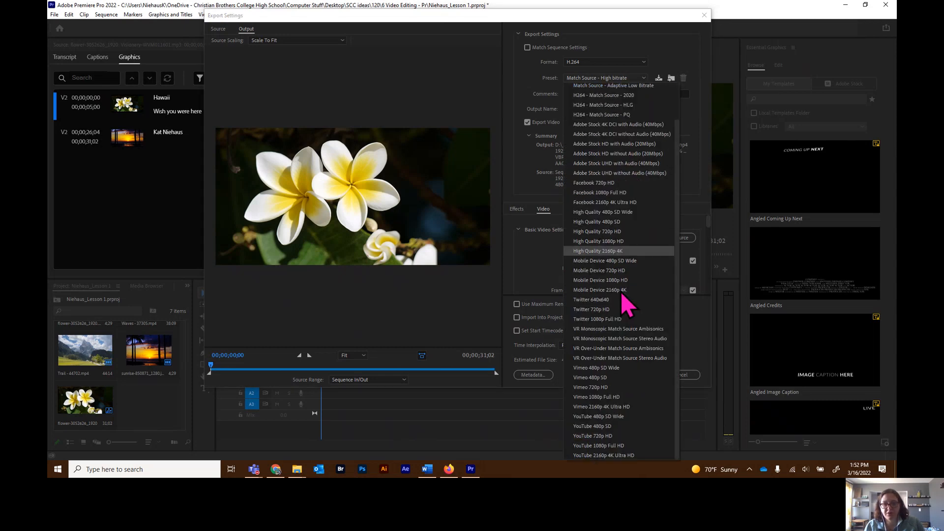
{"action": "left_click", "coordinate": [598, 437]}
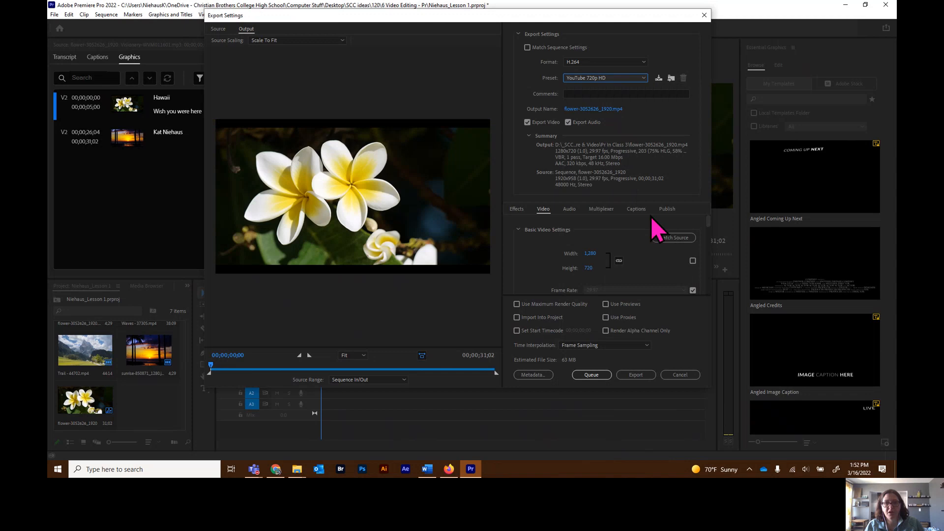
Name the export's output file with the creator's surname followed by "_Lesson 1", keeping the Video Files (*.mp4) type
{"action": "left_click", "coordinate": [598, 111]}
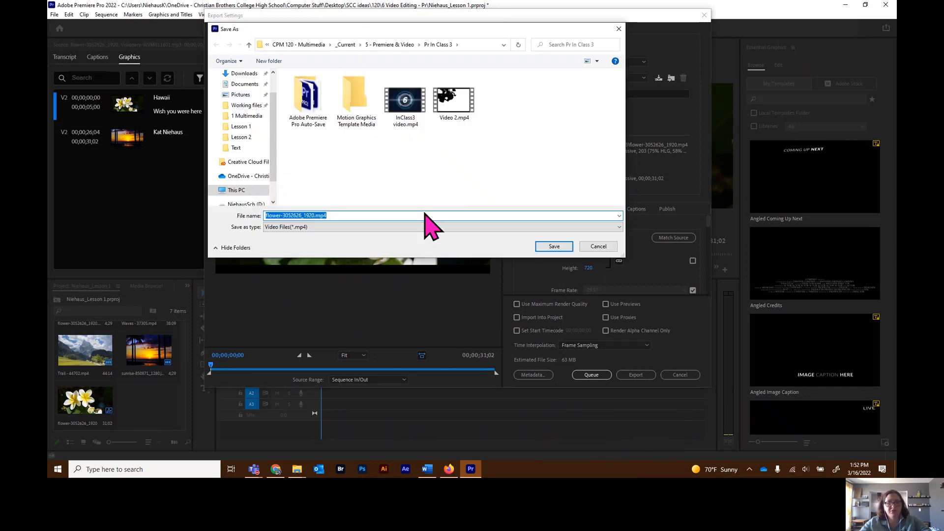
{"action": "type", "text": "Niehaus"}
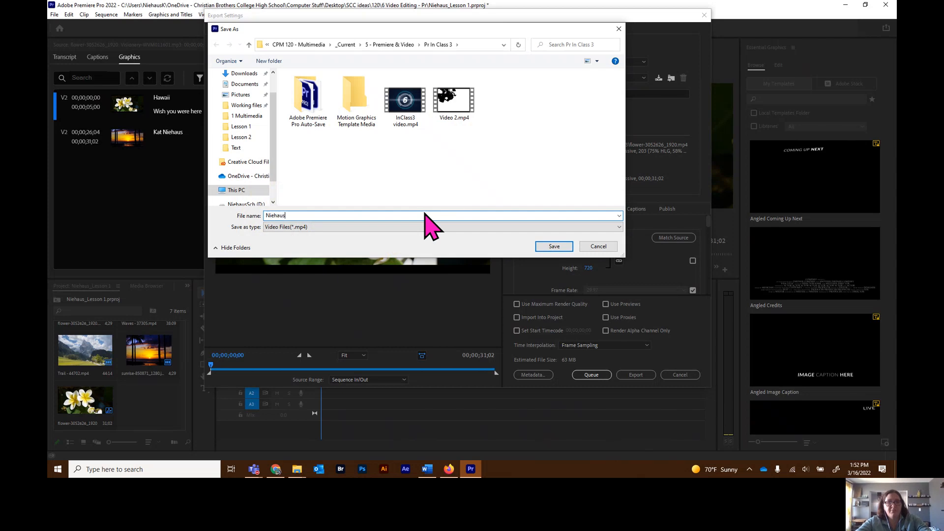
{"action": "type", "text": "_Lesson 2"}
{"action": "key", "text": "BackSpace"}
{"action": "type", "text": "1"}
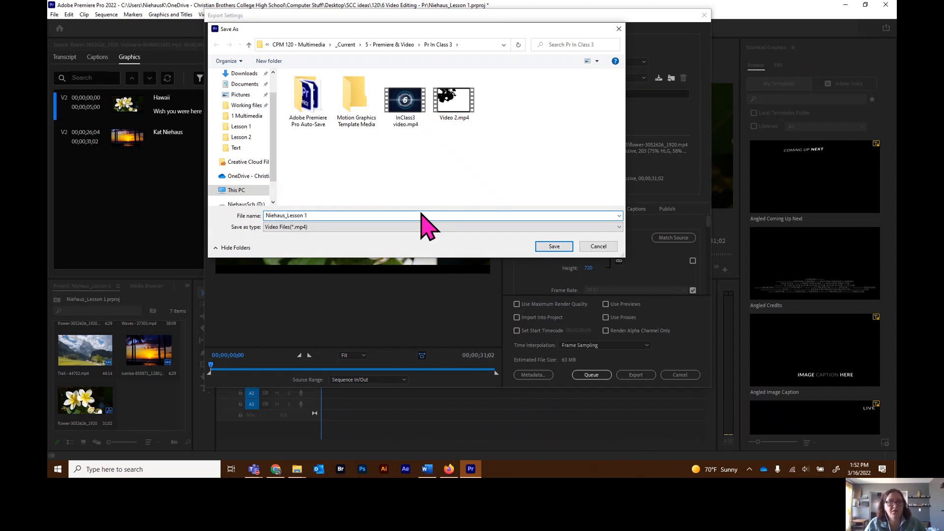
{"action": "left_click", "coordinate": [306, 229]}
{"action": "left_click", "coordinate": [307, 235]}
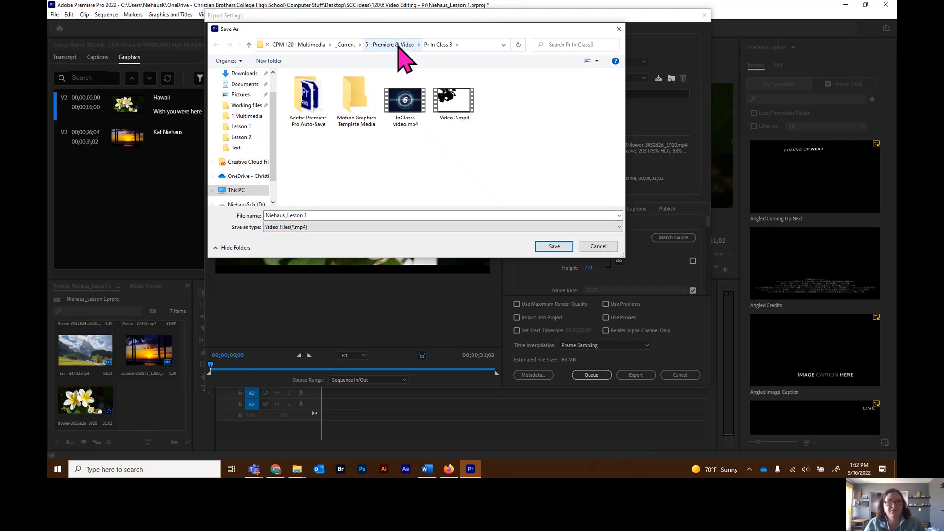
Browse the export's save location to the 120 folder inside SCC ideas
{"action": "left_click", "coordinate": [262, 126]}
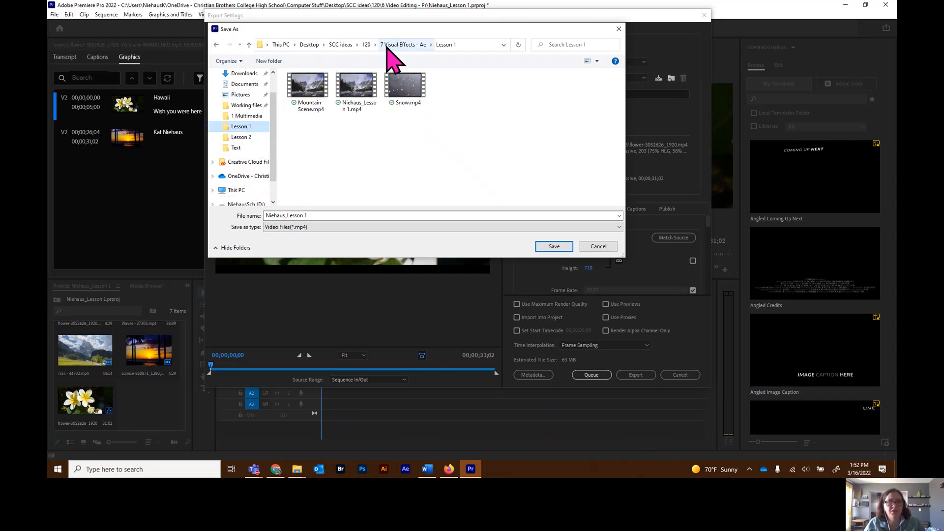
{"action": "left_click", "coordinate": [351, 45]}
{"action": "double_click", "coordinate": [305, 88]}
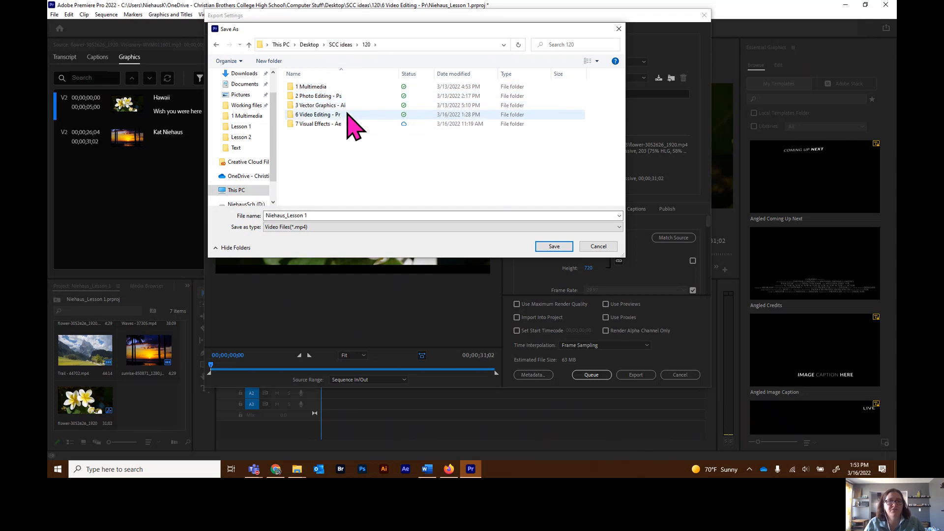
{"action": "double_click", "coordinate": [322, 124]}
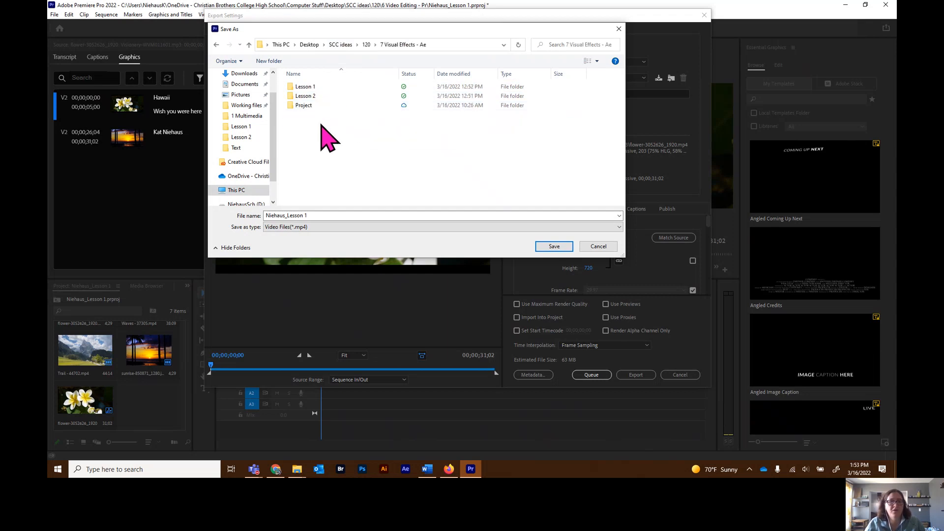
{"action": "double_click", "coordinate": [313, 88]}
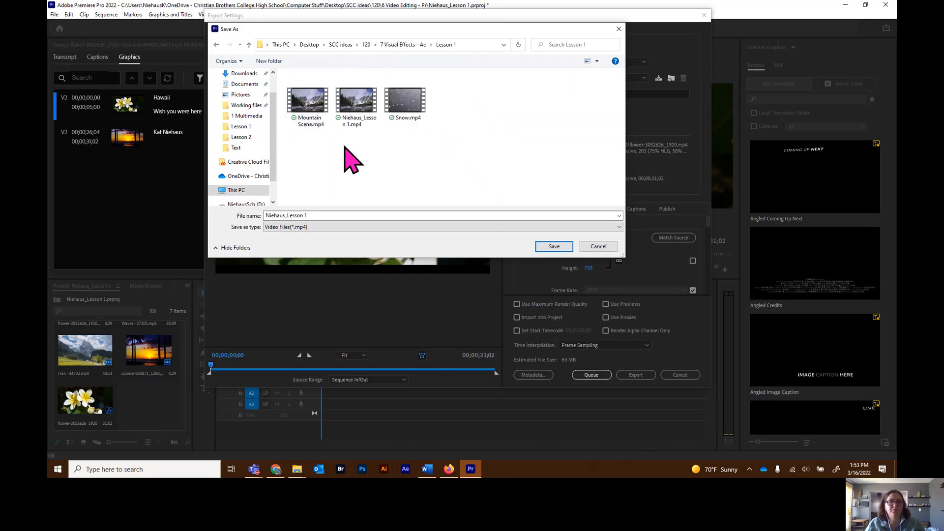
{"action": "left_click", "coordinate": [368, 45]}
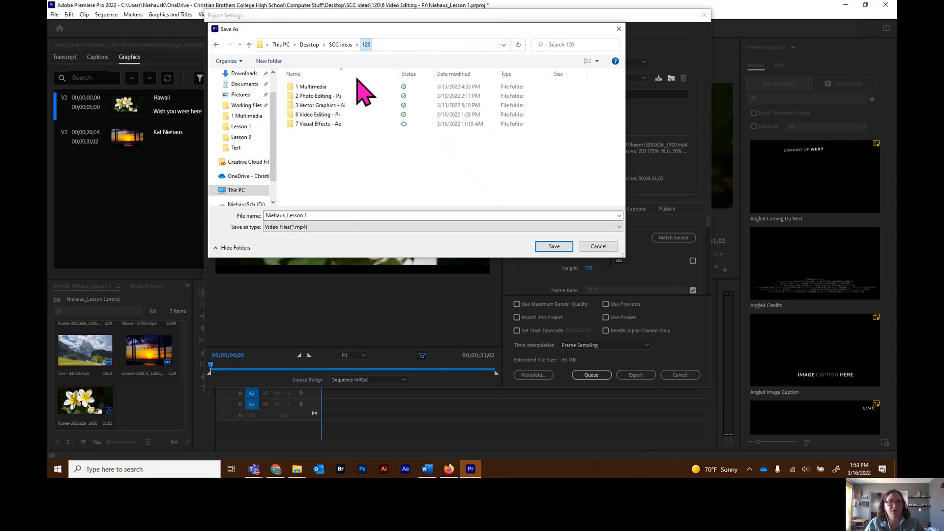
Save the export's output location as the Lesson 1 folder inside 6 Video Editing - Pr
{"action": "double_click", "coordinate": [315, 114]}
{"action": "double_click", "coordinate": [304, 96]}
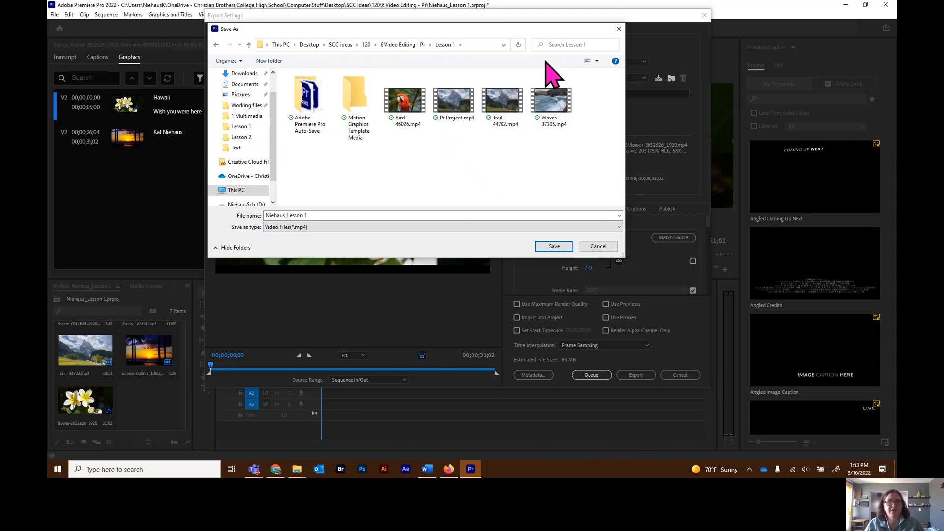
{"action": "left_click", "coordinate": [554, 246]}
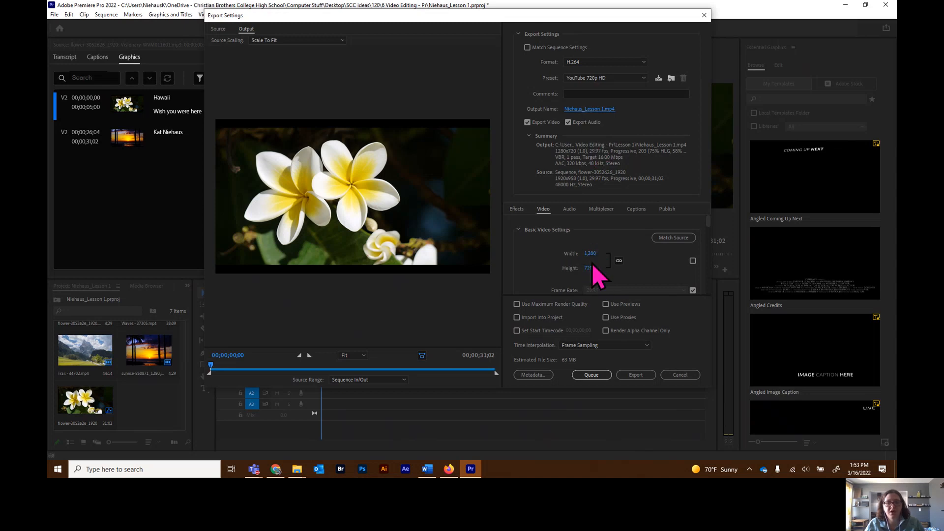
Send the export to the Adobe Media Encoder queue, check its YouTube 720p HD preset details and start encoding
{"action": "left_click", "coordinate": [594, 380]}
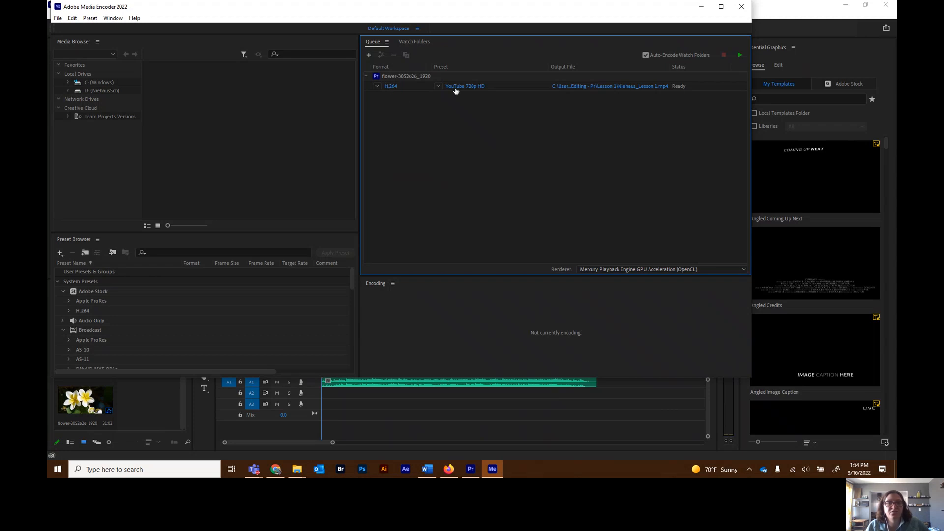
{"action": "mouse_move", "coordinate": [482, 90]}
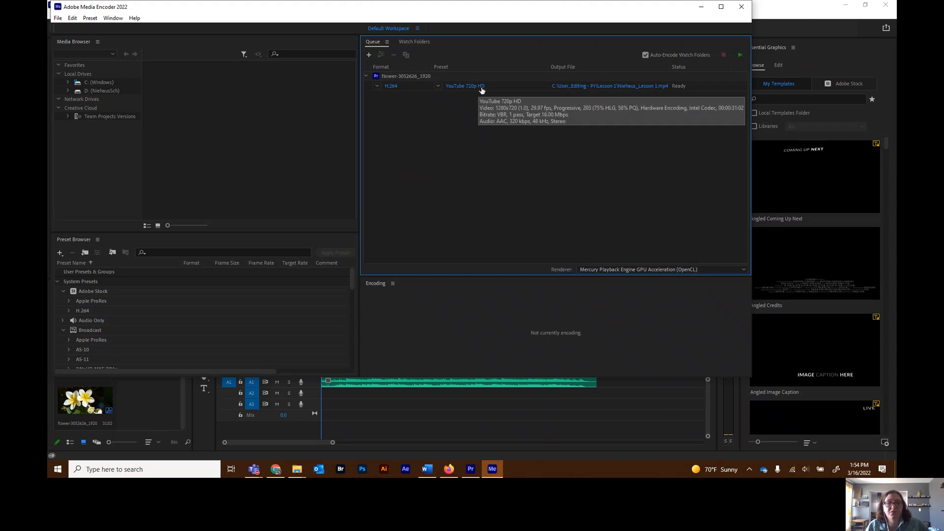
{"action": "left_click", "coordinate": [741, 55]}
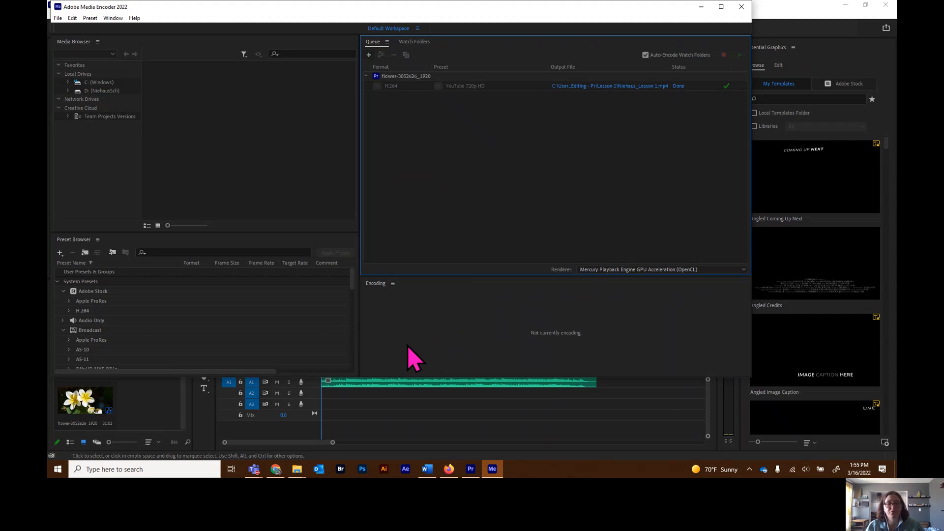
Switch to File Explorer and open the Lesson 1 folder inside 120 > 6 Video Editing - Pr
{"action": "left_click", "coordinate": [297, 469]}
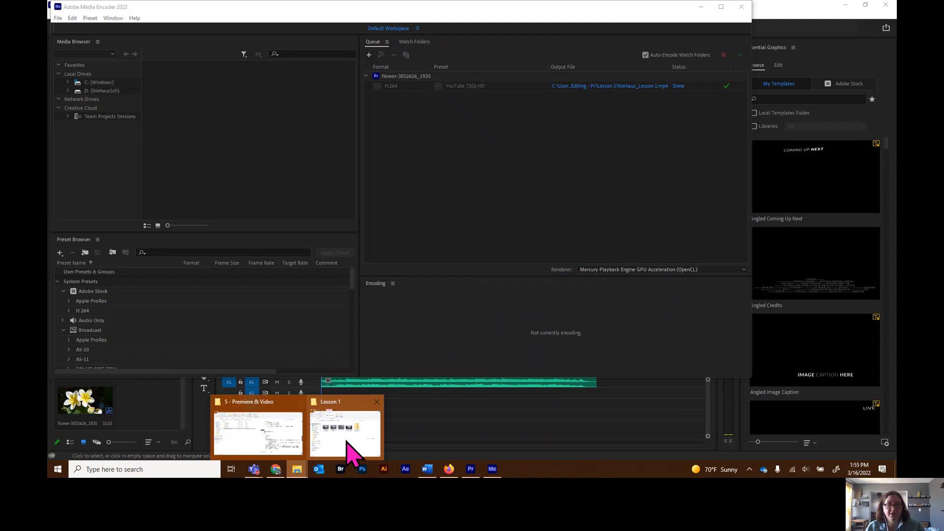
{"action": "mouse_move", "coordinate": [347, 445]}
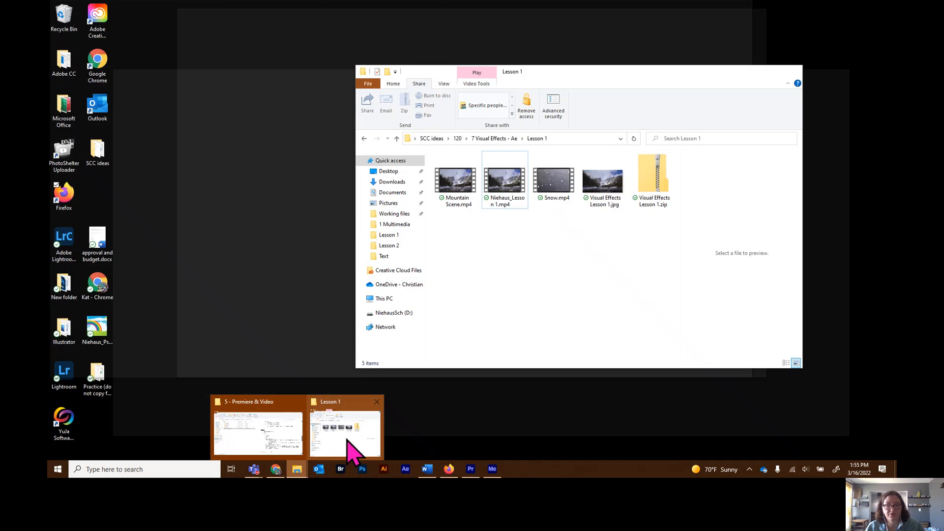
{"action": "left_click", "coordinate": [349, 446]}
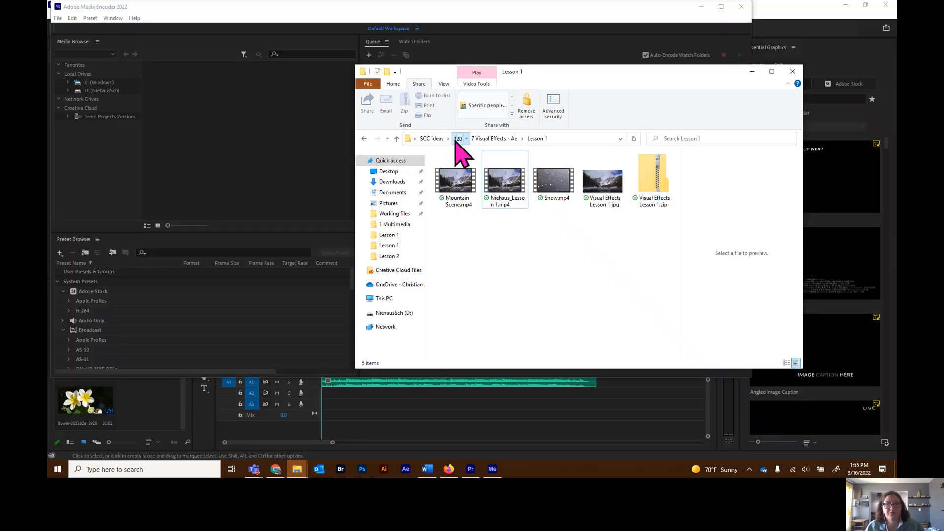
{"action": "left_click", "coordinate": [457, 138]}
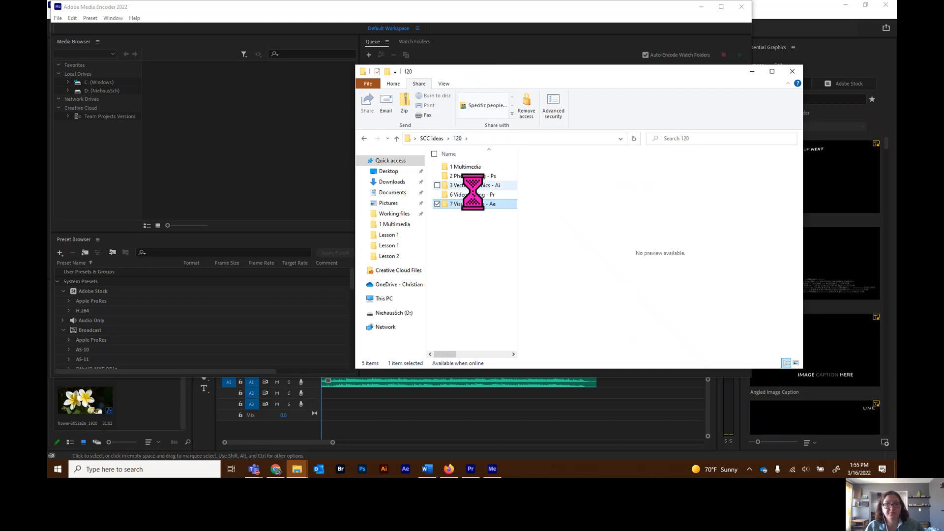
{"action": "double_click", "coordinate": [474, 194]}
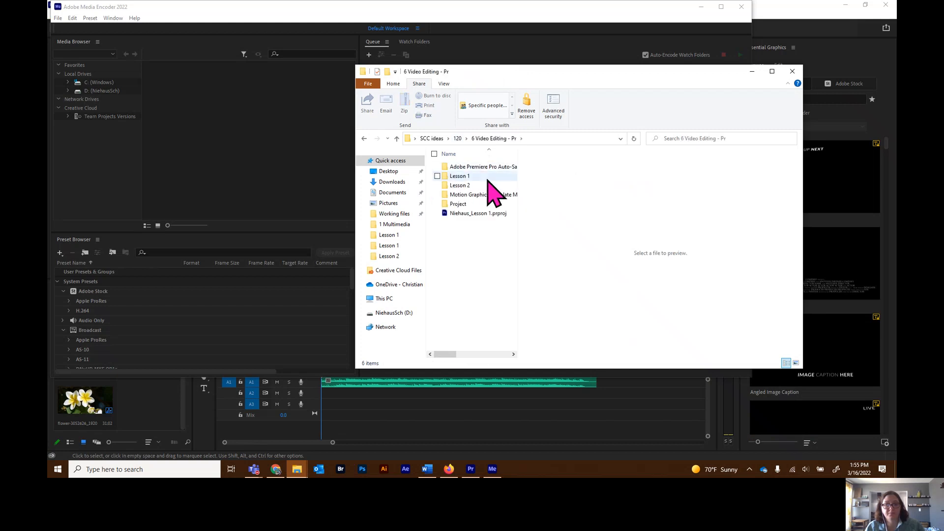
{"action": "double_click", "coordinate": [480, 213]}
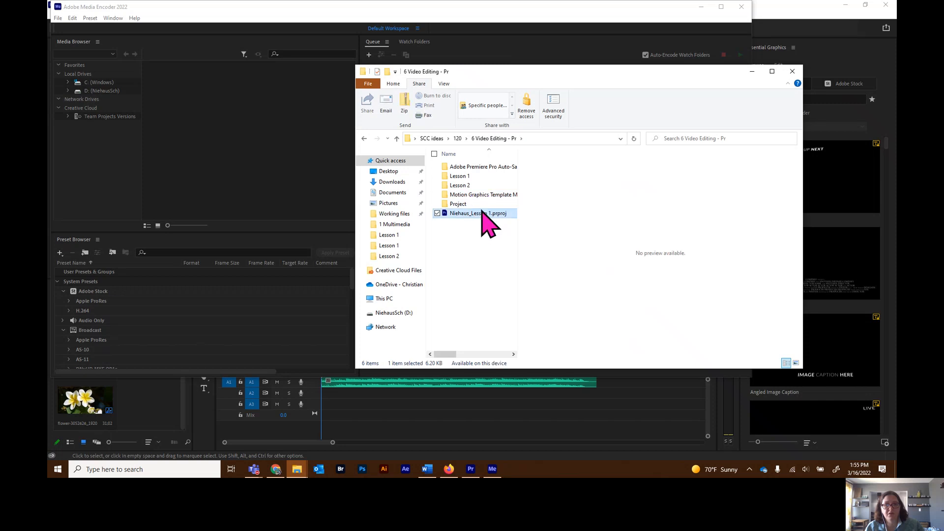
{"action": "left_click", "coordinate": [476, 179]}
{"action": "double_click", "coordinate": [477, 178]}
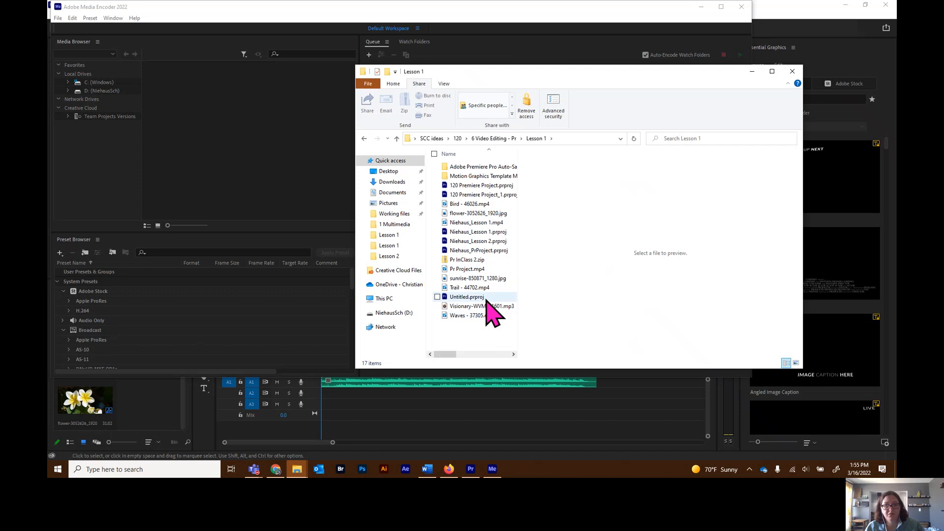
Play the exported Lesson 1 MP4 to check the start of the video, and pause playback
{"action": "left_click", "coordinate": [482, 231]}
{"action": "left_click", "coordinate": [481, 223]}
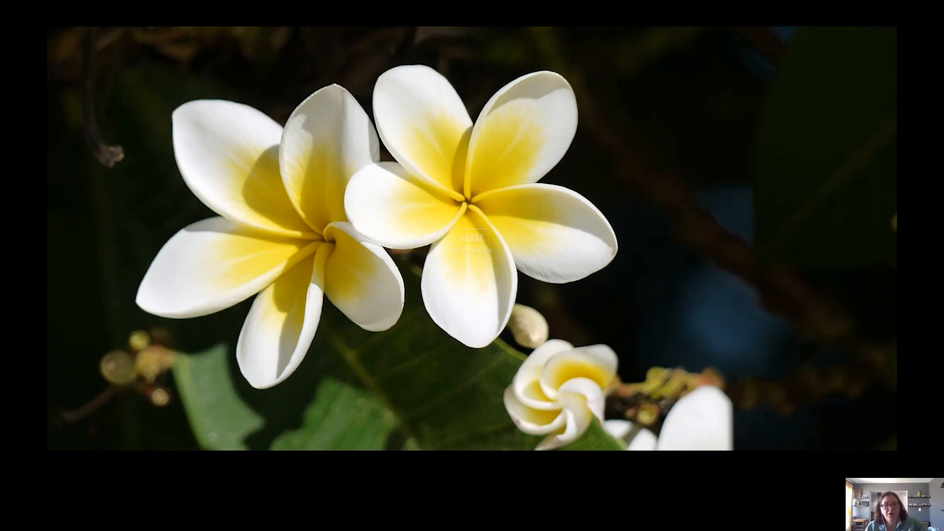
{"action": "key", "text": "space"}
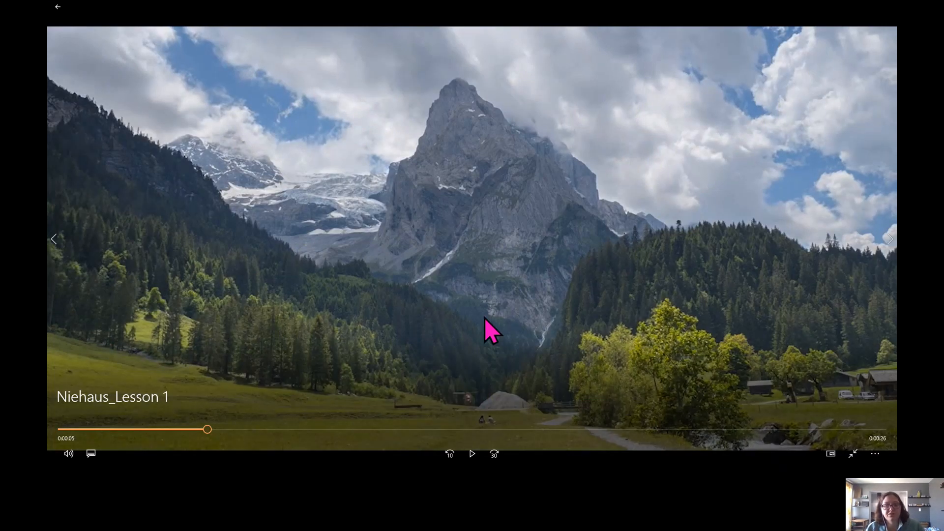